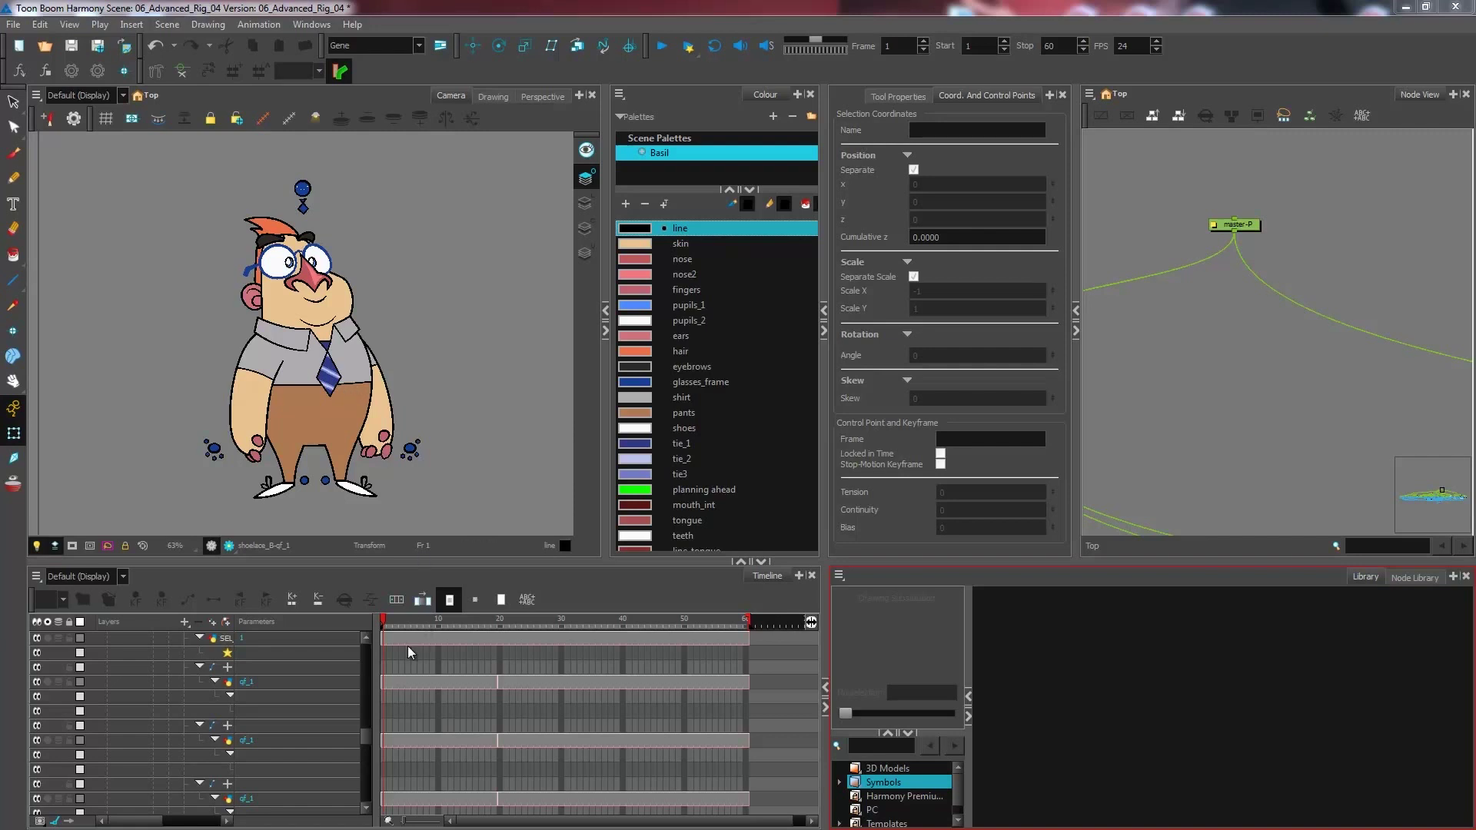
Compare the frame 1 and 2 poses, then reset master-P's Scale X to 1 on frame 2.
{"action": "left_click", "coordinate": [390, 619]}
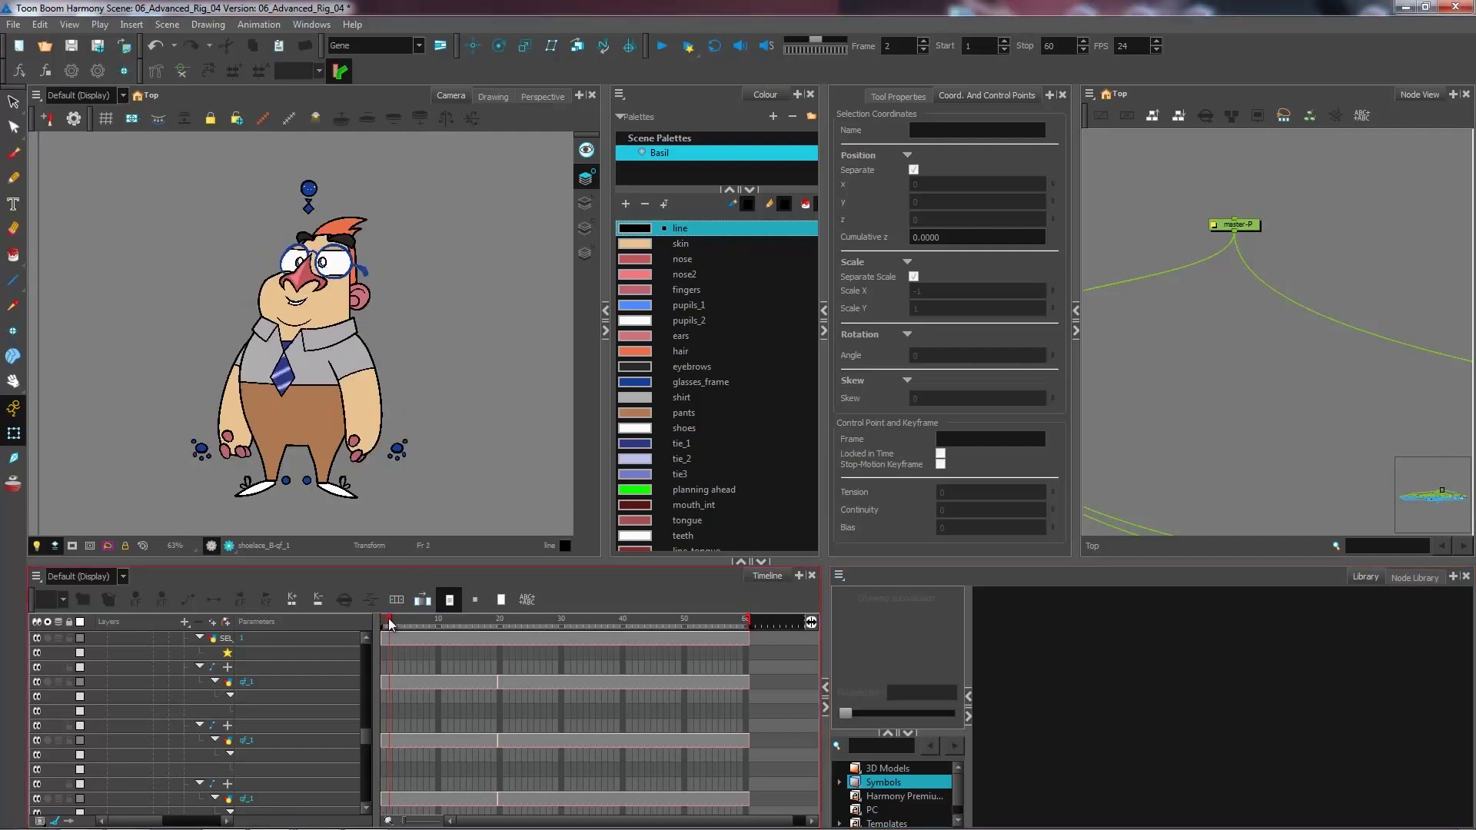
{"action": "left_click_drag", "start_coordinate": [389, 618], "coordinate": [384, 631]}
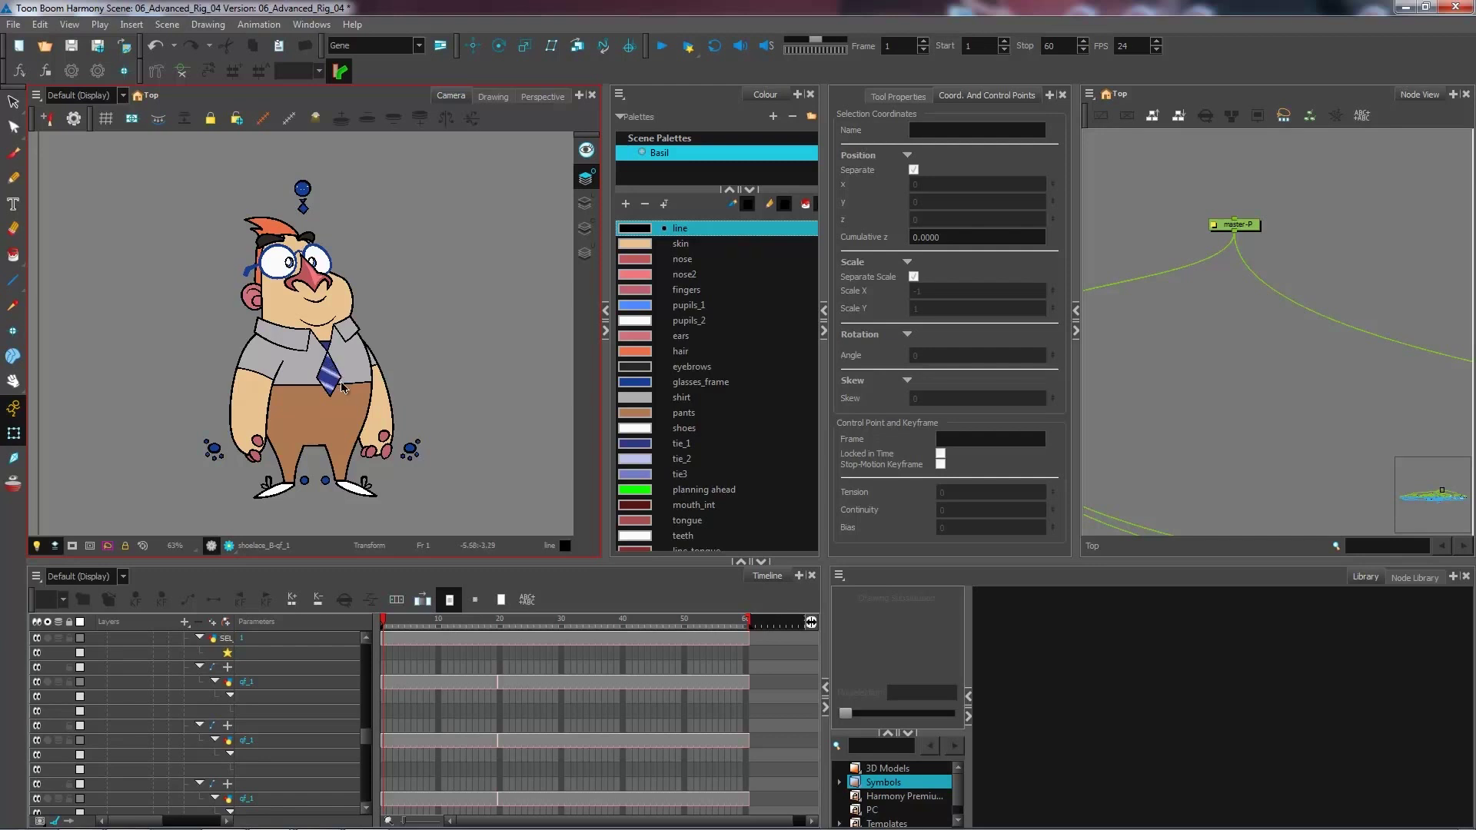
{"action": "left_click", "coordinate": [1251, 229]}
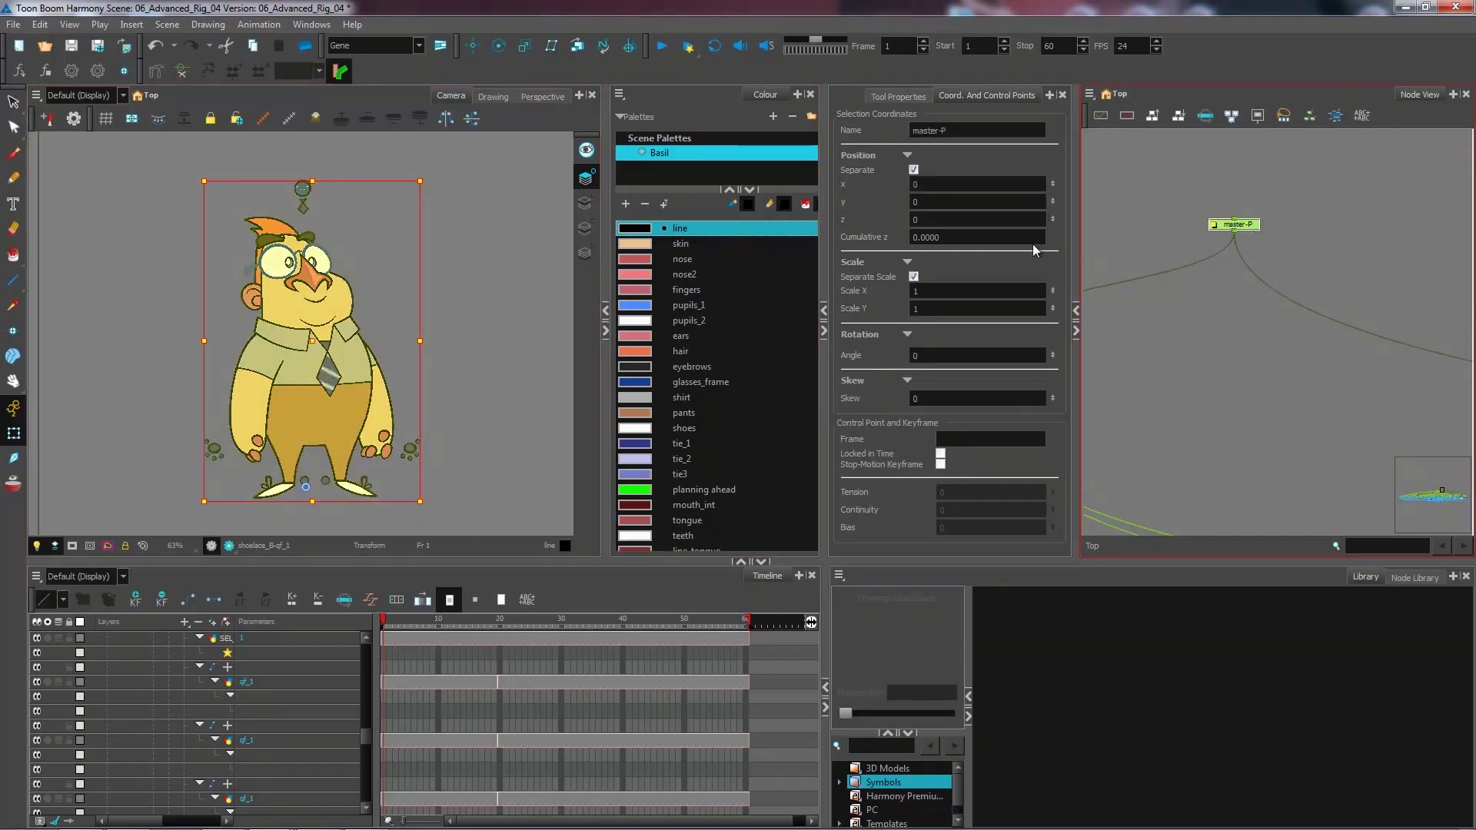
{"action": "key", "text": "period"}
{"action": "key", "text": "4"}
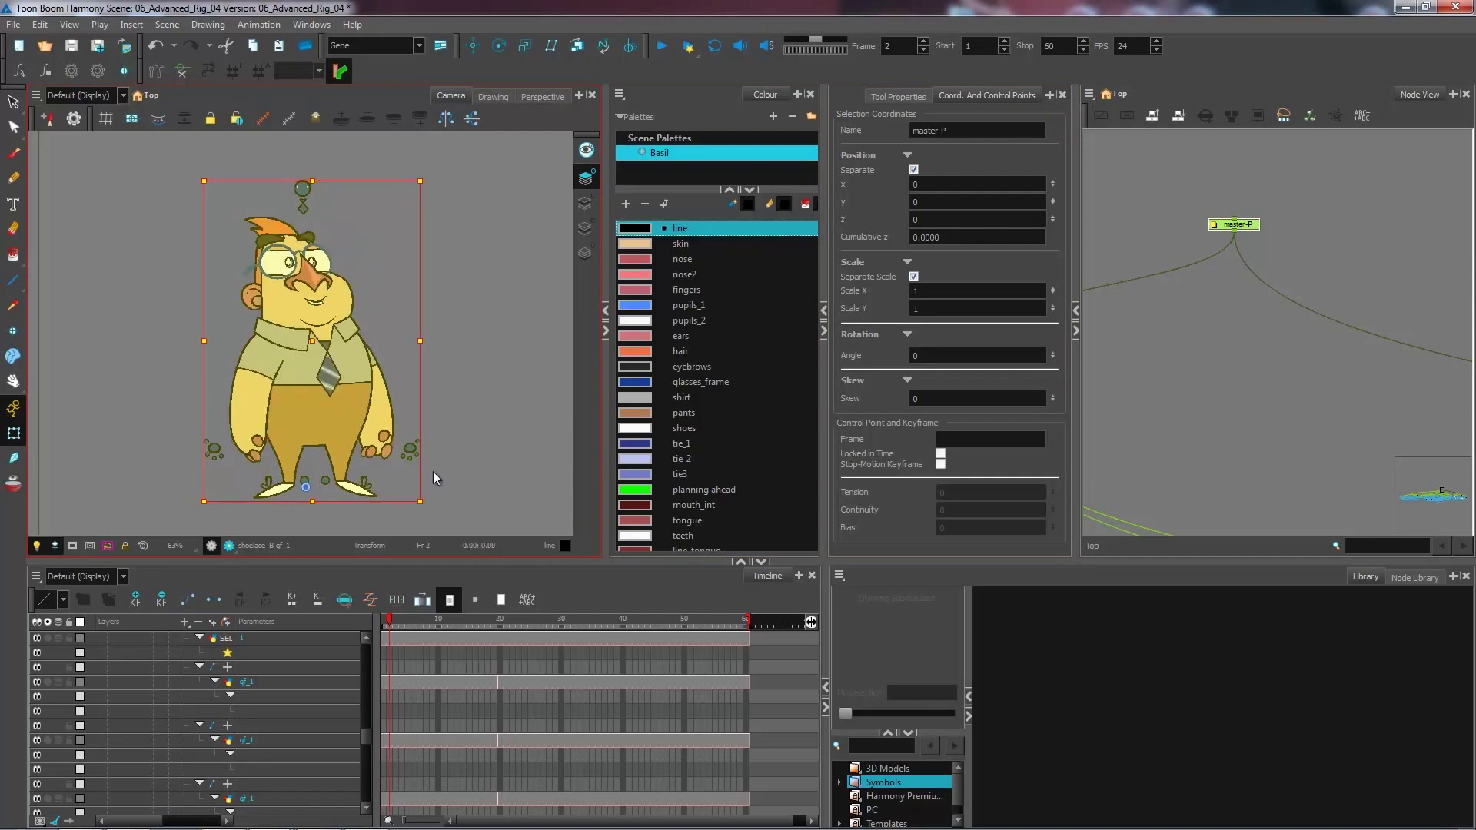
Select the tie and locate its drawing node in Node View and its Timeline layer.
{"action": "left_click", "coordinate": [1145, 372]}
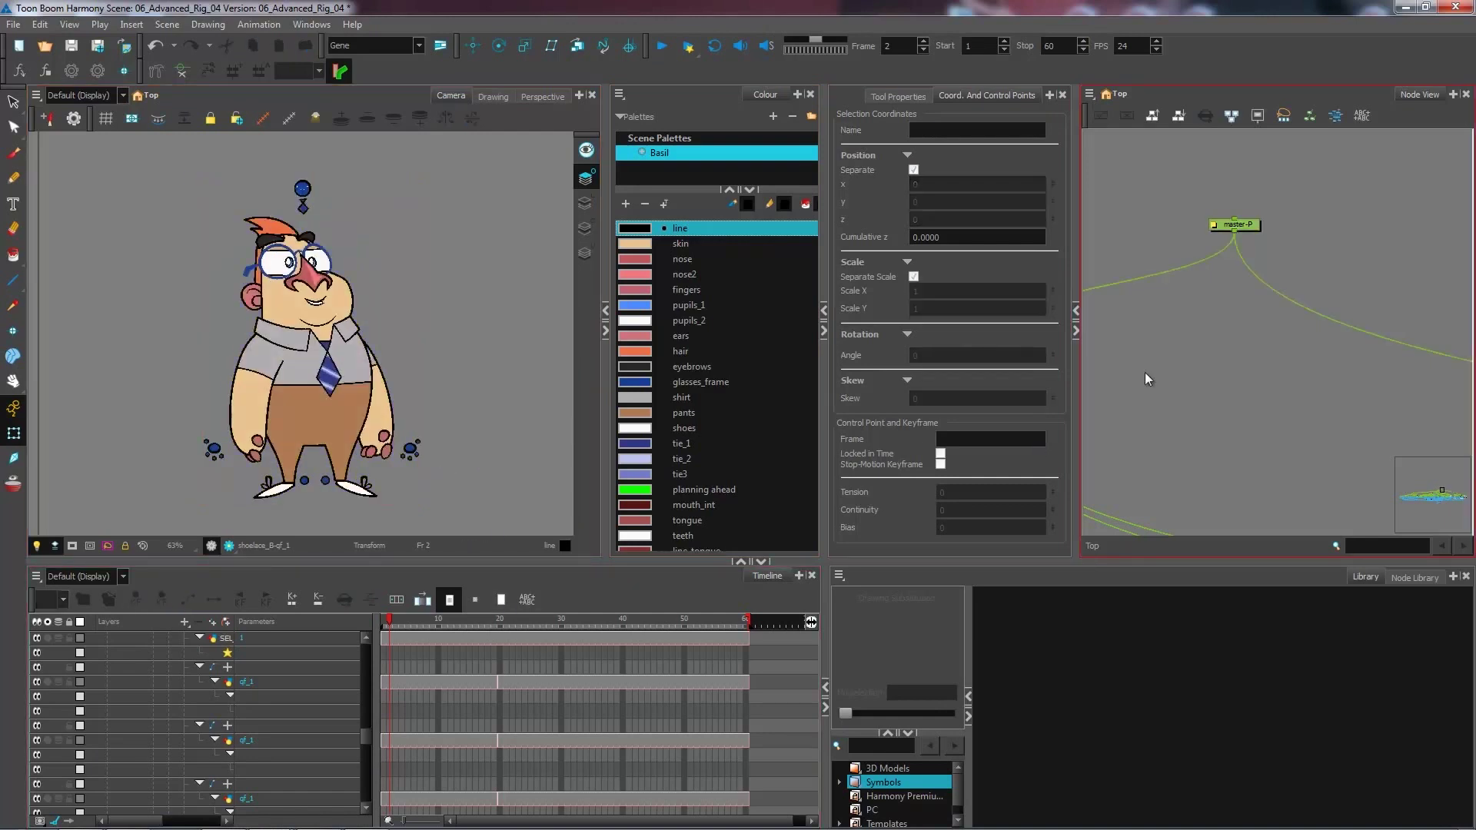
{"action": "left_click", "coordinate": [326, 373]}
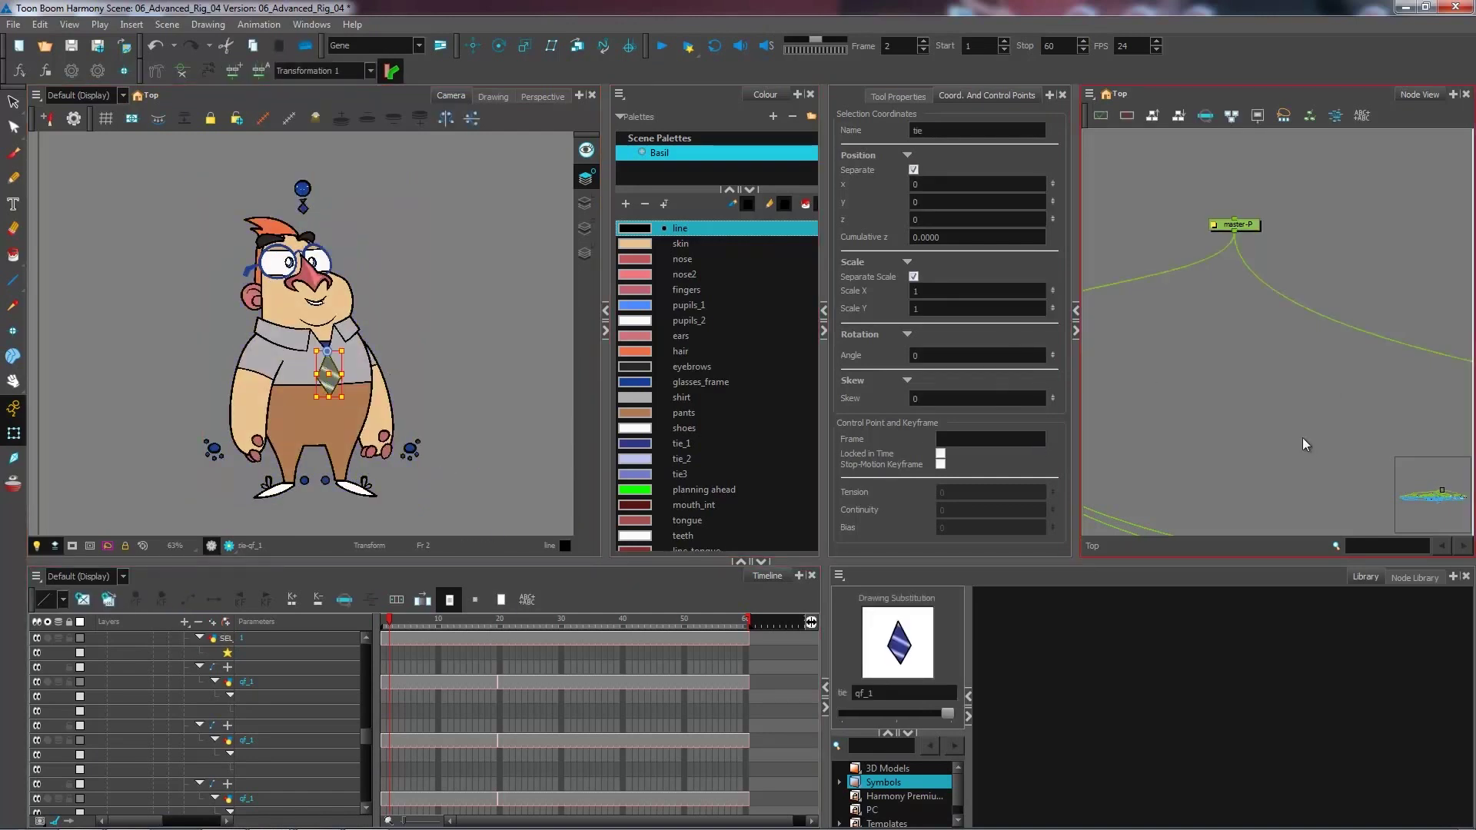
{"action": "key", "text": "o"}
{"action": "left_click_drag", "start_coordinate": [1311, 379], "coordinate": [1281, 360]}
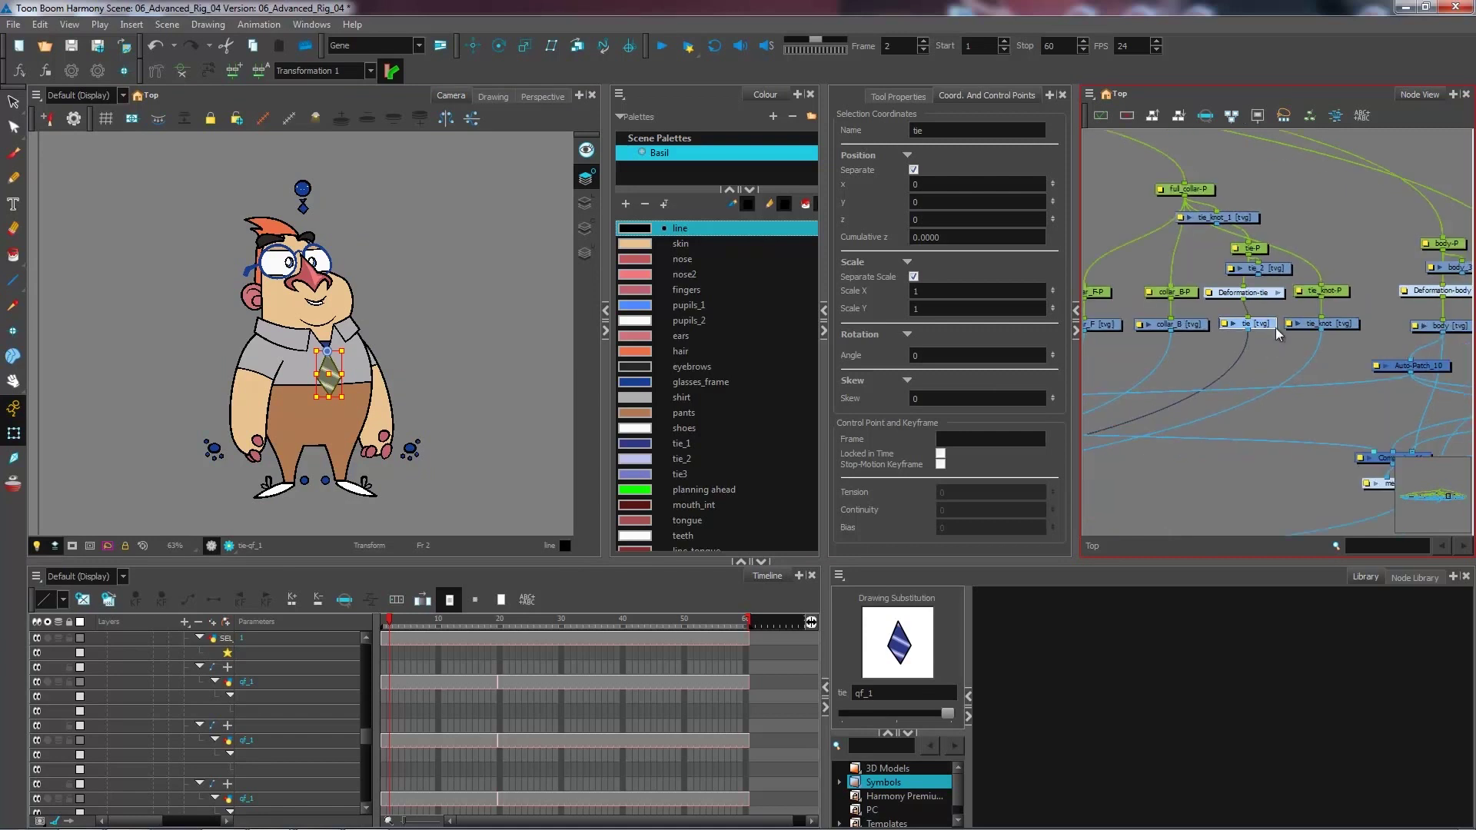
{"action": "left_click", "coordinate": [1256, 326]}
{"action": "left_click", "coordinate": [478, 638]}
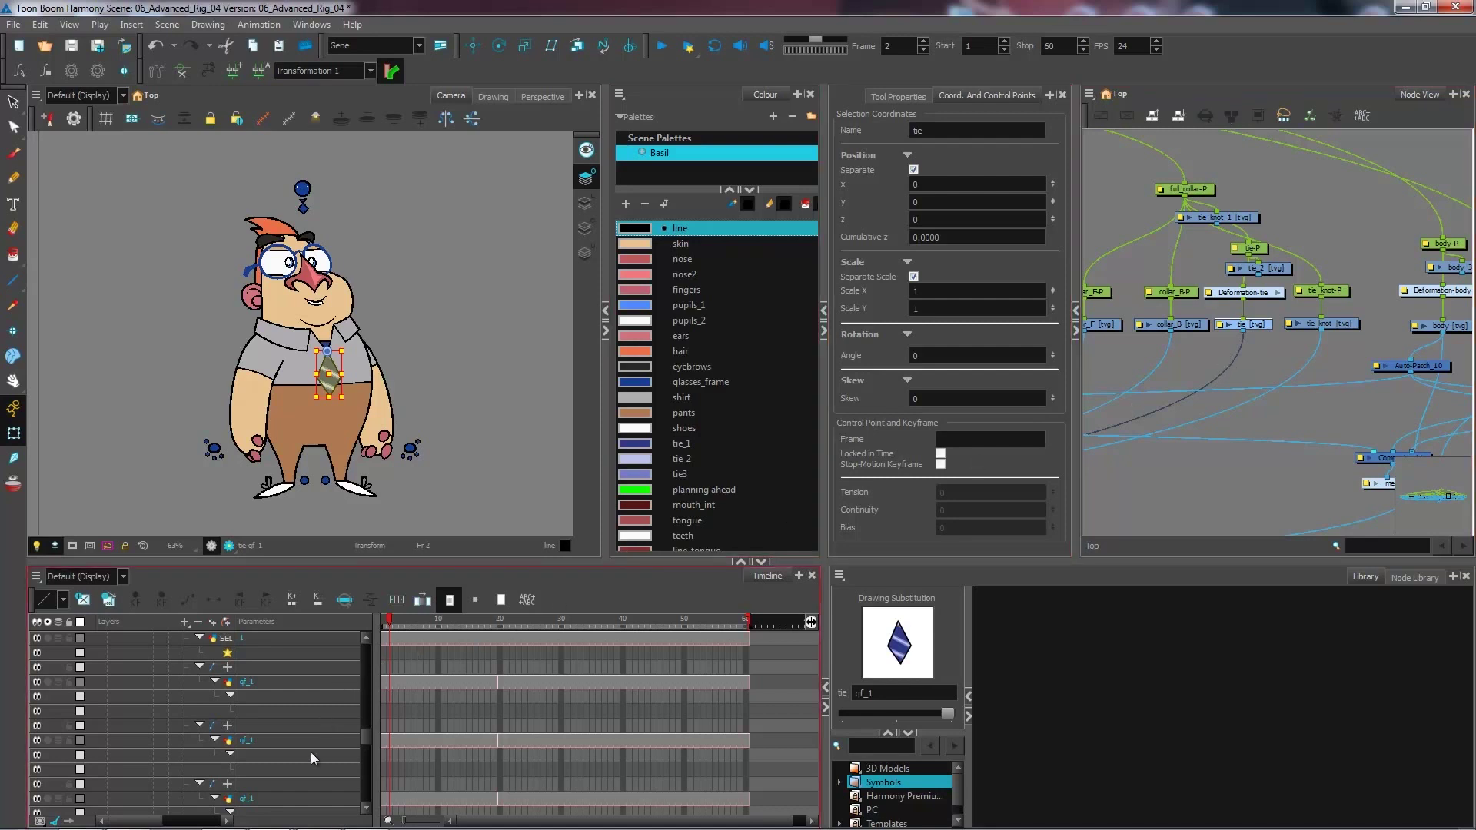
{"action": "scroll", "coordinate": [394, 663], "scroll_direction": "up", "scroll_amount": 5}
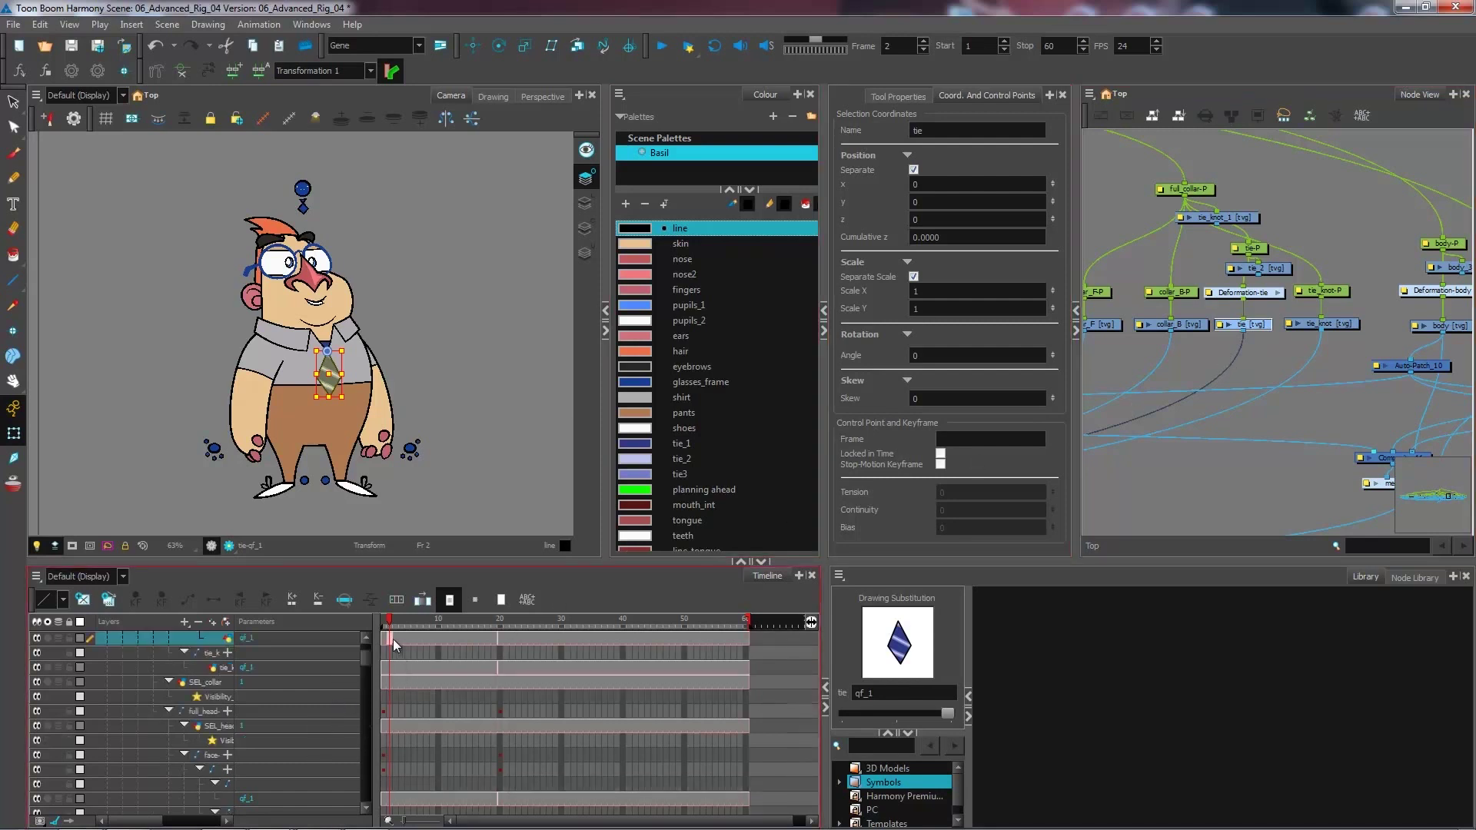
Duplicate the tie drawing on frame 2 and zoom in on the tie with Light Table on.
{"action": "left_click", "coordinate": [109, 600]}
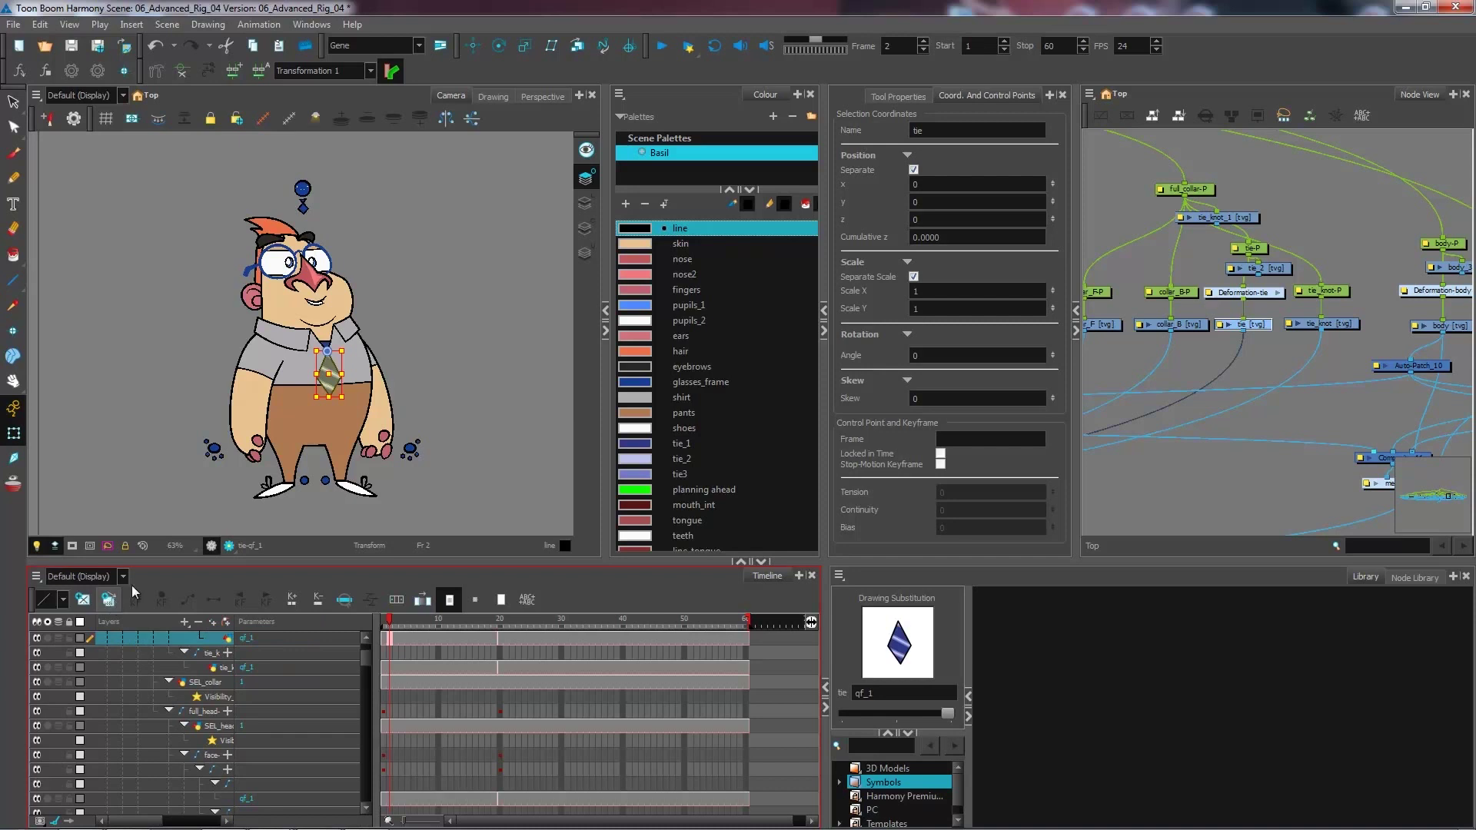
{"action": "left_click", "coordinate": [13, 102]}
{"action": "key", "text": "shift+l"}
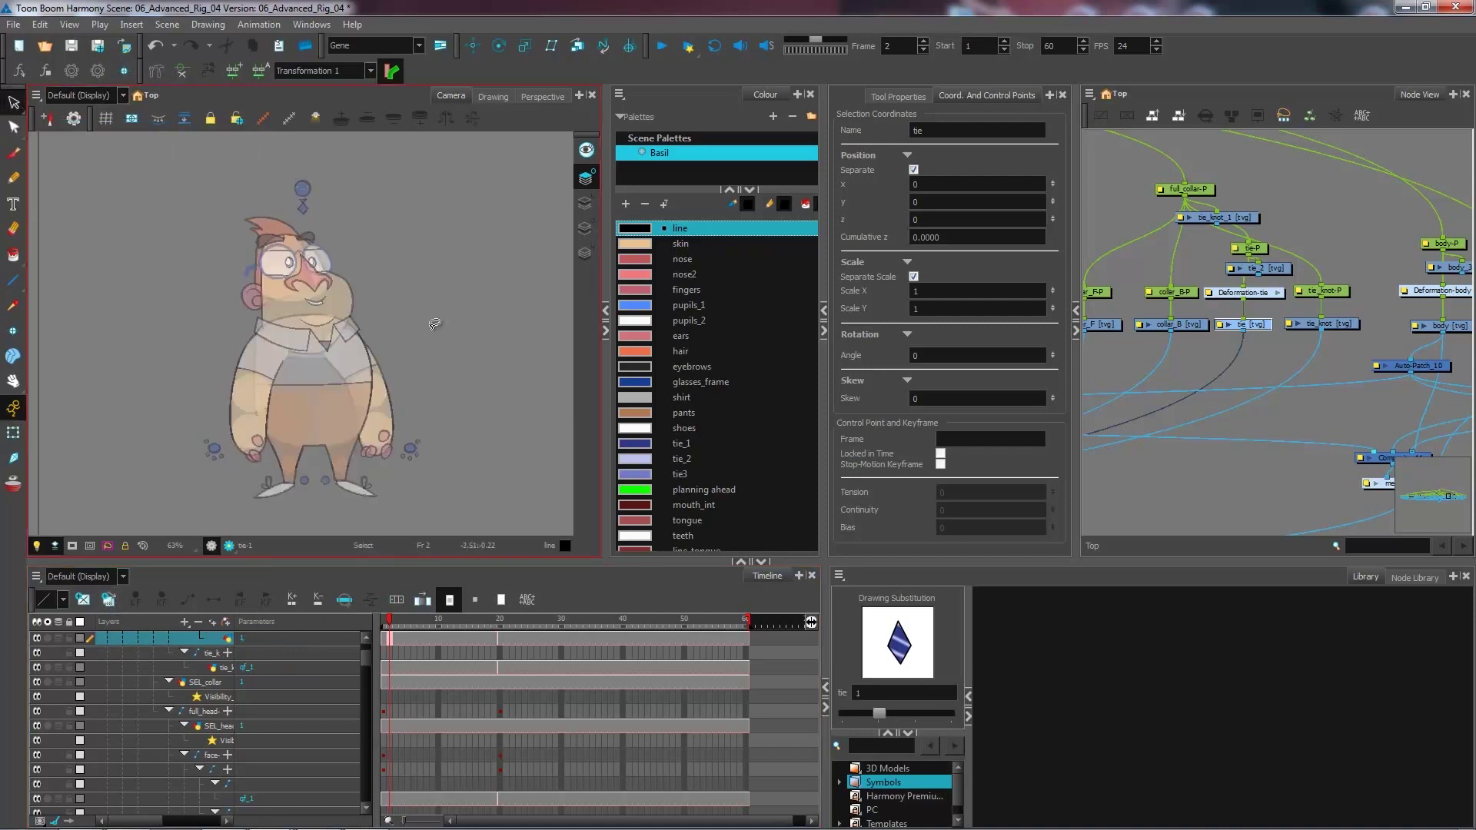
{"action": "key", "text": "shift+z"}
{"action": "left_click", "coordinate": [584, 202]}
{"action": "scroll", "coordinate": [362, 342], "scroll_direction": "up", "scroll_amount": 3}
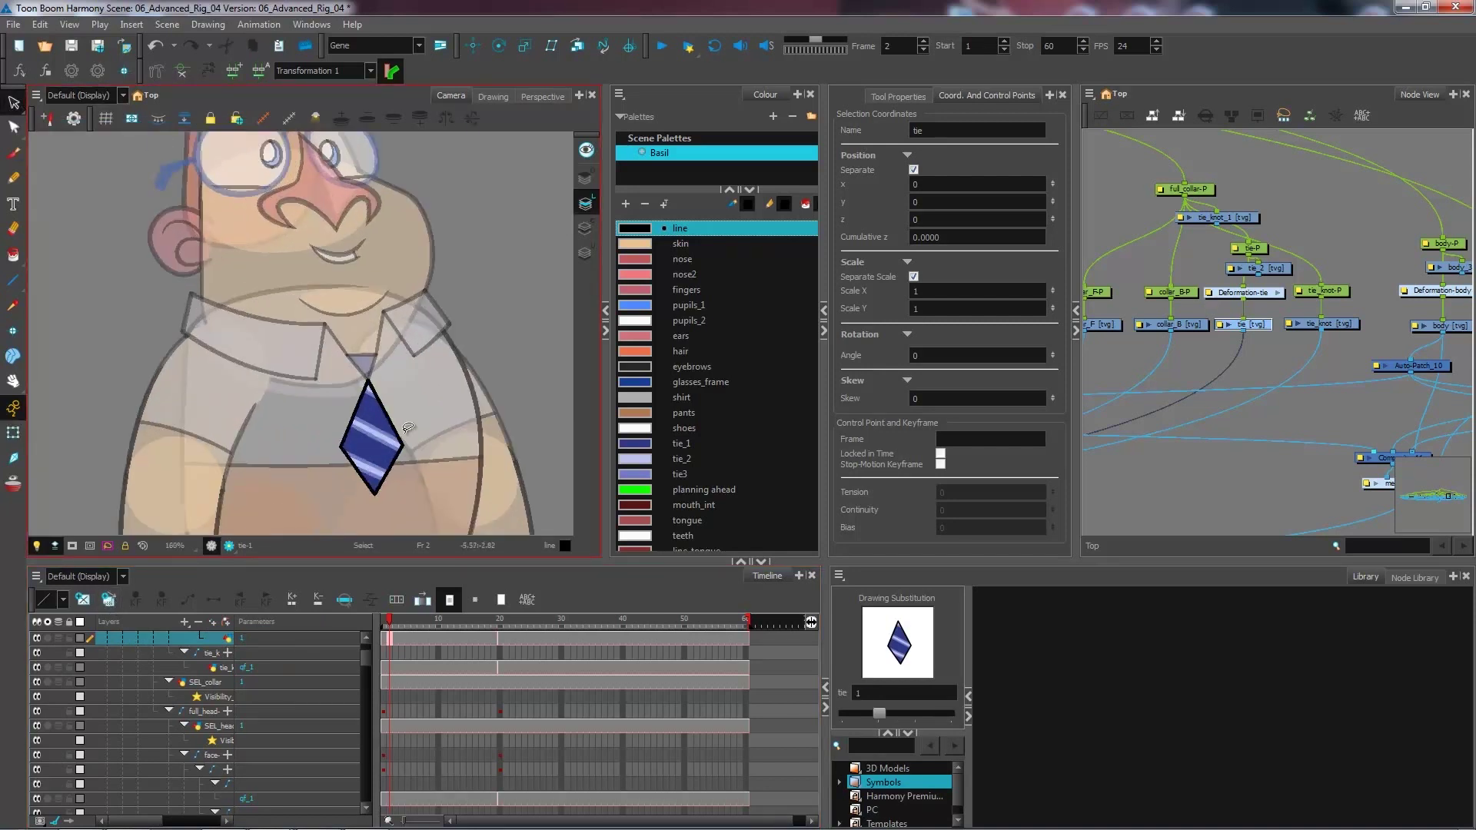
Select the whole tie drawing and mirror it with Flip Horizontal, then deselect it.
{"action": "left_click_drag", "start_coordinate": [230, 266], "coordinate": [394, 486]}
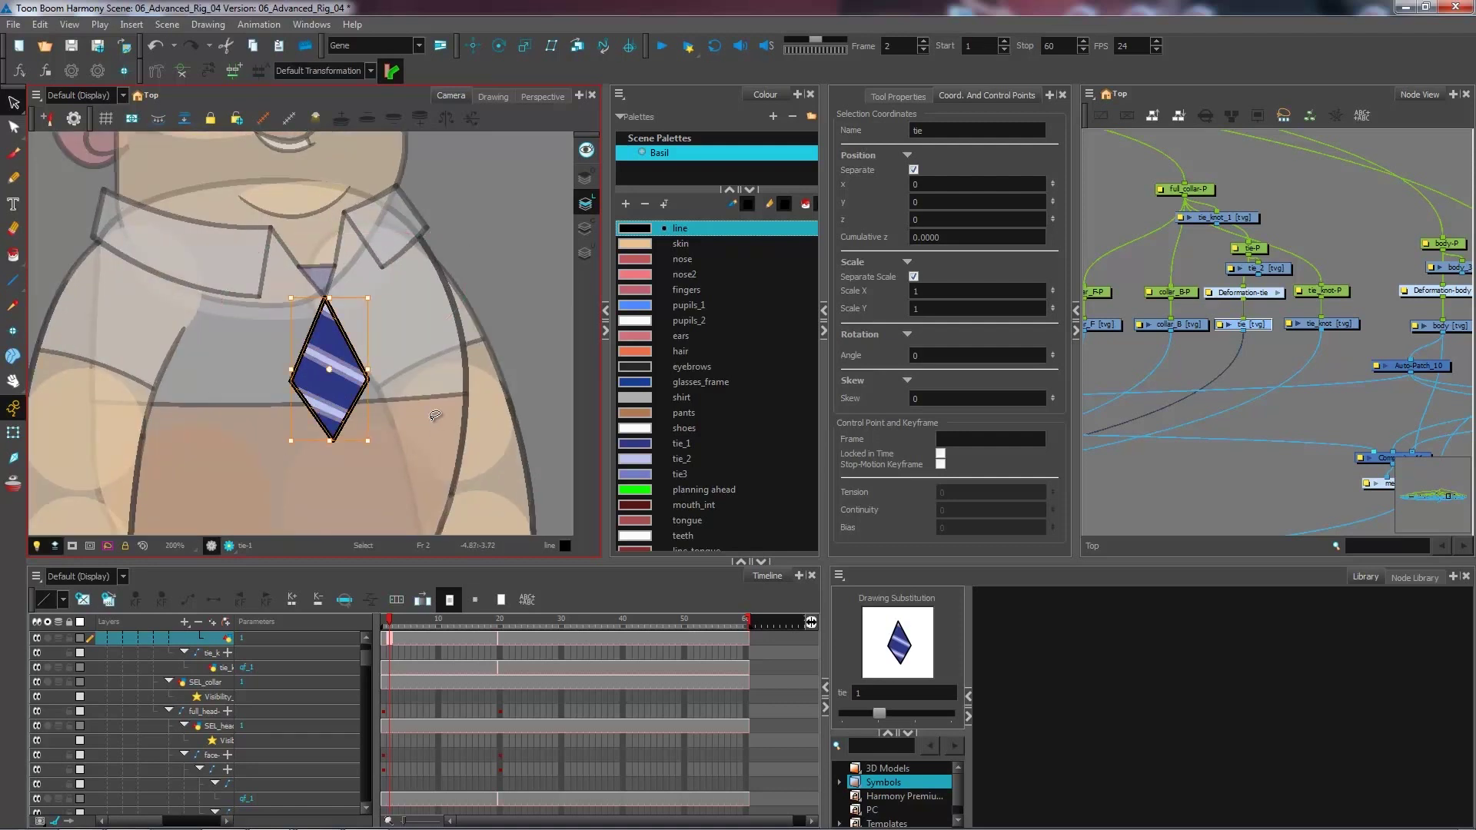
{"action": "left_click", "coordinate": [888, 98]}
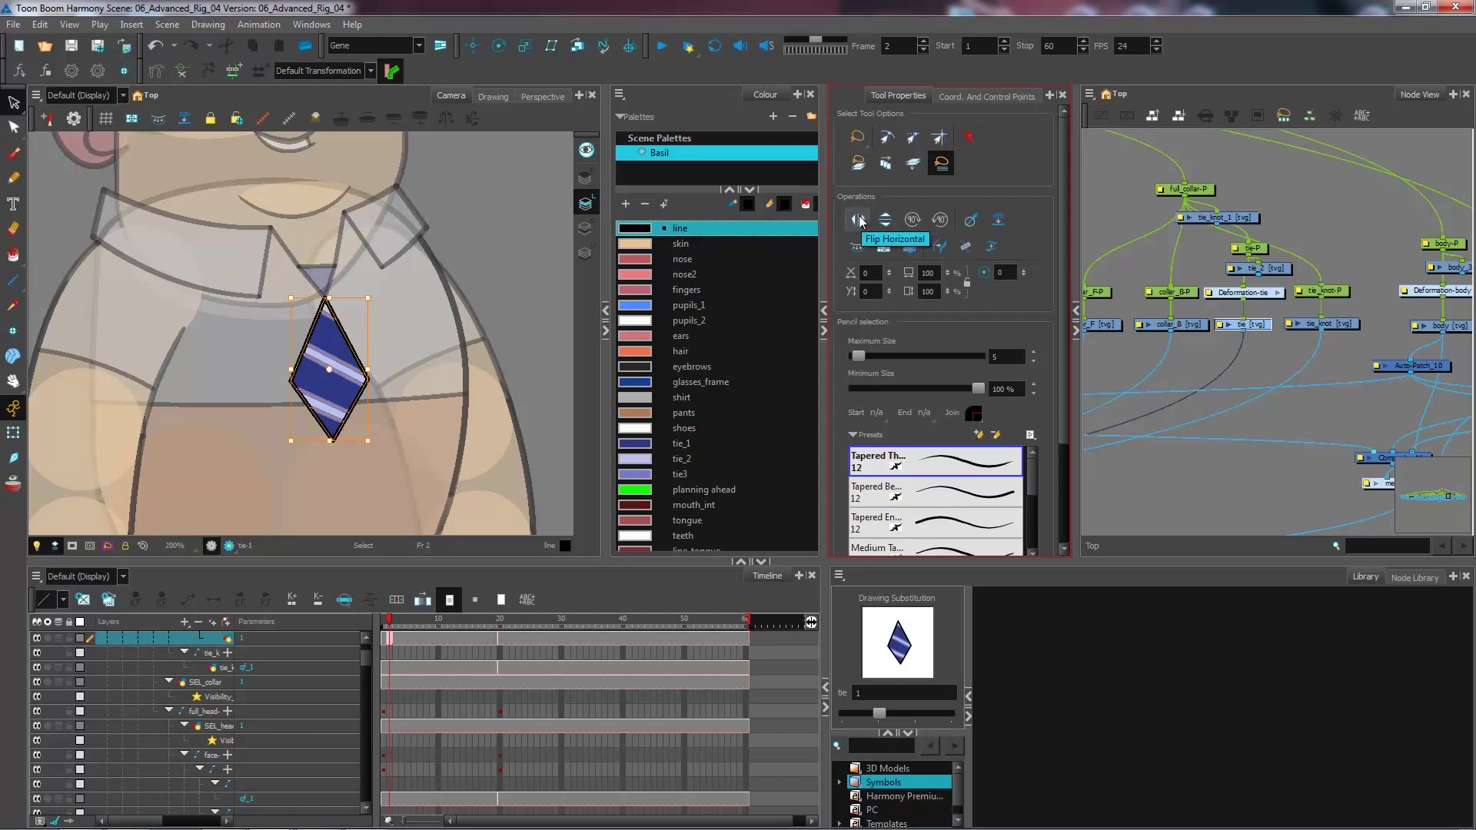
{"action": "left_click", "coordinate": [859, 221]}
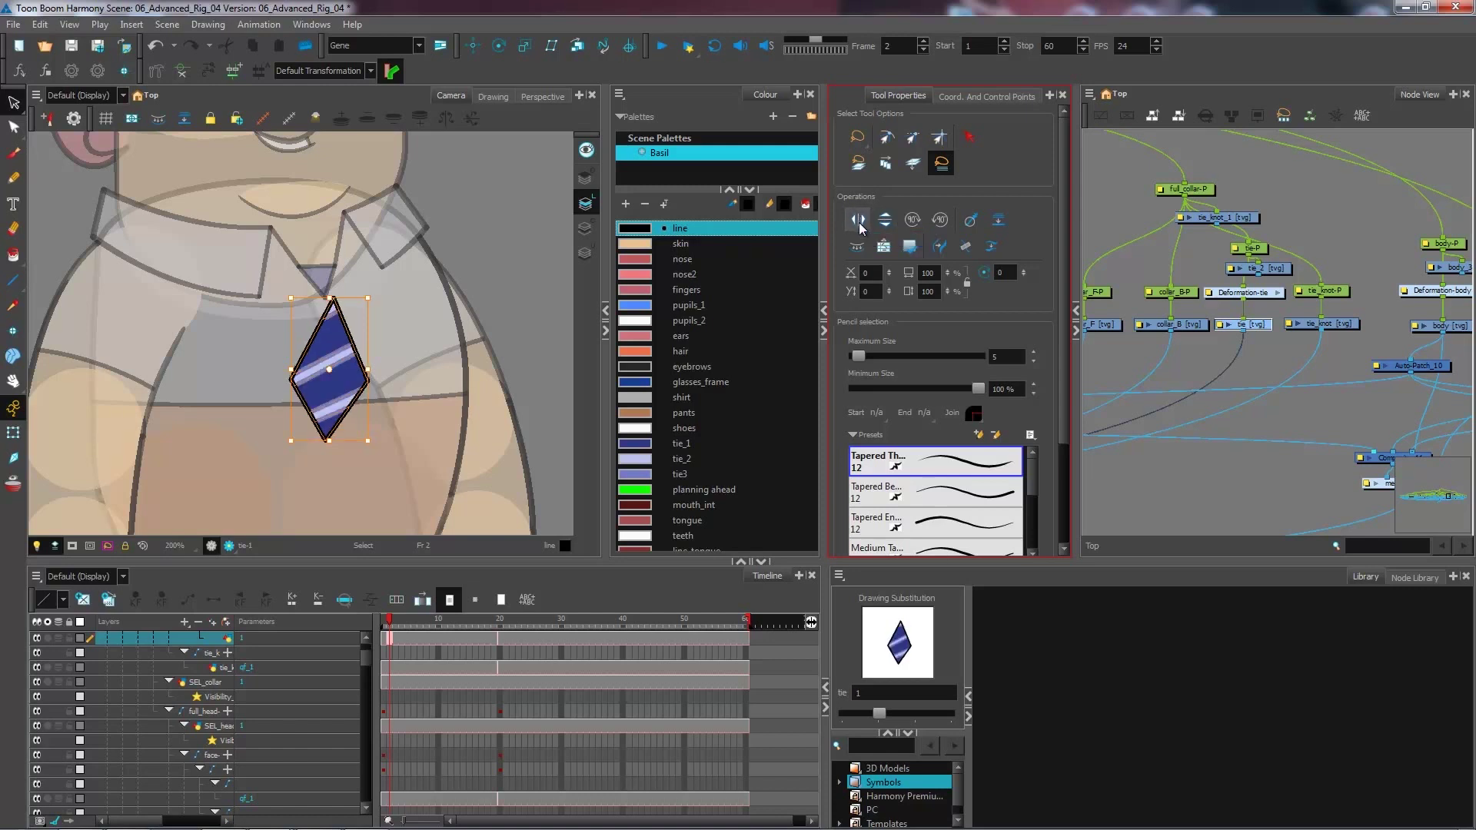
{"action": "key", "text": "ctrl+z"}
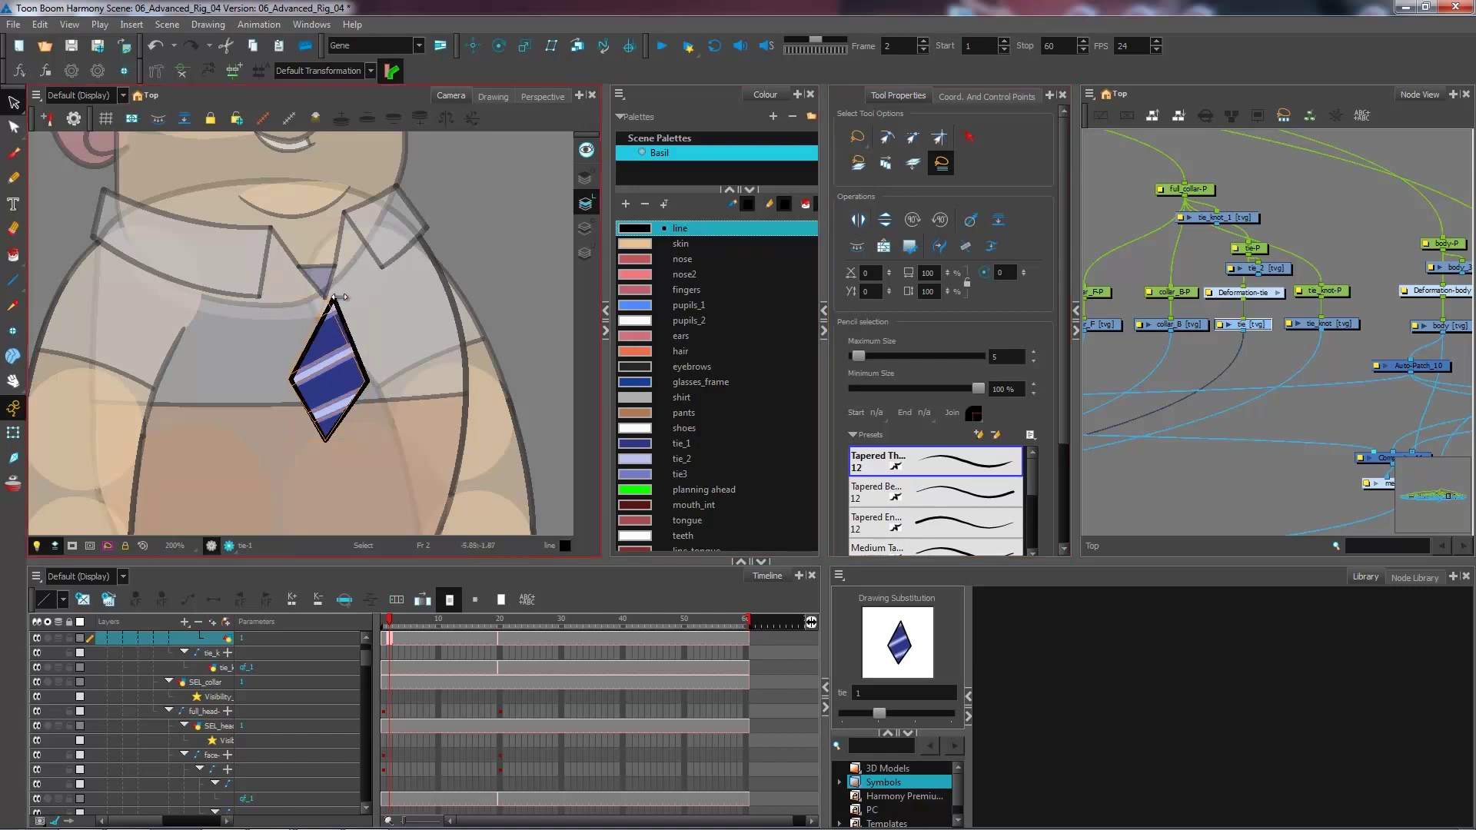
{"action": "key", "text": "4"}
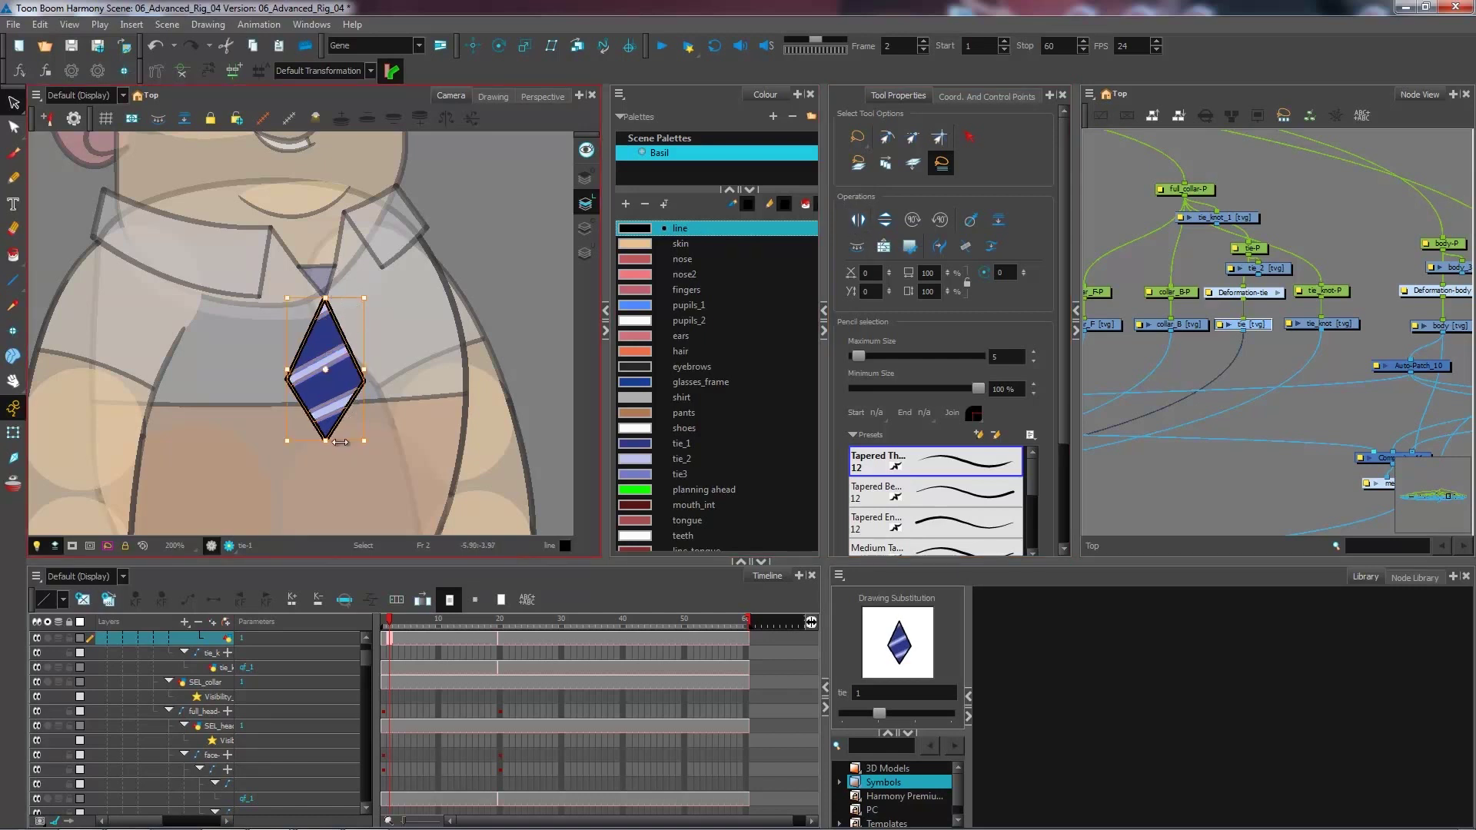
{"action": "left_click", "coordinate": [421, 410]}
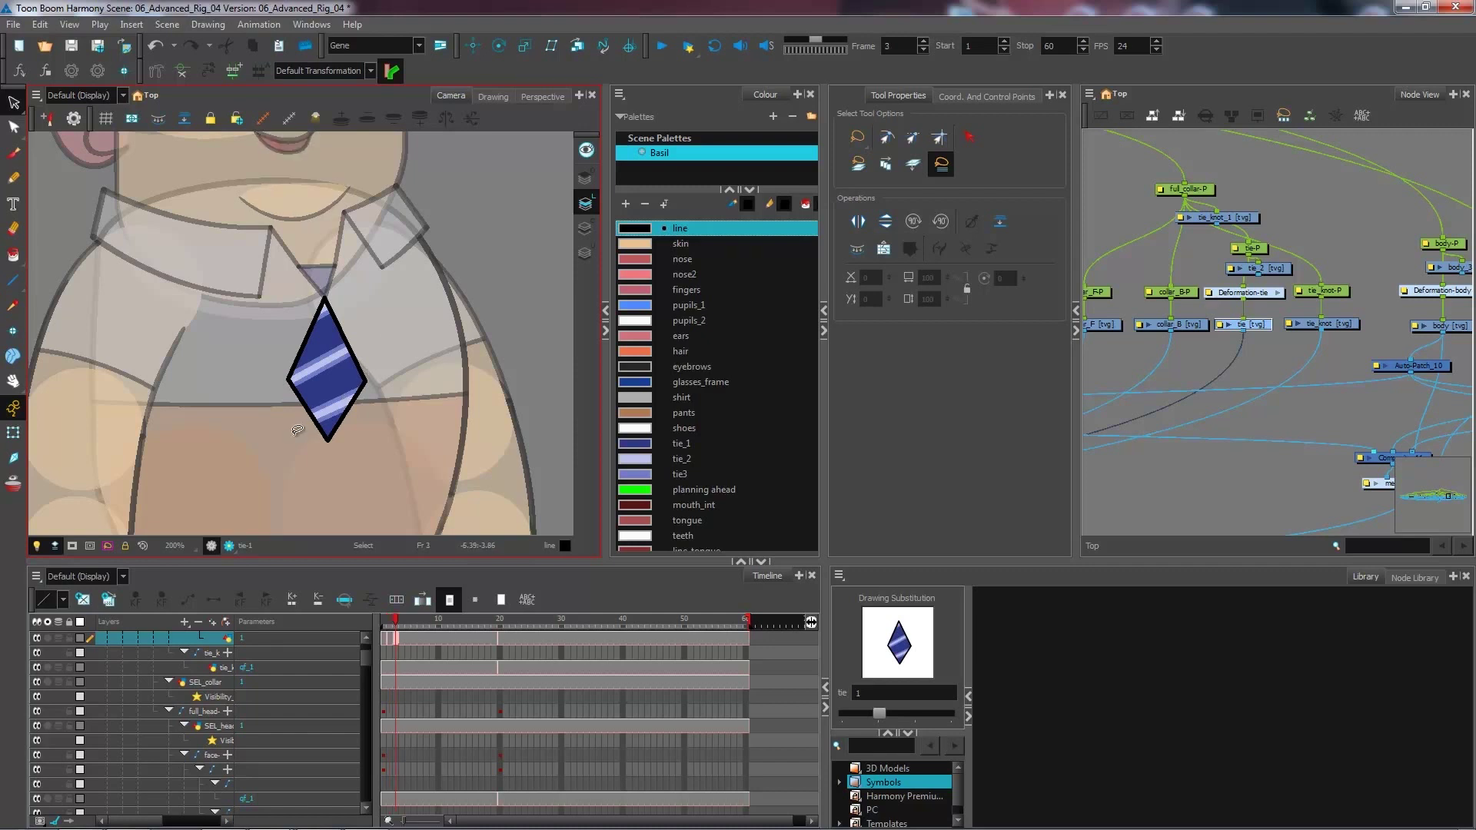
Give the frame 2 tie drawing the name qf_f1 via Rename Drawing (Ctrl+D).
{"action": "key", "text": "comma"}
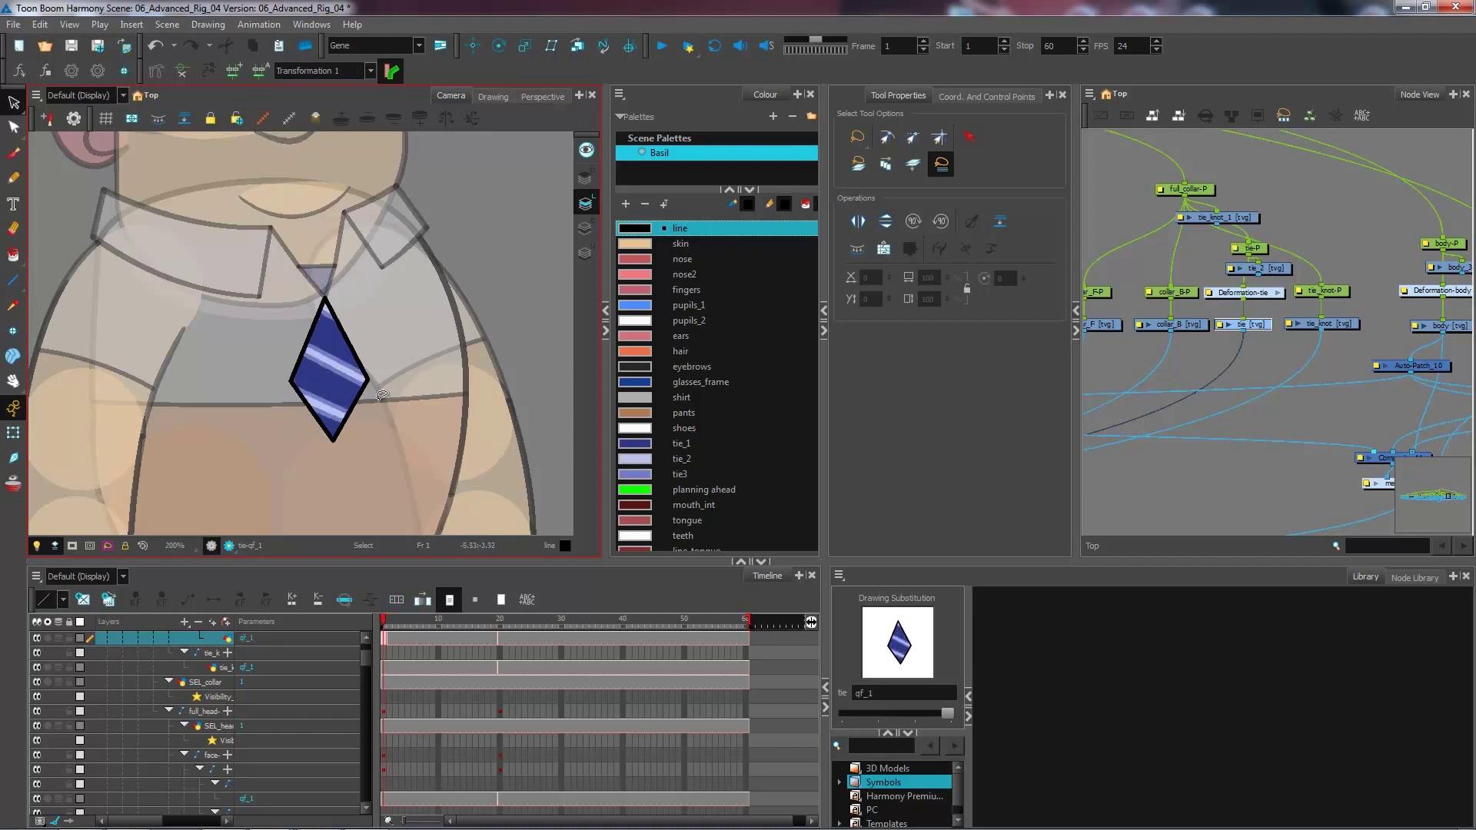
{"action": "left_click", "coordinate": [397, 637]}
{"action": "key", "text": "period"}
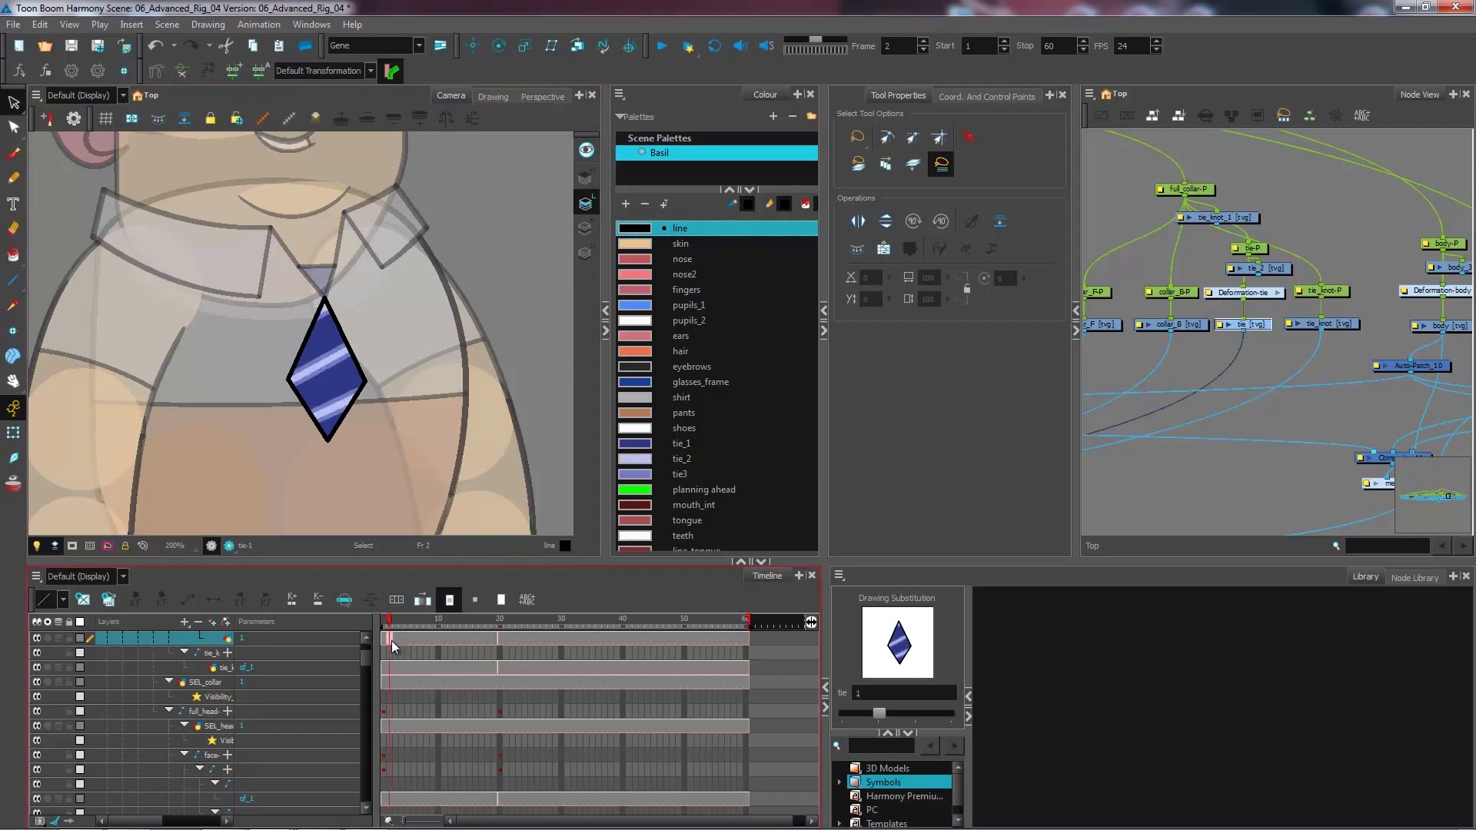
{"action": "key", "text": "ctrl+d"}
{"action": "type", "text": "qf_"}
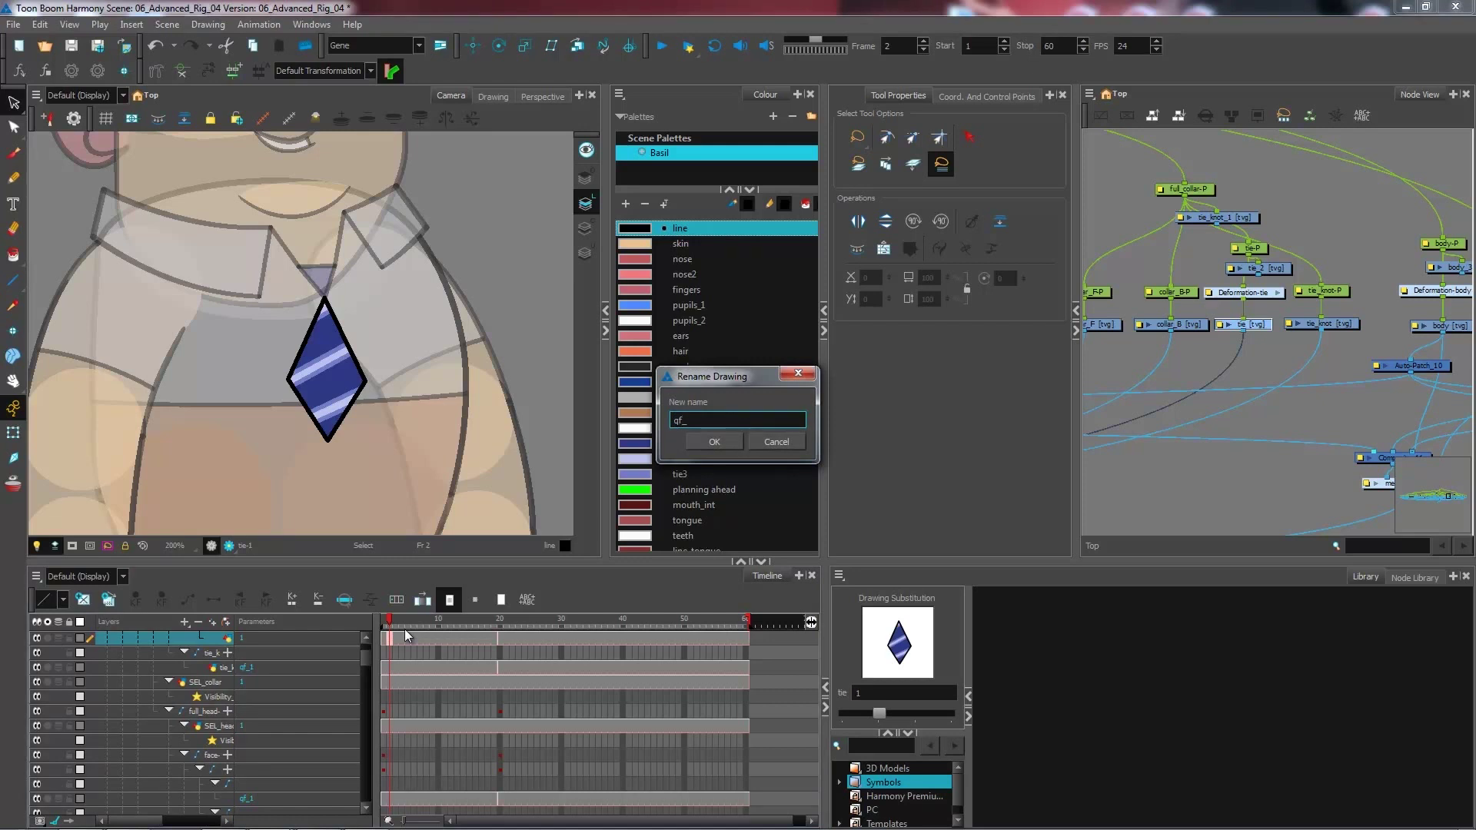
{"action": "type", "text": "f1"}
{"action": "key", "text": "Return"}
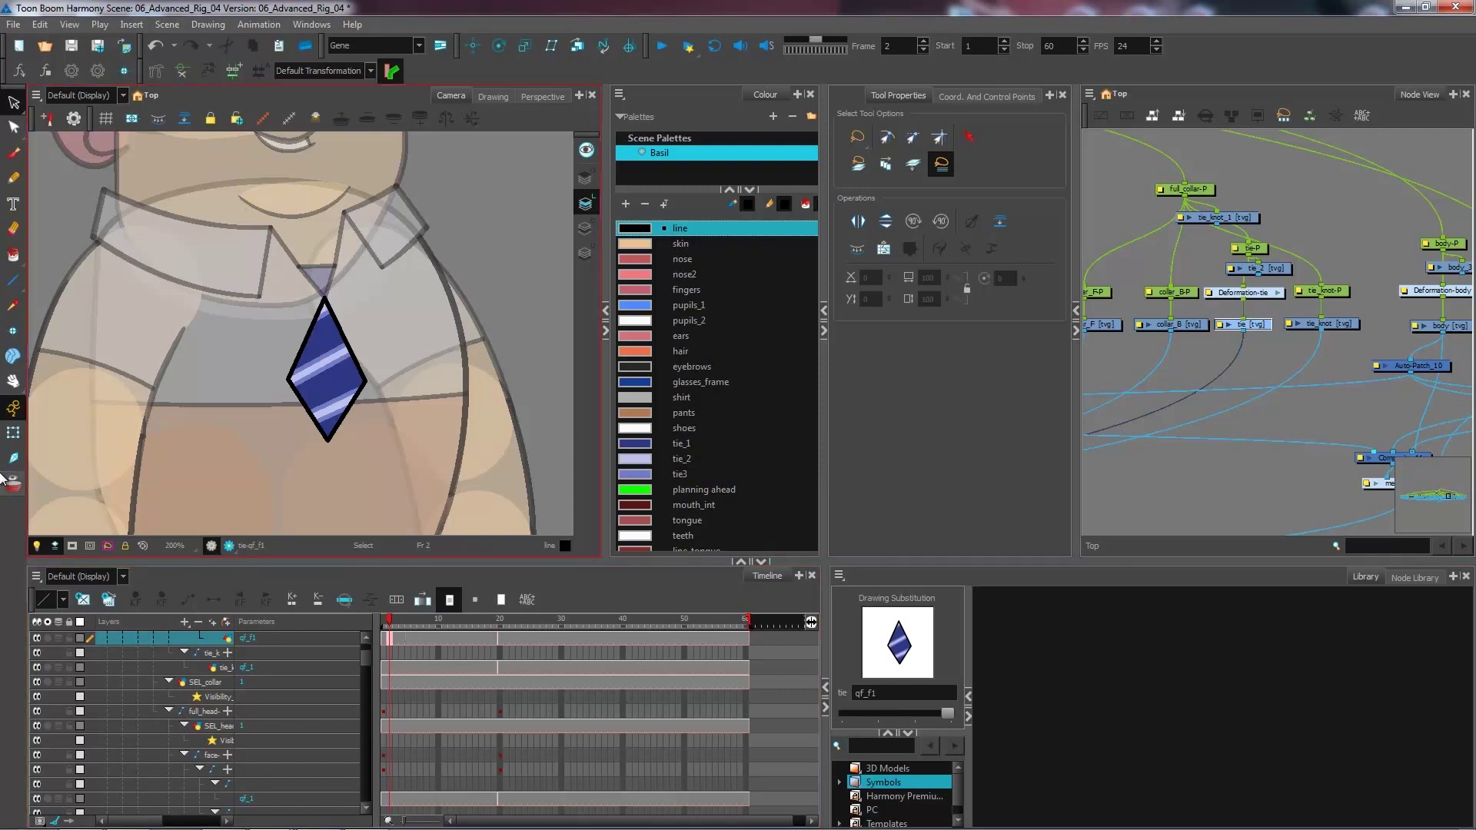
{"action": "left_click", "coordinate": [13, 433]}
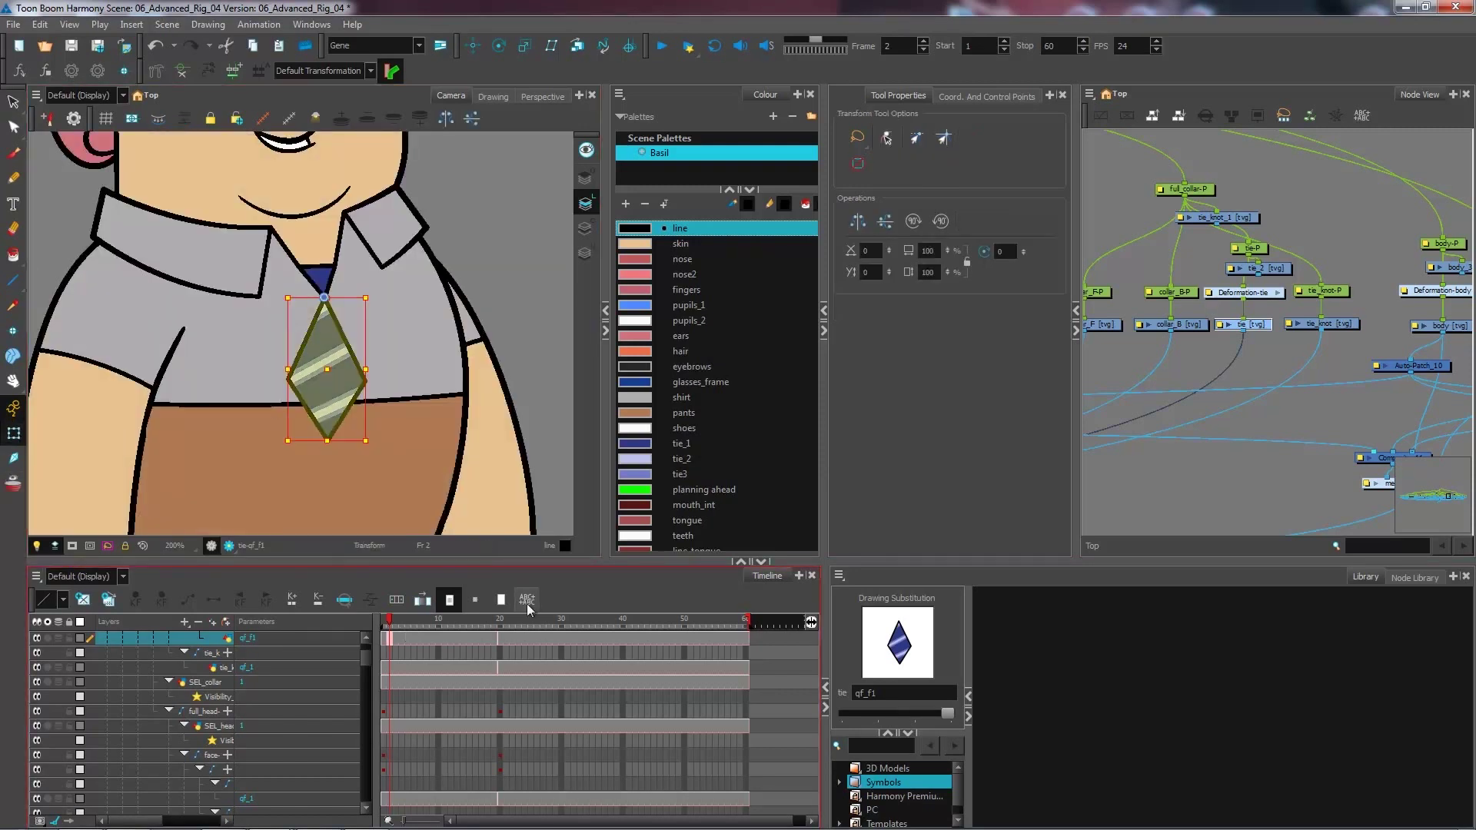
Expose tie drawing 1 at frame 21 and mirror it horizontally.
{"action": "left_click", "coordinate": [500, 639]}
{"action": "left_click", "coordinate": [505, 639]}
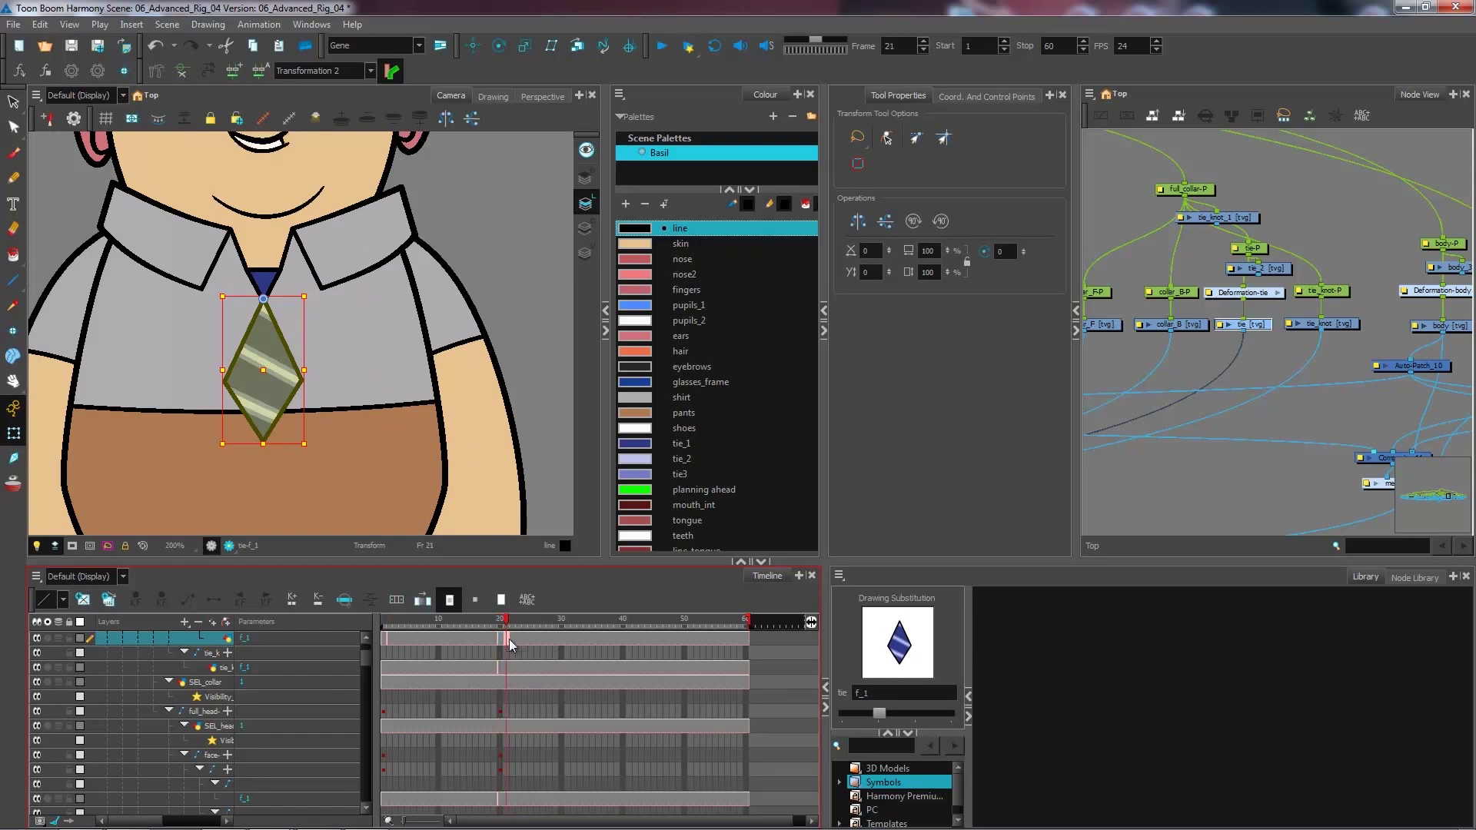
{"action": "type", "text": "1"}
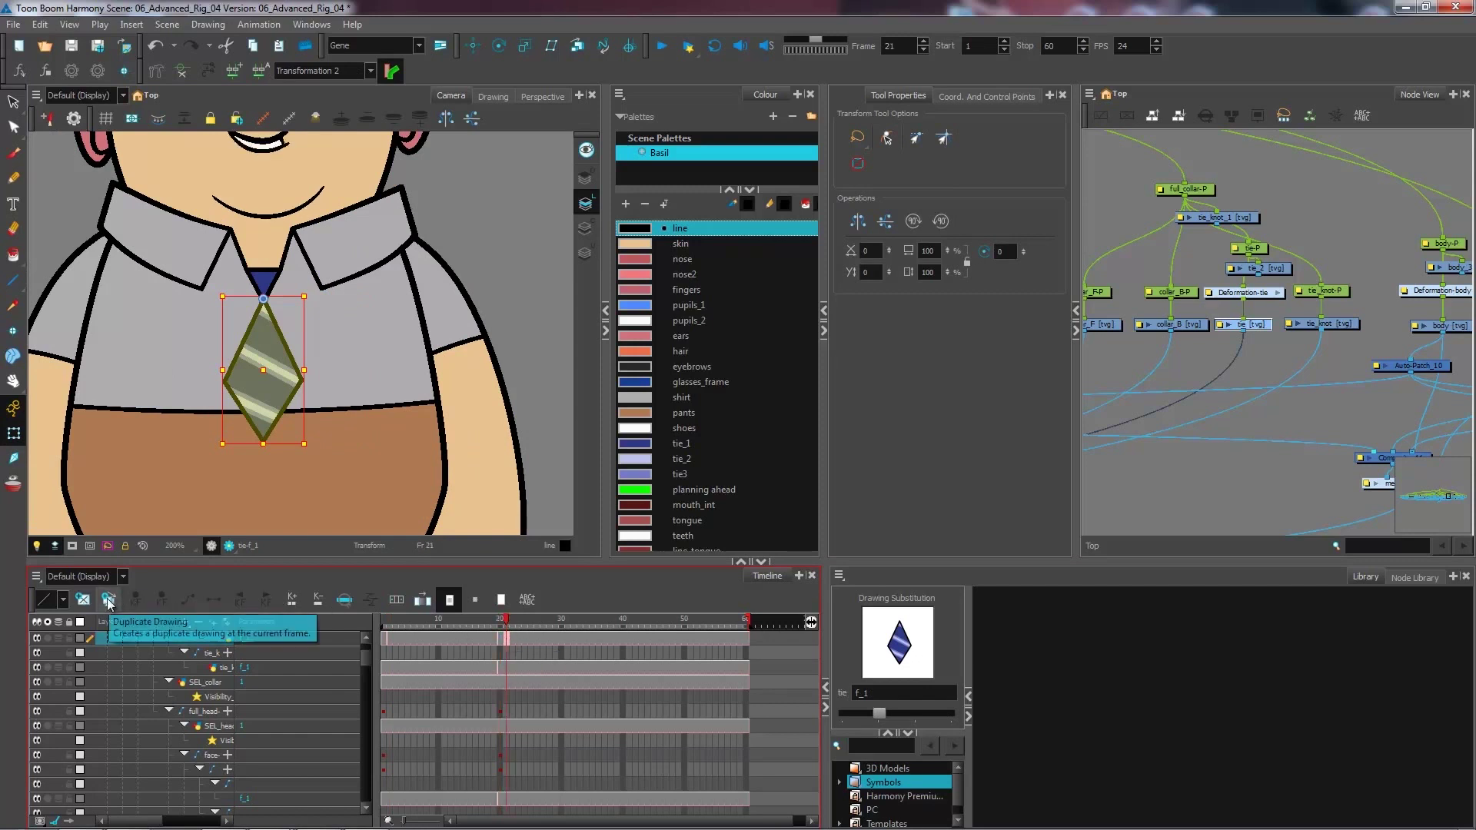
{"action": "key", "text": "Return"}
{"action": "left_click", "coordinate": [13, 101]}
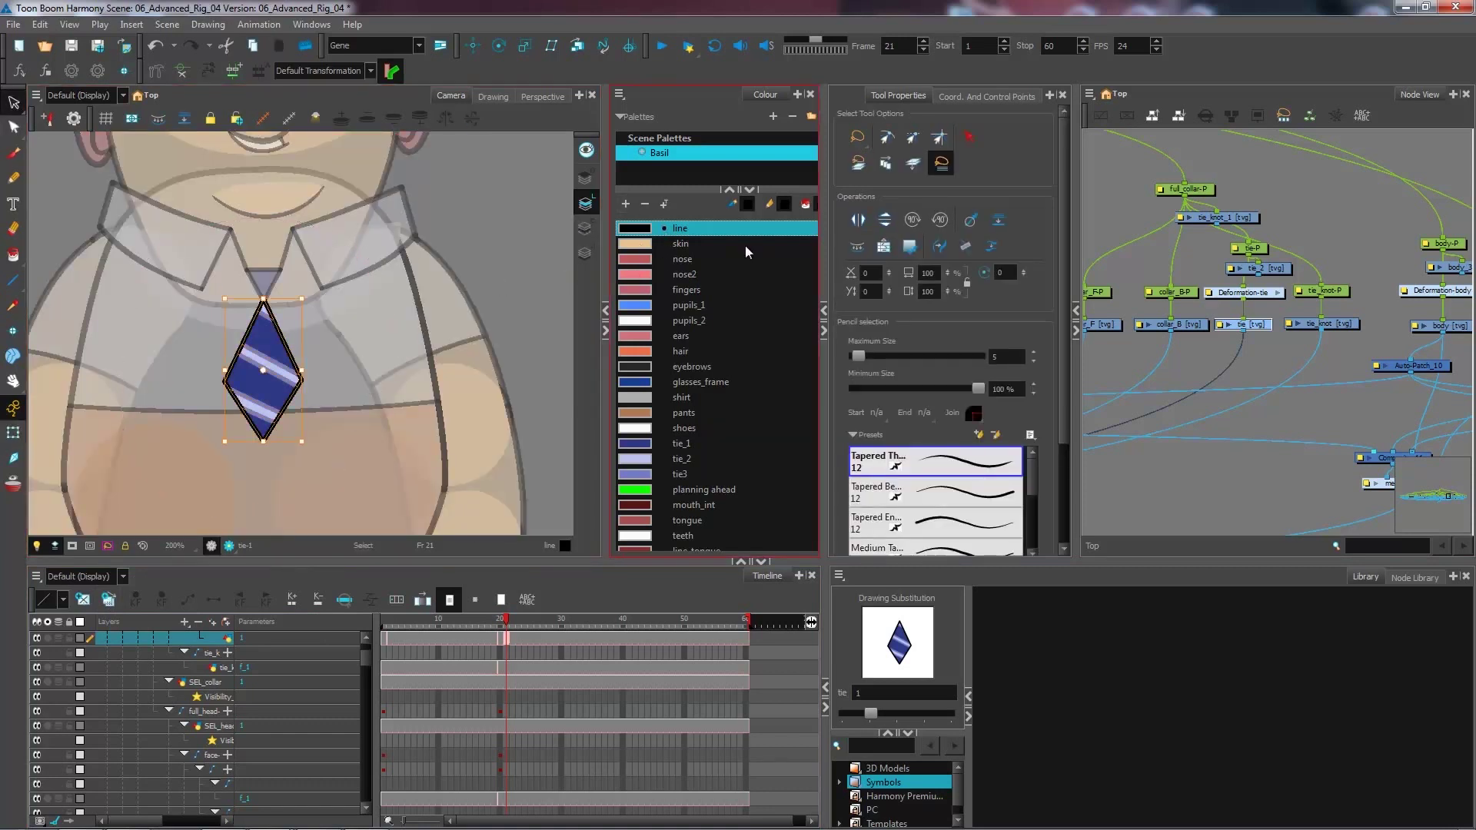
{"action": "left_click", "coordinate": [858, 221]}
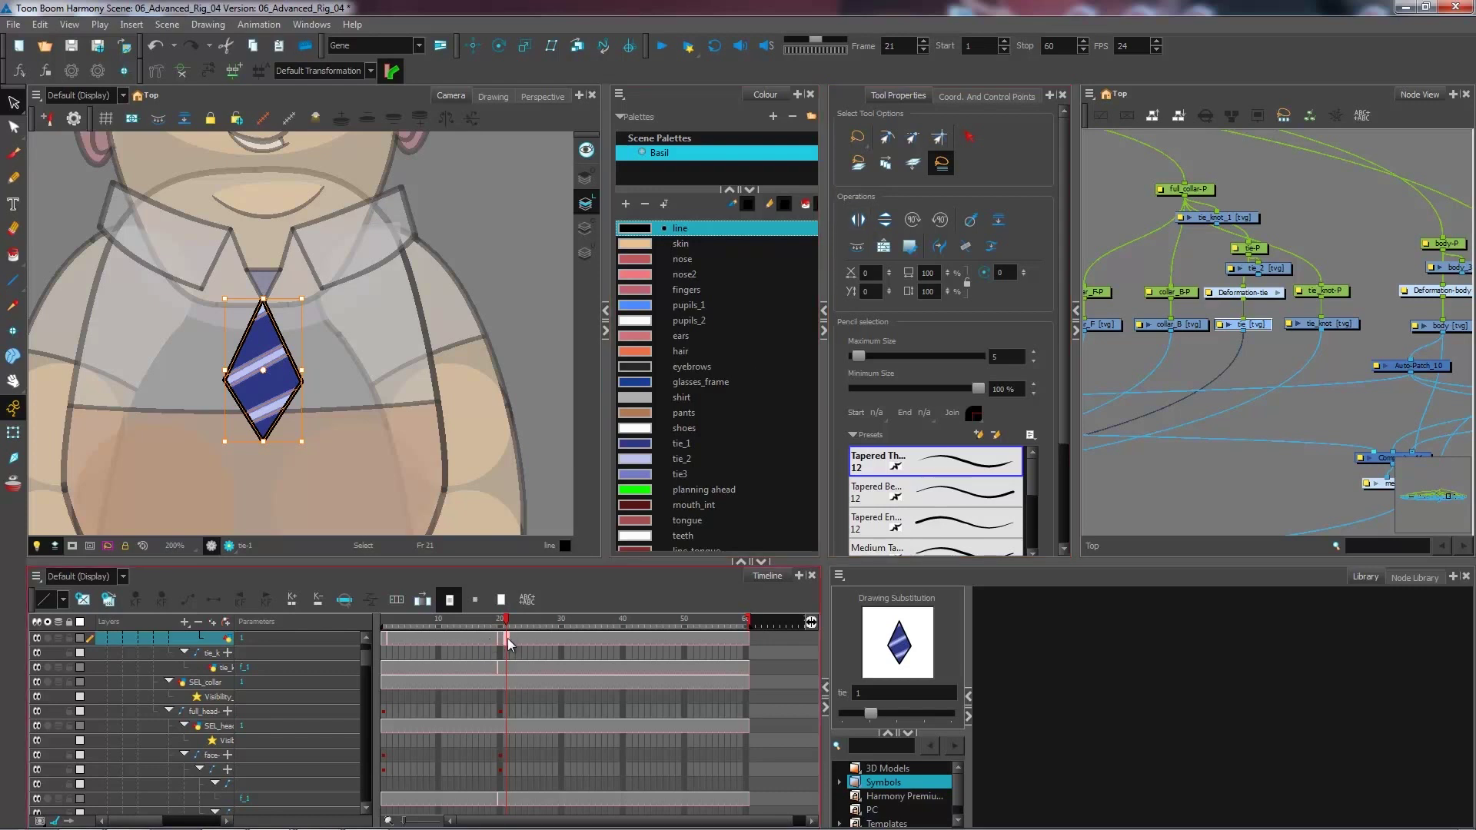
Rename the frame 21 tie drawing to f_f1.
{"action": "key", "text": "ctrl+d"}
{"action": "type", "text": "f"}
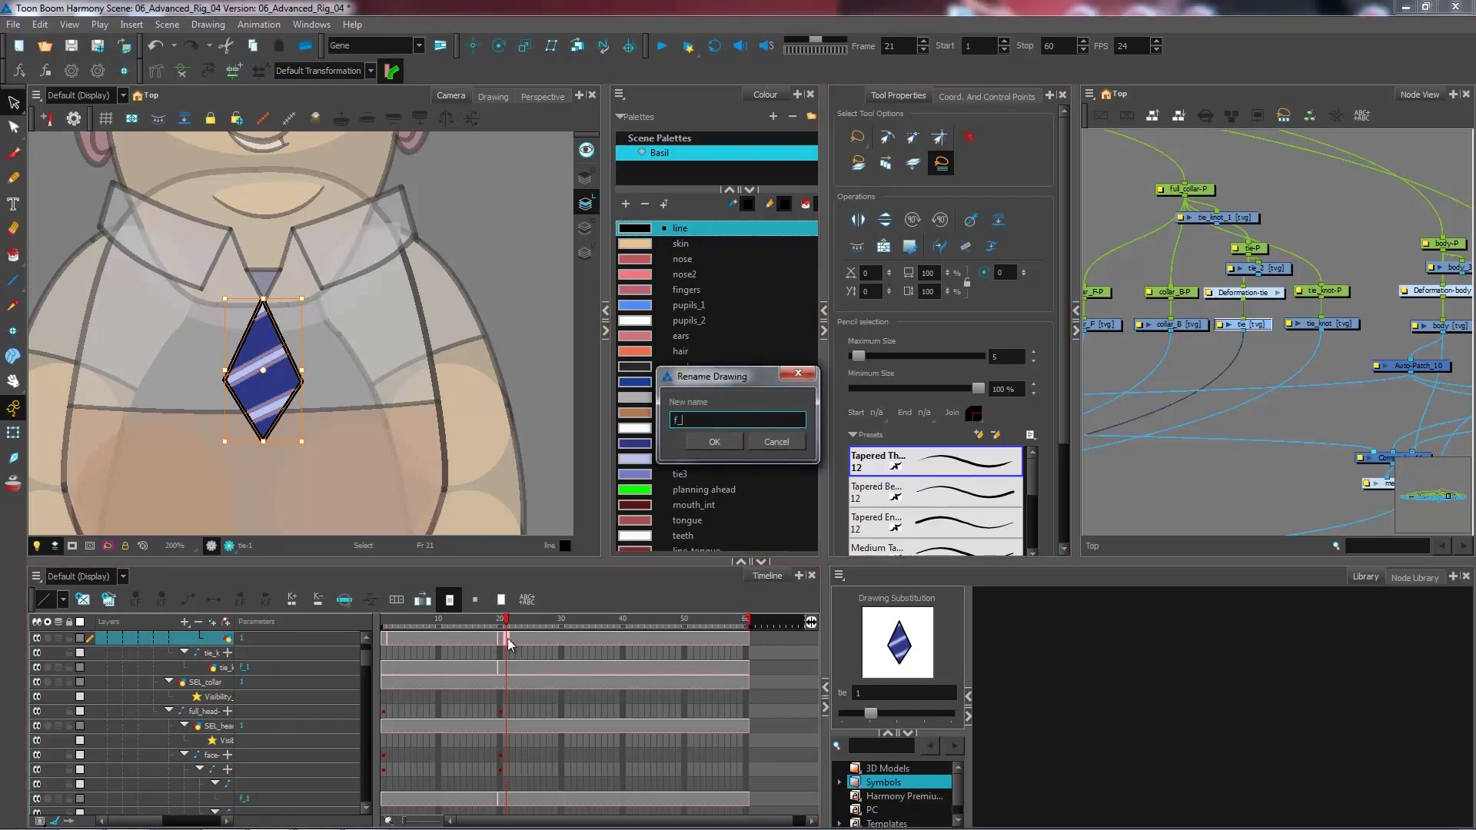
{"action": "type", "text": "_f1"}
{"action": "key", "text": "Return"}
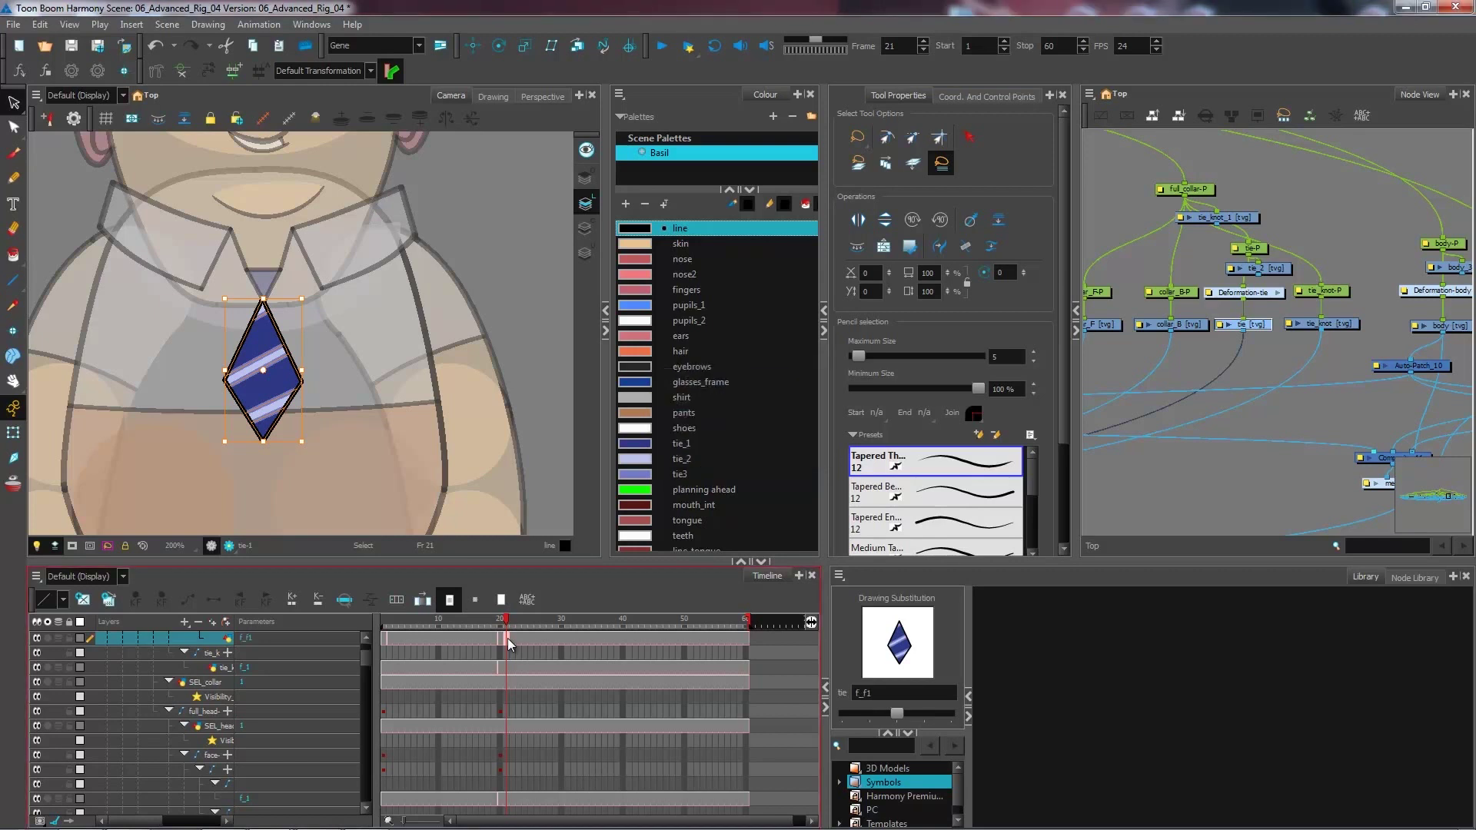
{"action": "left_click", "coordinate": [13, 433]}
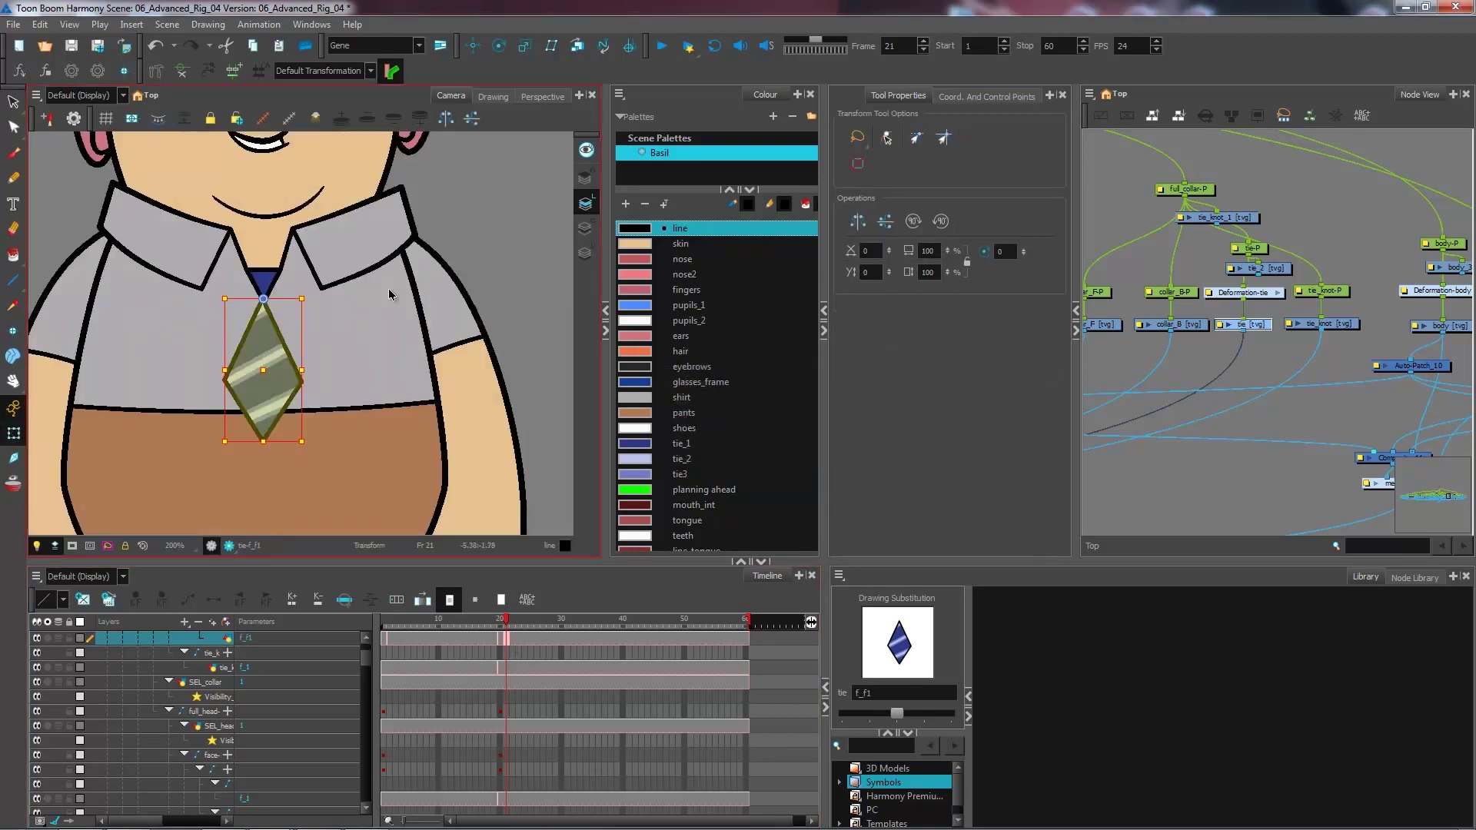
{"action": "left_click", "coordinate": [276, 357]}
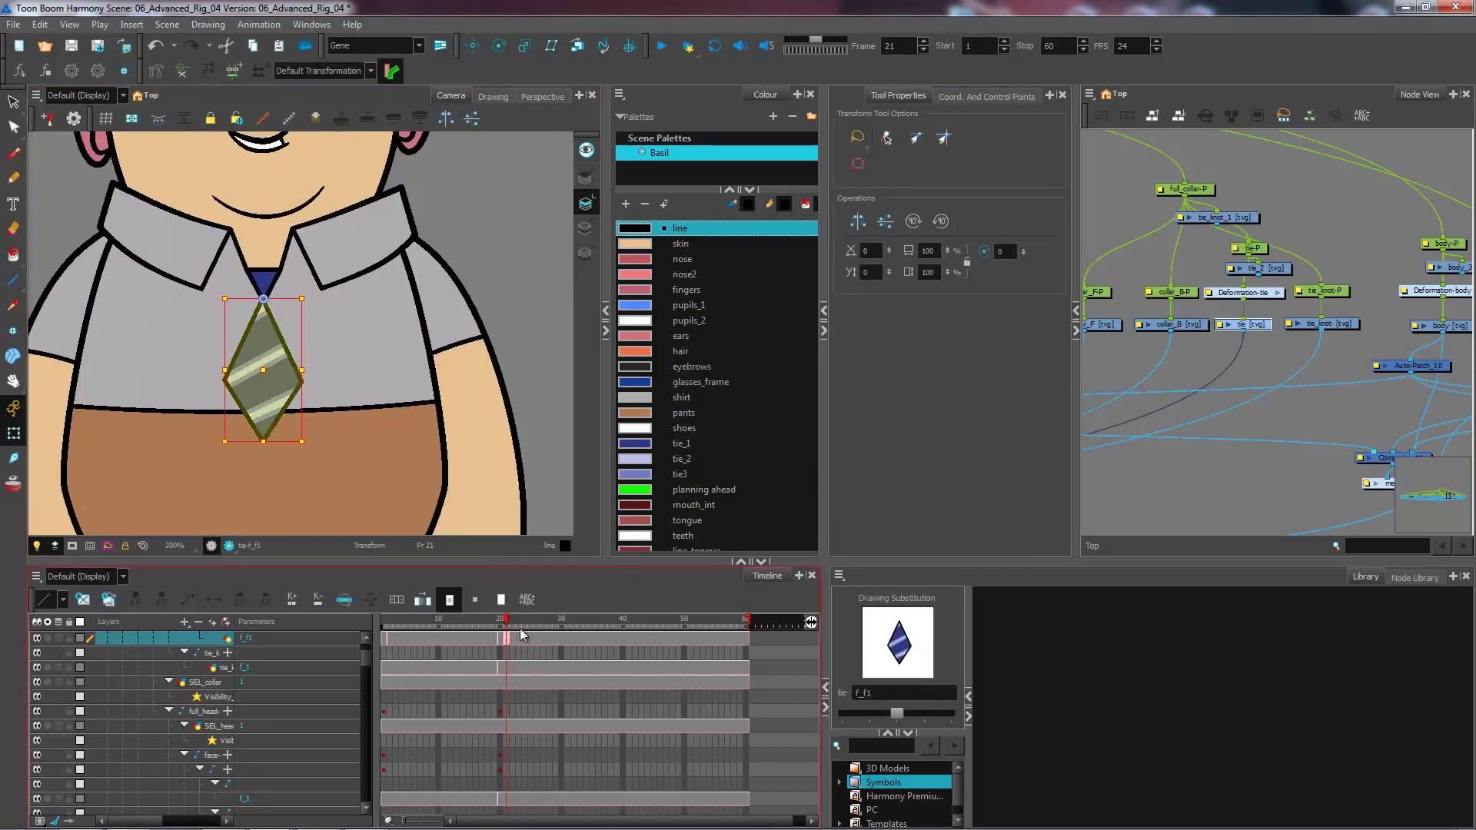
{"action": "left_click", "coordinate": [390, 619]}
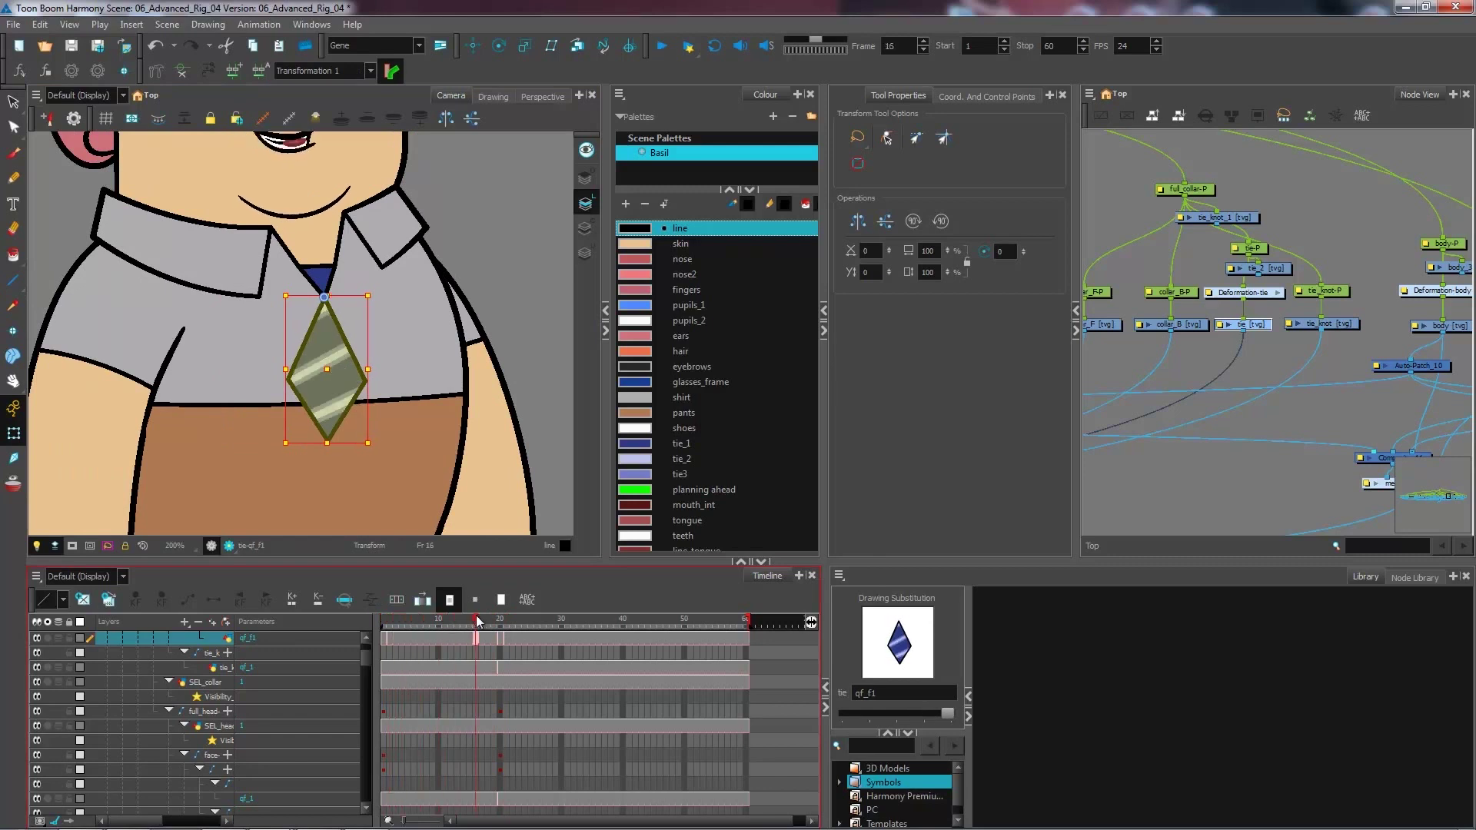
{"action": "left_click", "coordinate": [506, 621]}
{"action": "left_click", "coordinate": [384, 619]}
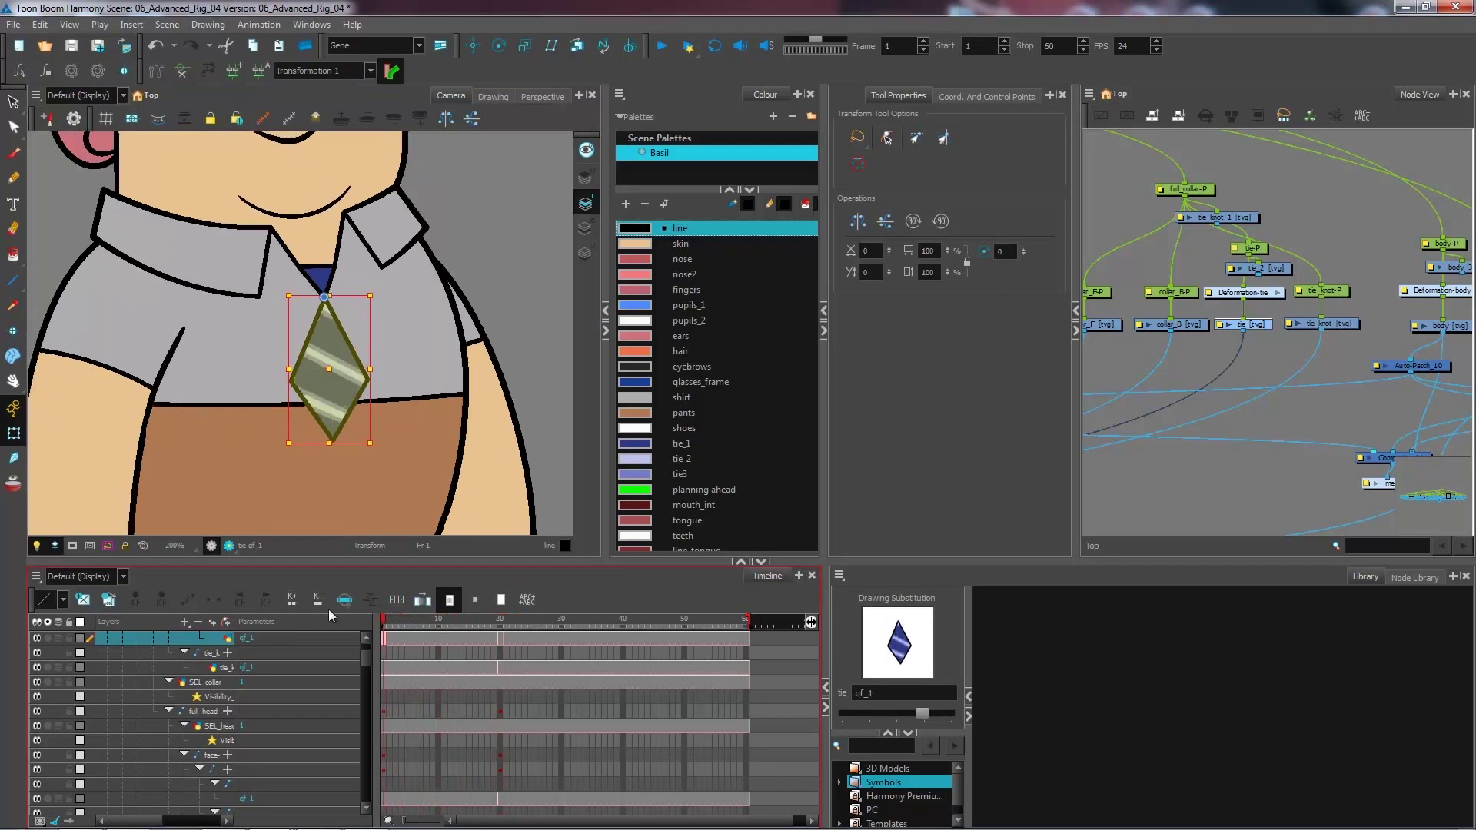
{"action": "left_click", "coordinate": [500, 620]}
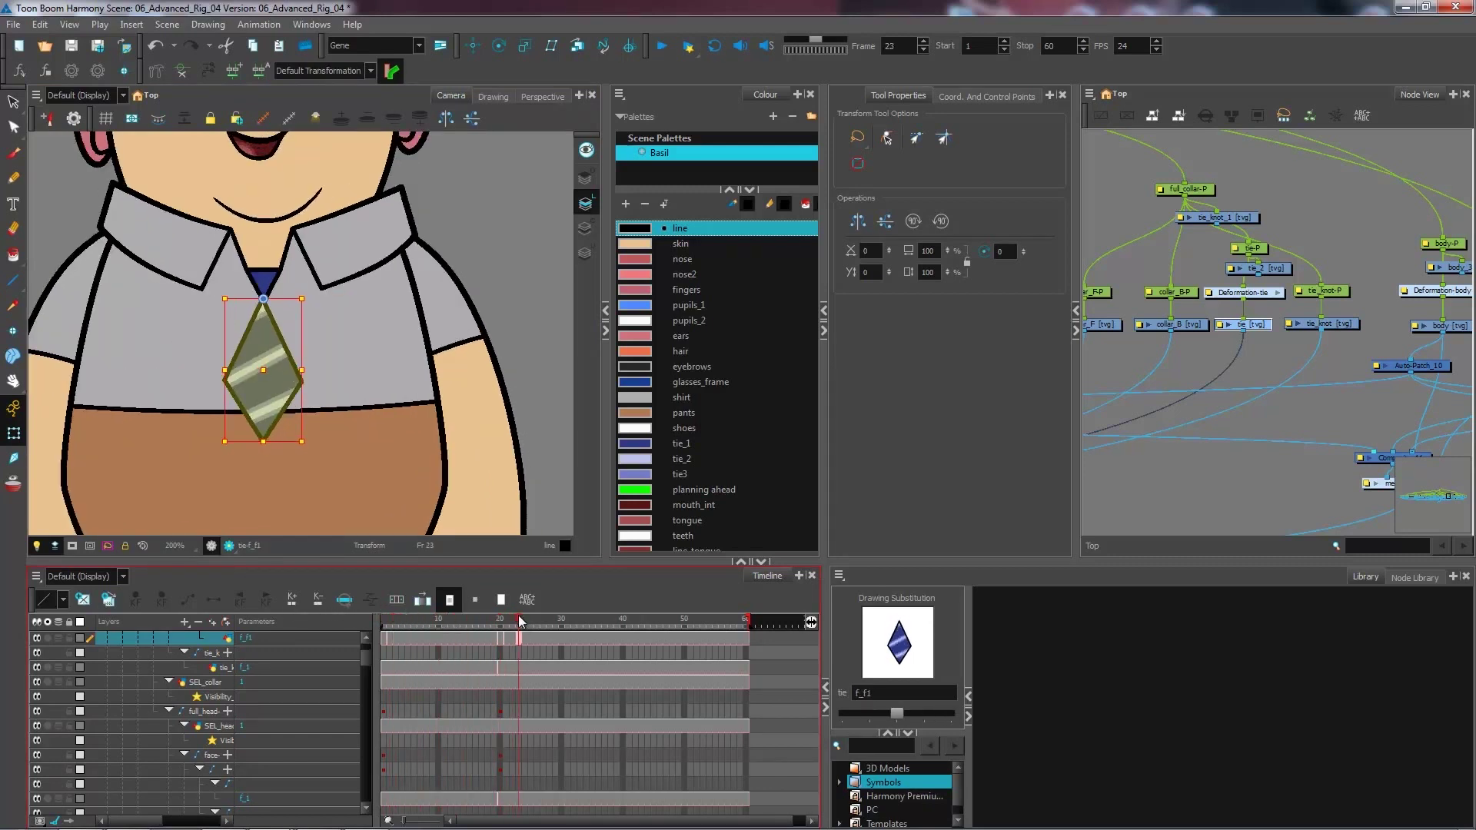
{"action": "left_click", "coordinate": [506, 620]}
{"action": "left_click", "coordinate": [1198, 380]}
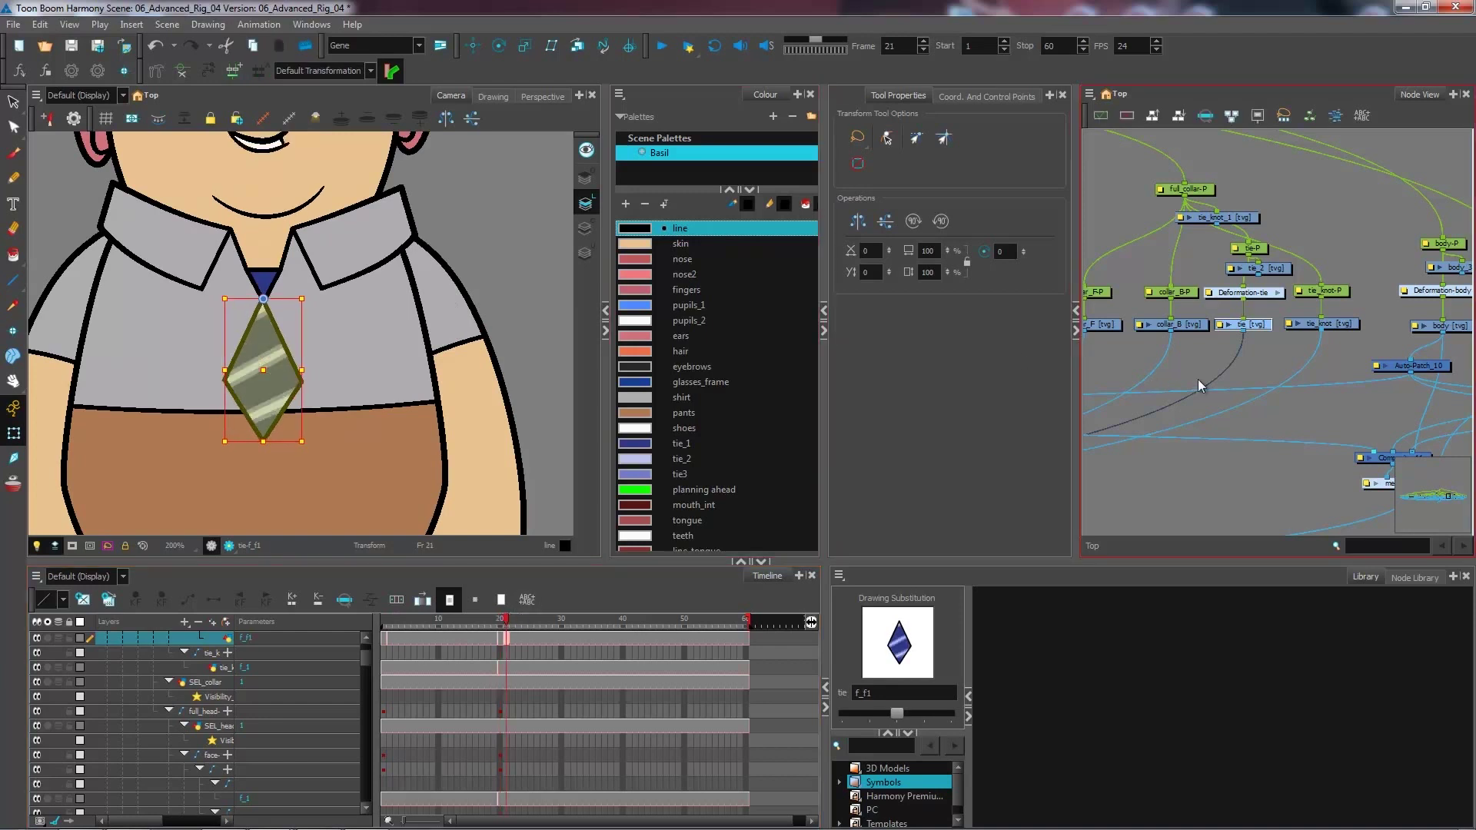
{"action": "left_click", "coordinate": [1257, 326]}
{"action": "left_click_drag", "start_coordinate": [1272, 376], "coordinate": [1206, 357]}
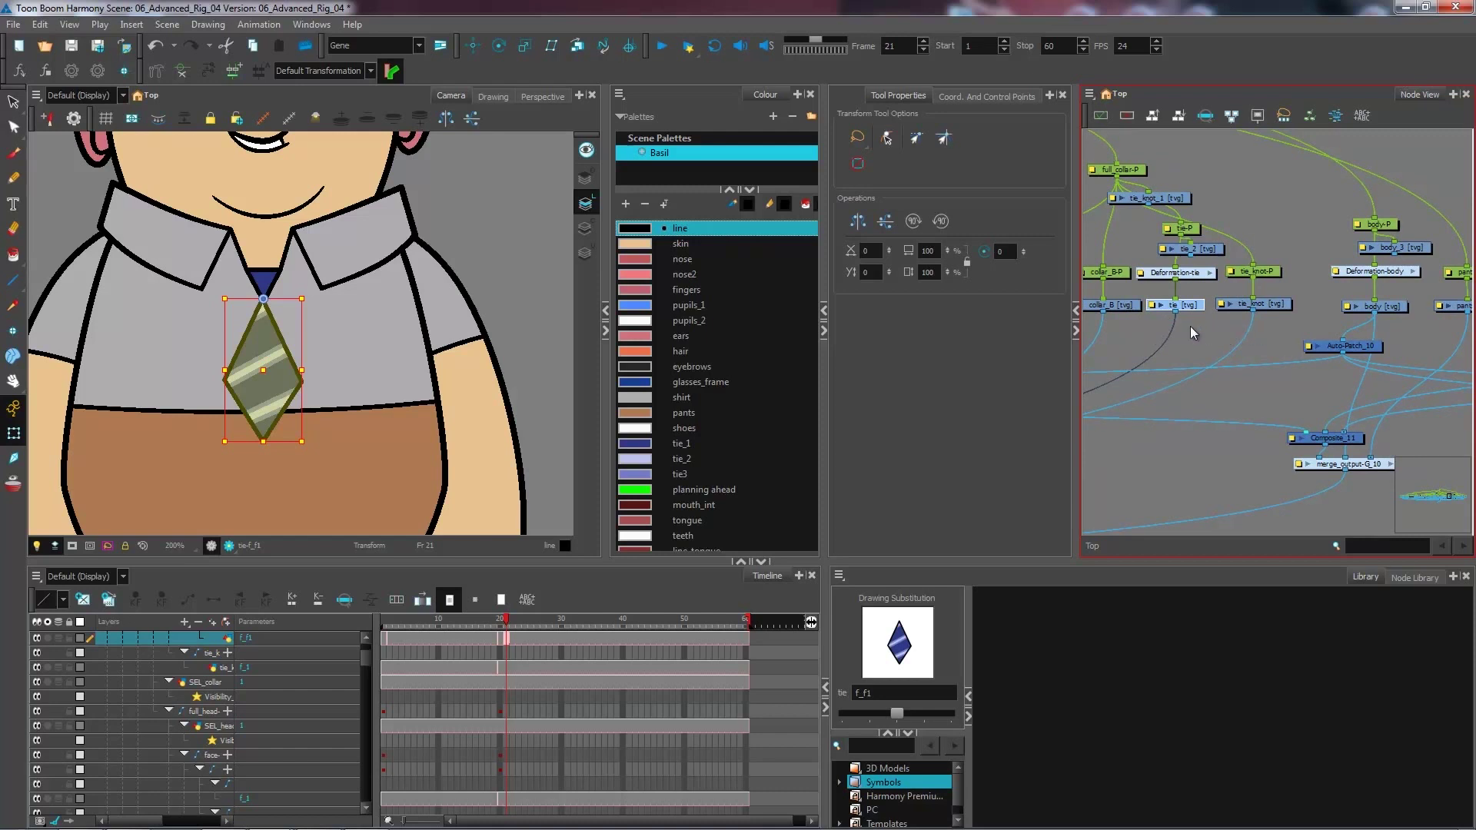
Insert a Line-Art node into the tie's connection and place an Overlay-Layer node beside it.
{"action": "left_click", "coordinate": [1407, 578]}
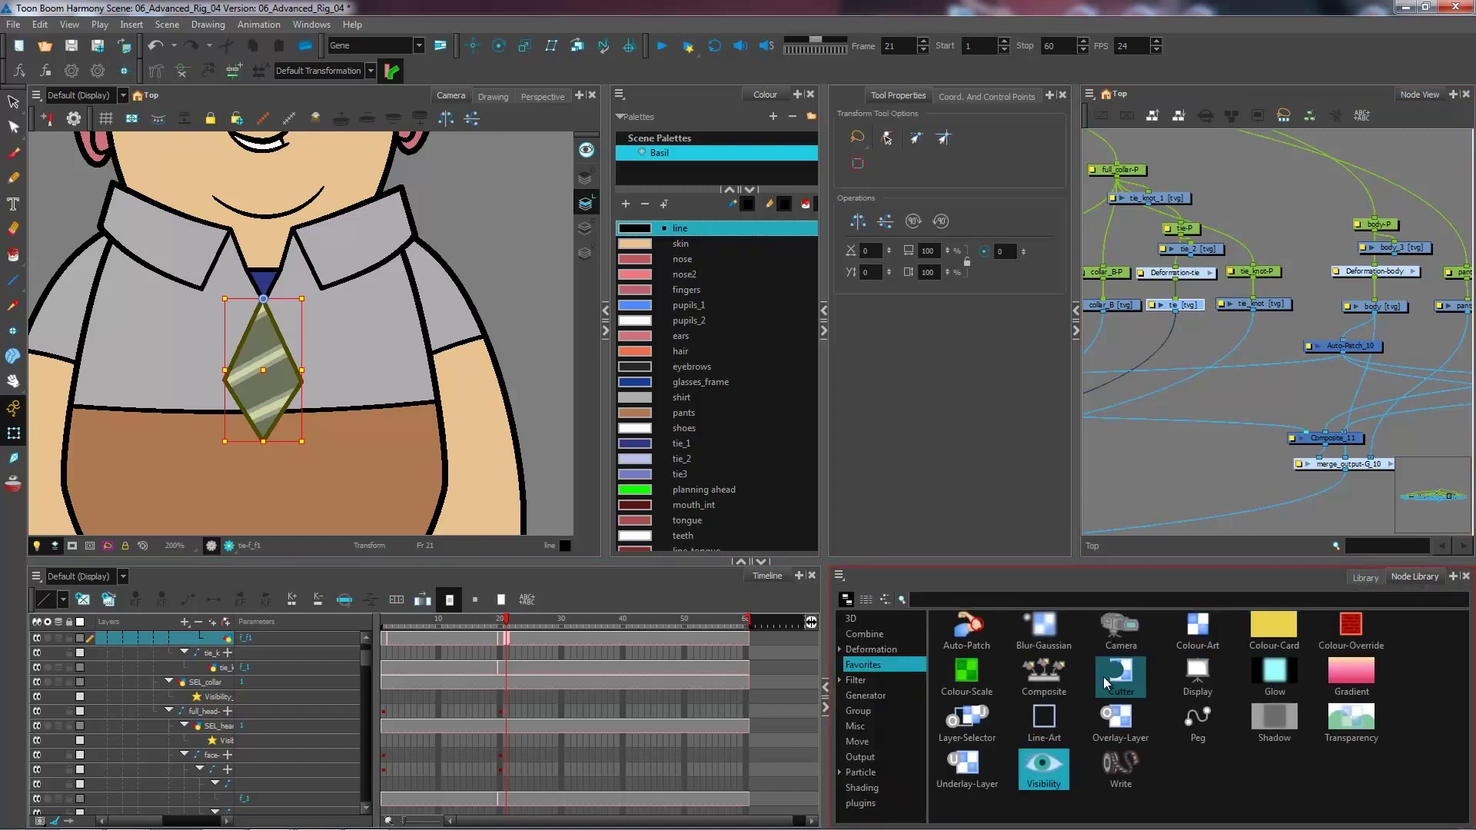
{"action": "left_click_drag", "start_coordinate": [1057, 730], "coordinate": [1176, 340]}
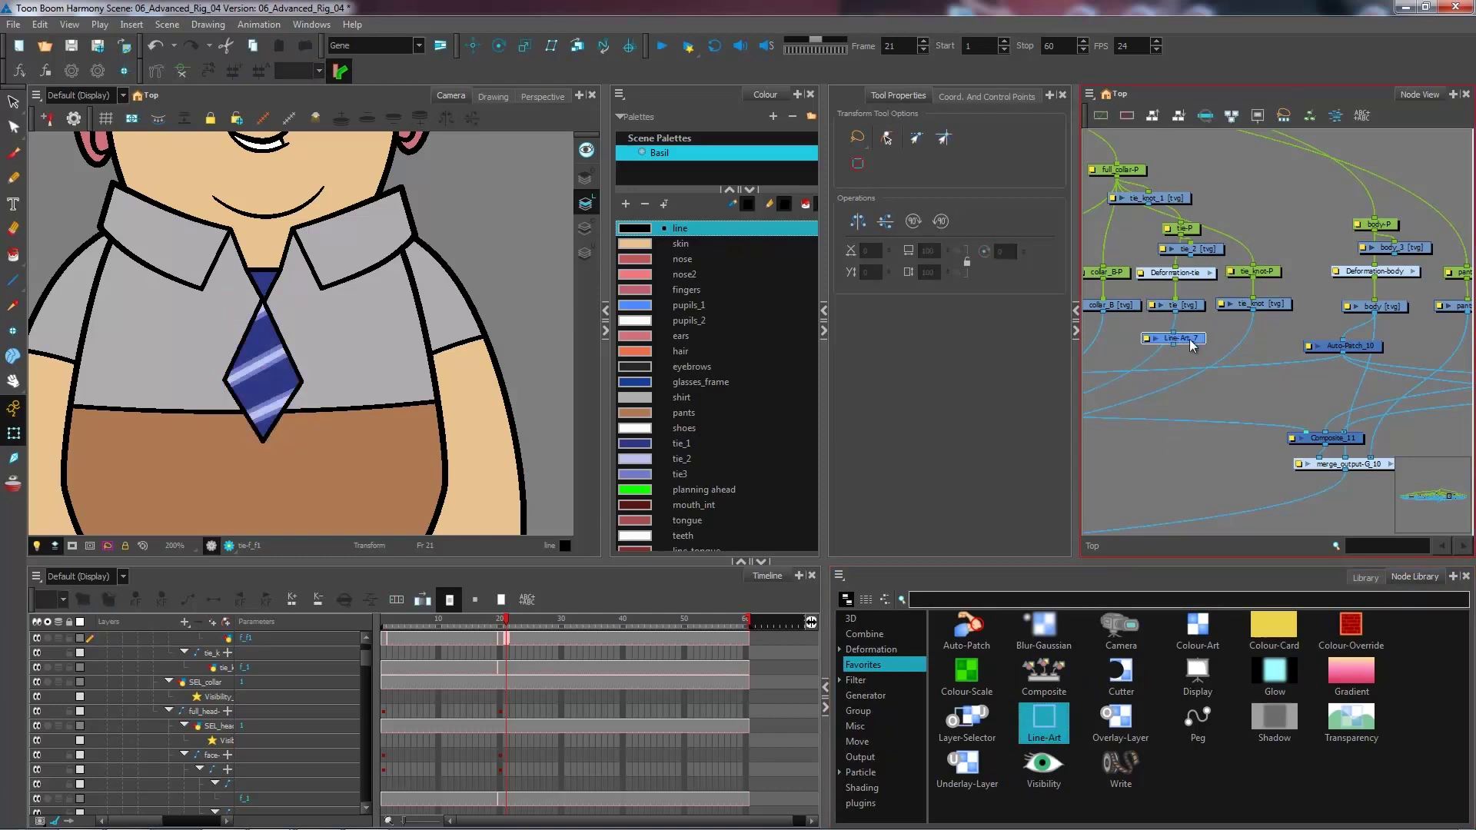
{"action": "left_click_drag", "start_coordinate": [1191, 345], "coordinate": [1246, 340]}
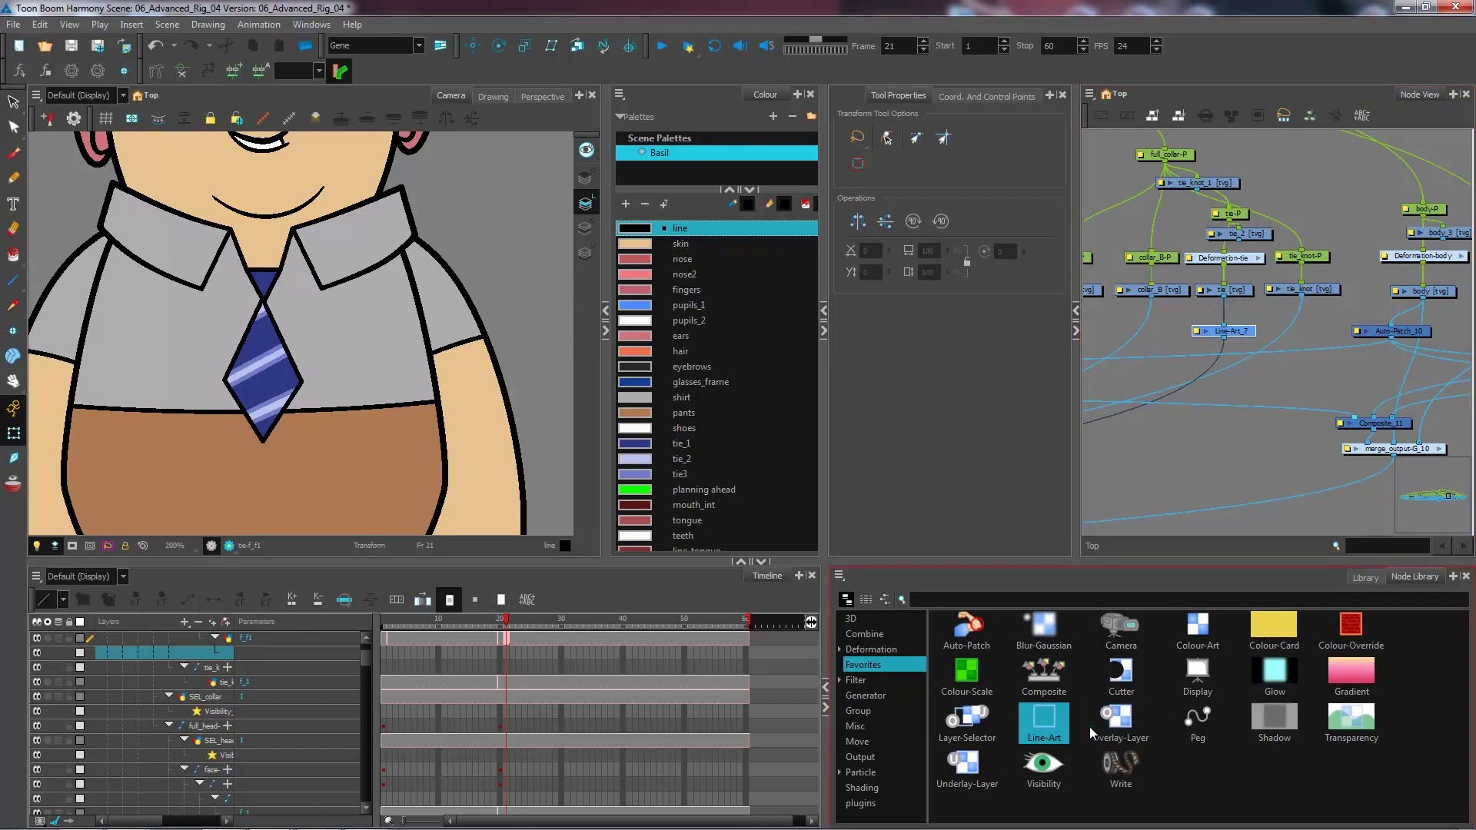
{"action": "left_click_drag", "start_coordinate": [1110, 727], "coordinate": [1156, 409]}
{"action": "left_click_drag", "start_coordinate": [1150, 331], "coordinate": [1175, 336]}
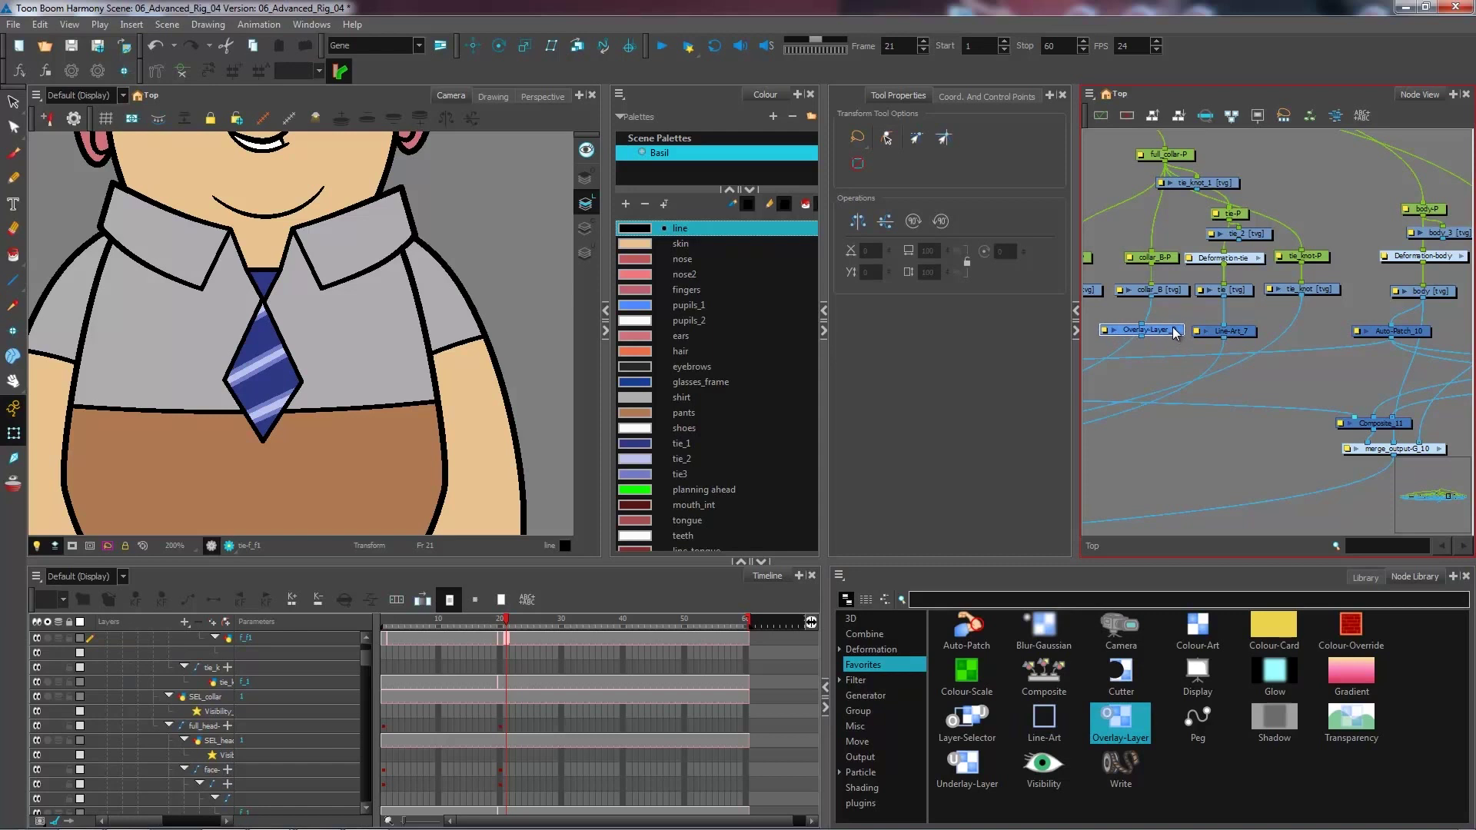
Wire the tie drawing into Overlay-Layer_9's Image port and reposition both new nodes.
{"action": "left_click_drag", "start_coordinate": [1146, 326], "coordinate": [1223, 301]}
{"action": "left_click_drag", "start_coordinate": [1206, 367], "coordinate": [1392, 338]}
{"action": "left_click", "coordinate": [1305, 312]}
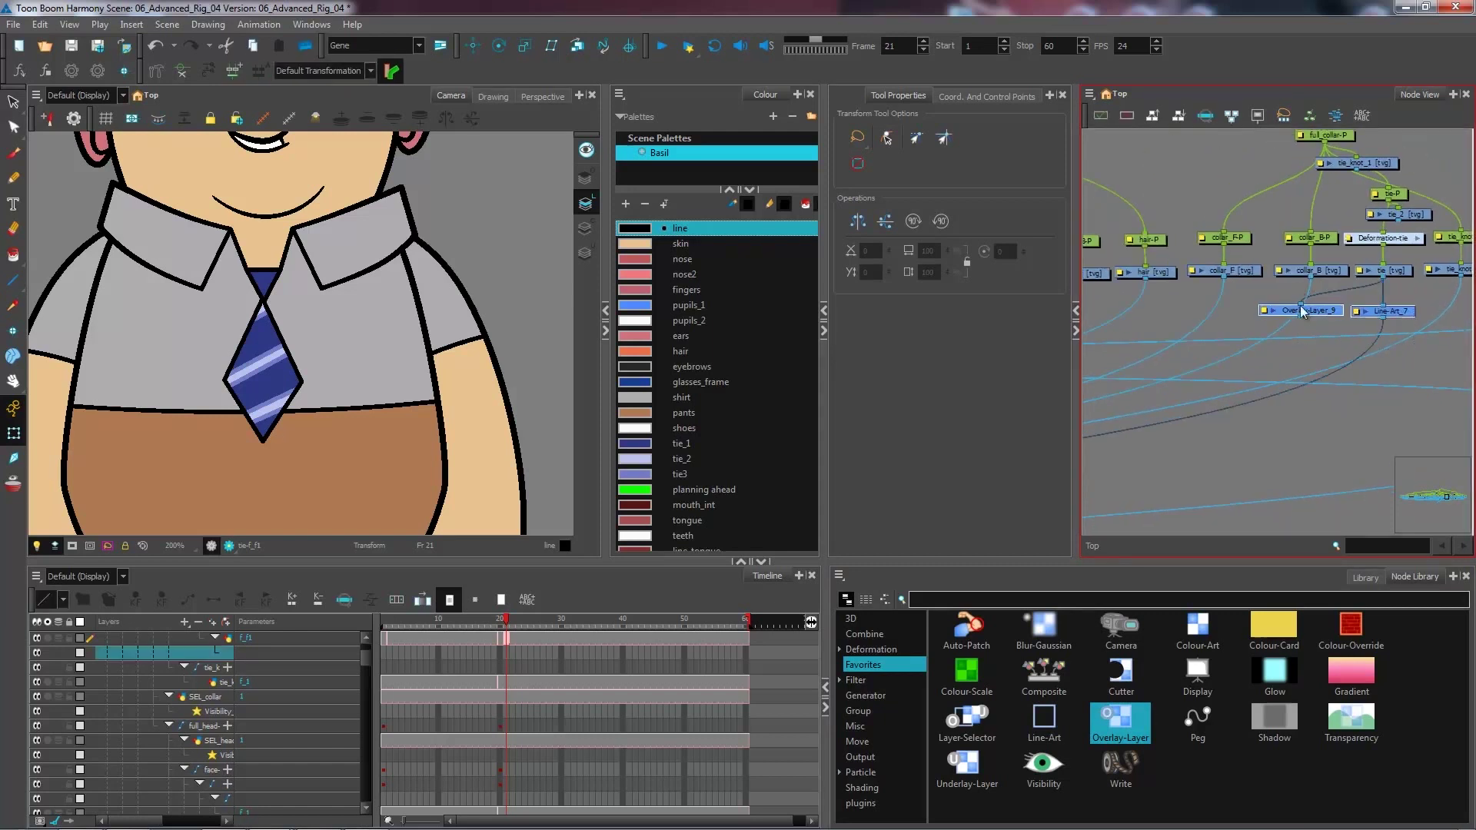
{"action": "left_click_drag", "start_coordinate": [1177, 418], "coordinate": [1289, 409]}
{"action": "left_click_drag", "start_coordinate": [1416, 309], "coordinate": [1214, 471]}
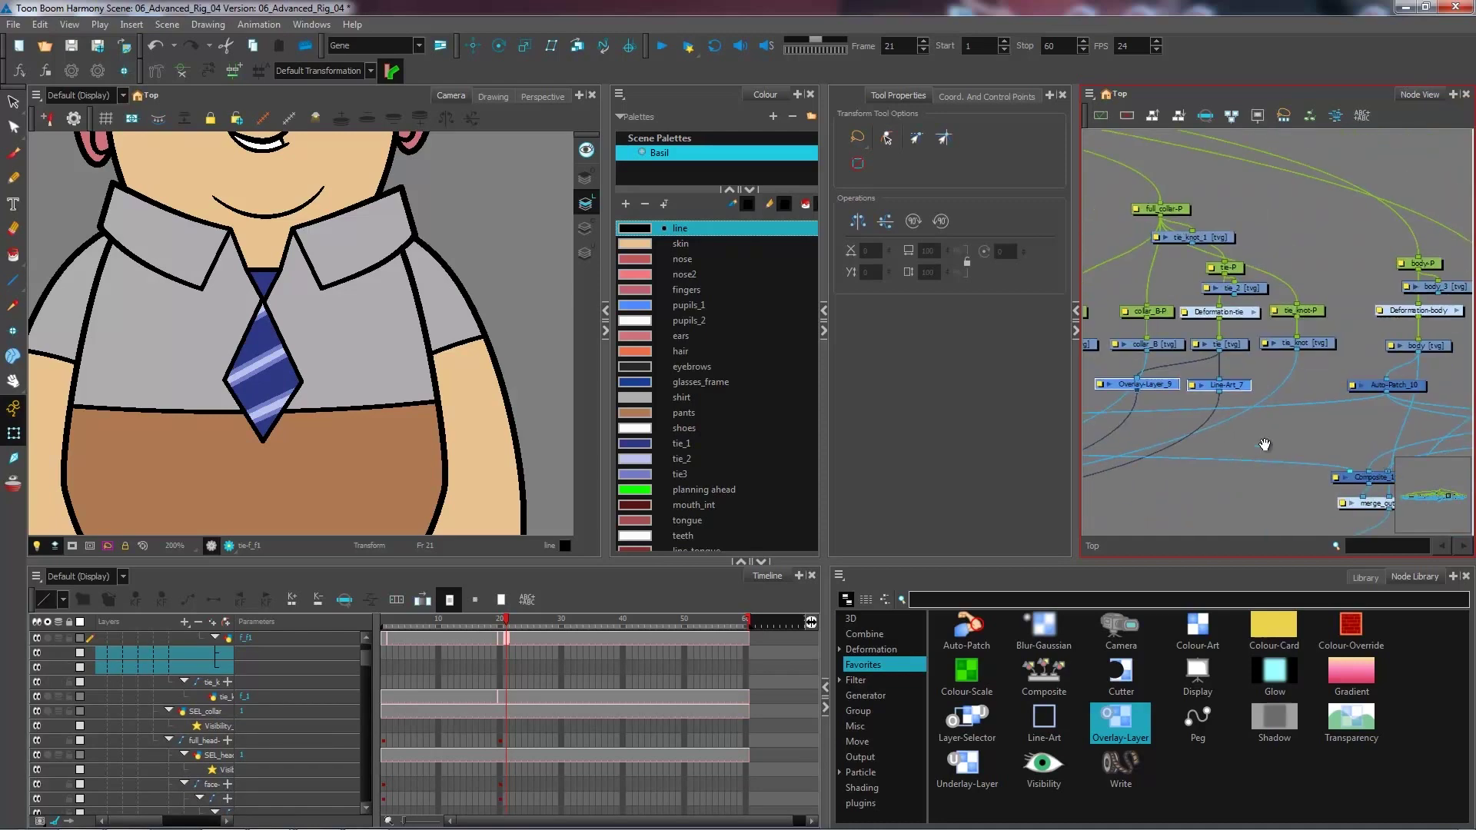
{"action": "left_click_drag", "start_coordinate": [1166, 393], "coordinate": [1215, 407]}
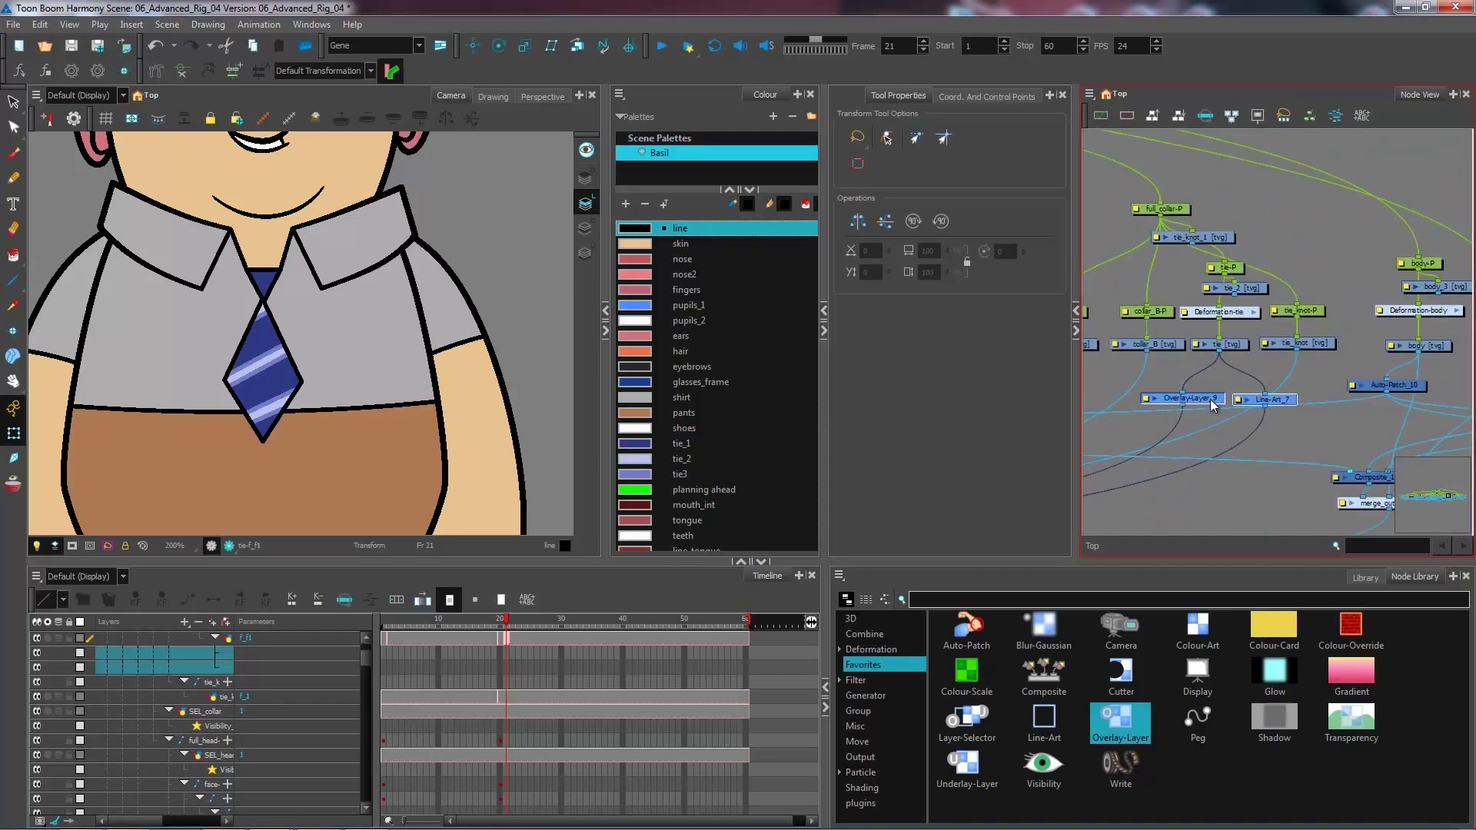
{"action": "left_click", "coordinate": [1329, 379]}
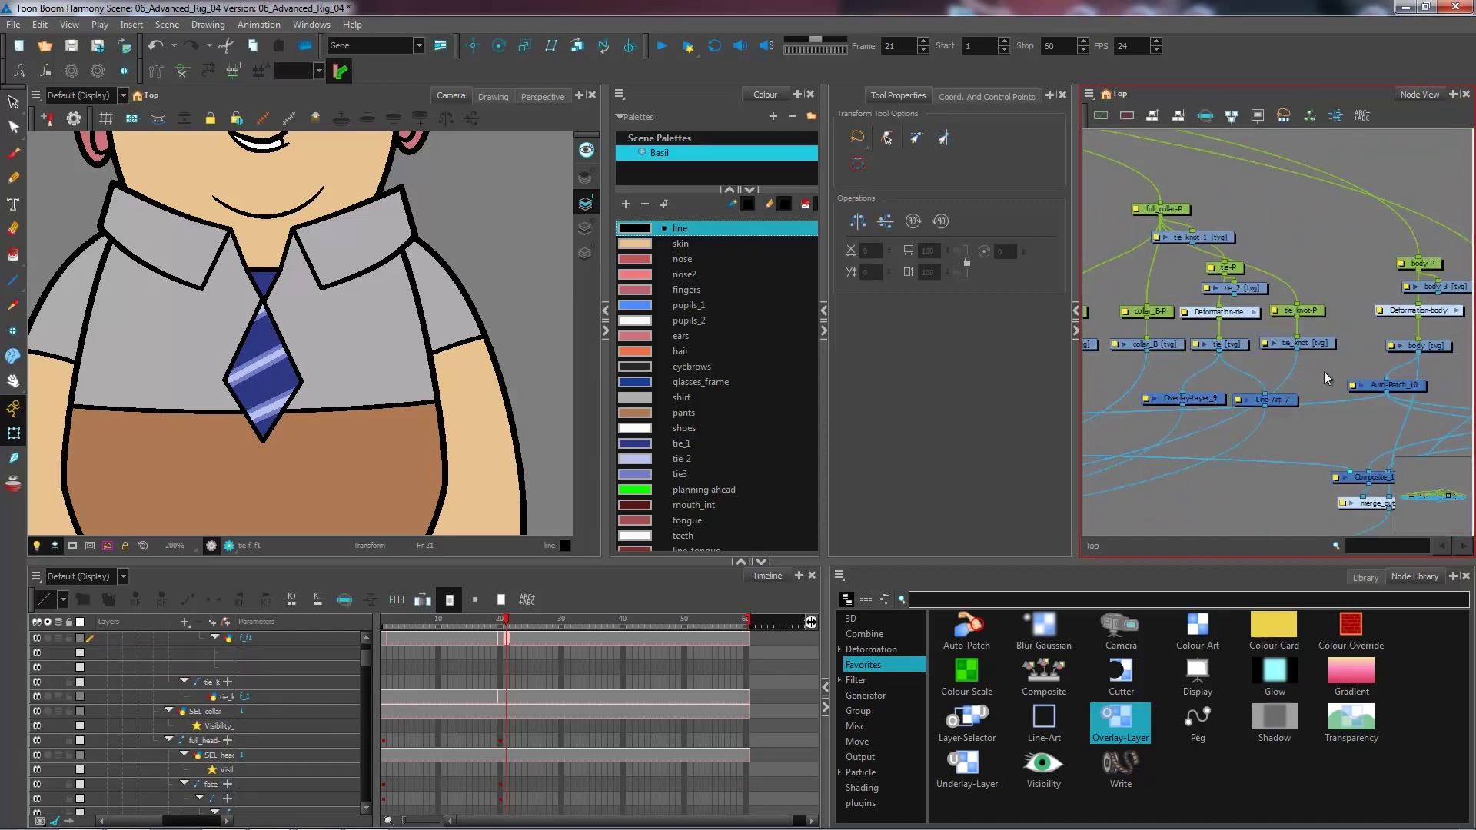
{"action": "left_click", "coordinate": [1239, 347]}
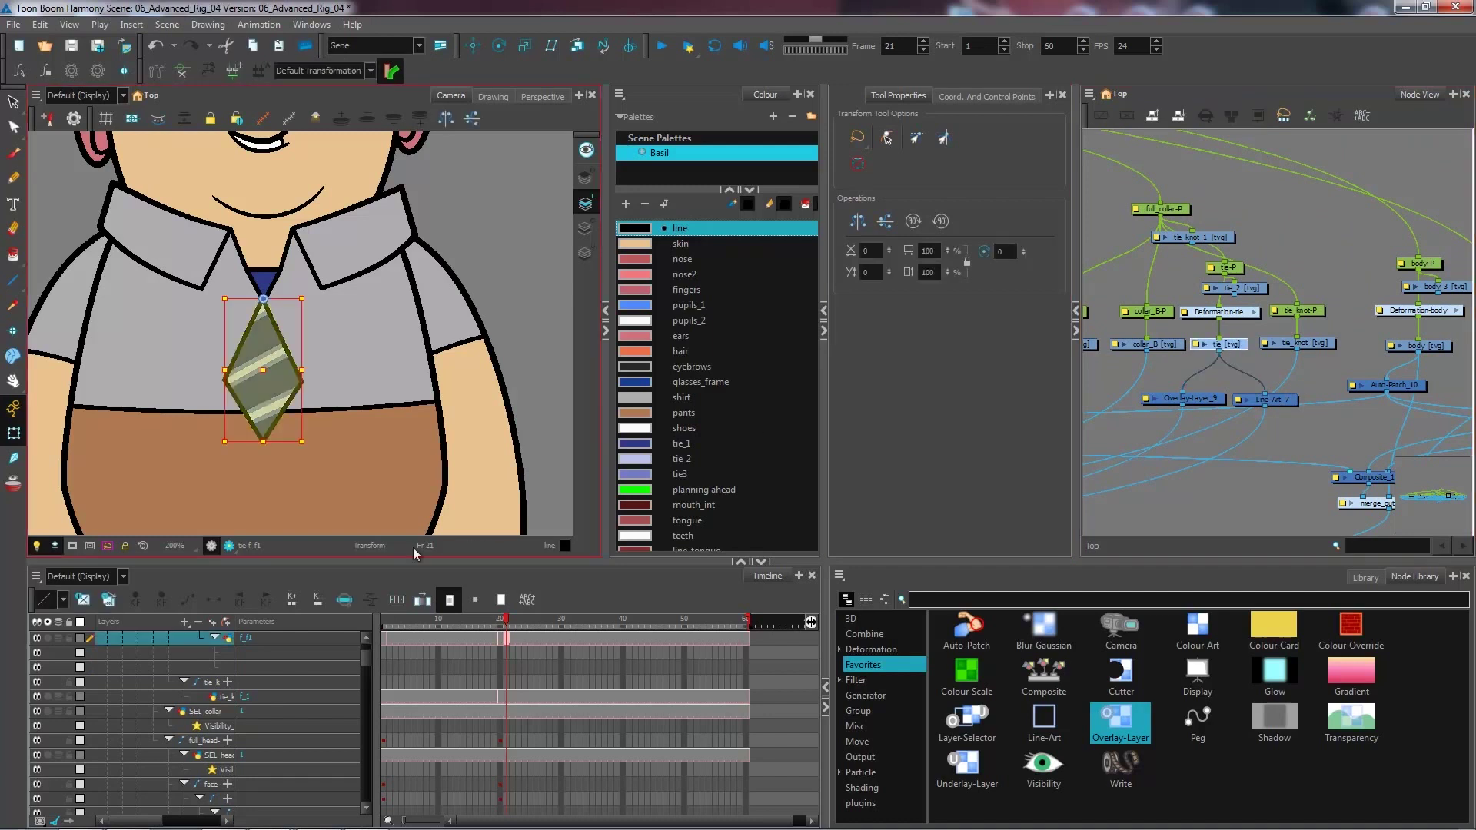
On frame 1, draw an F on the tie with the brush shrunk to about 5.9.
{"action": "left_click", "coordinate": [385, 631]}
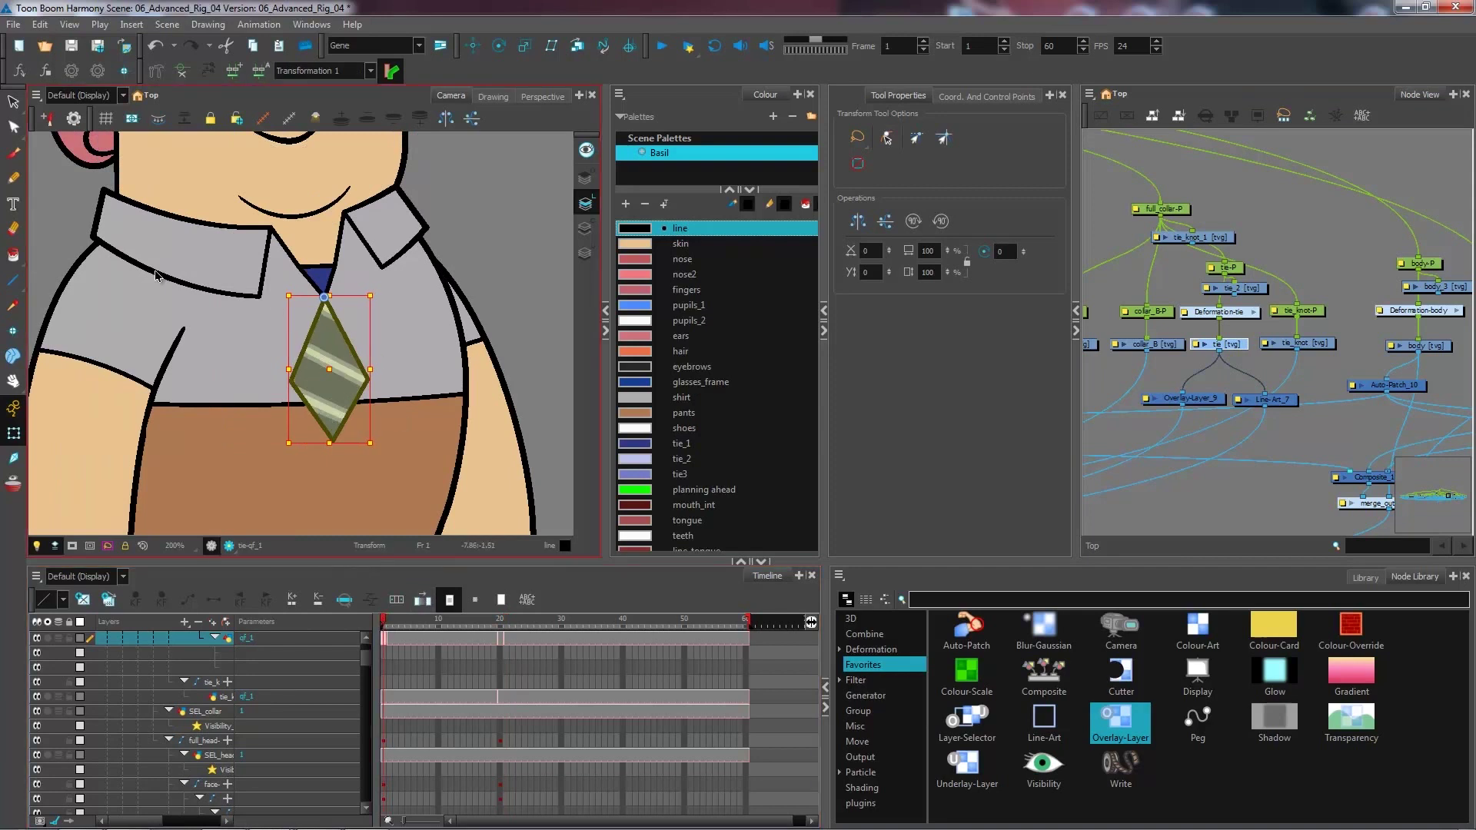
{"action": "left_click", "coordinate": [13, 152]}
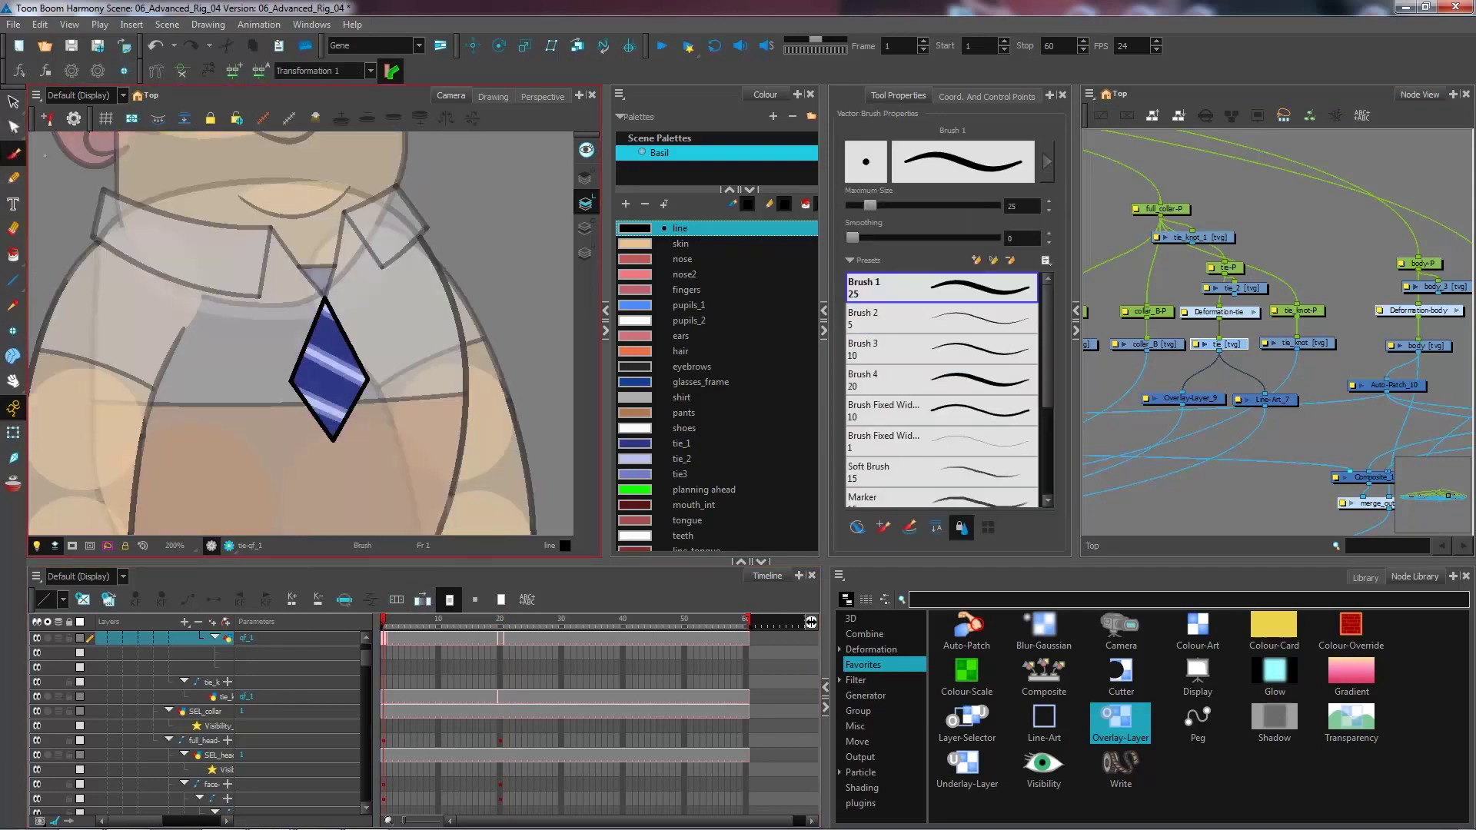
{"action": "left_click", "coordinate": [586, 181]}
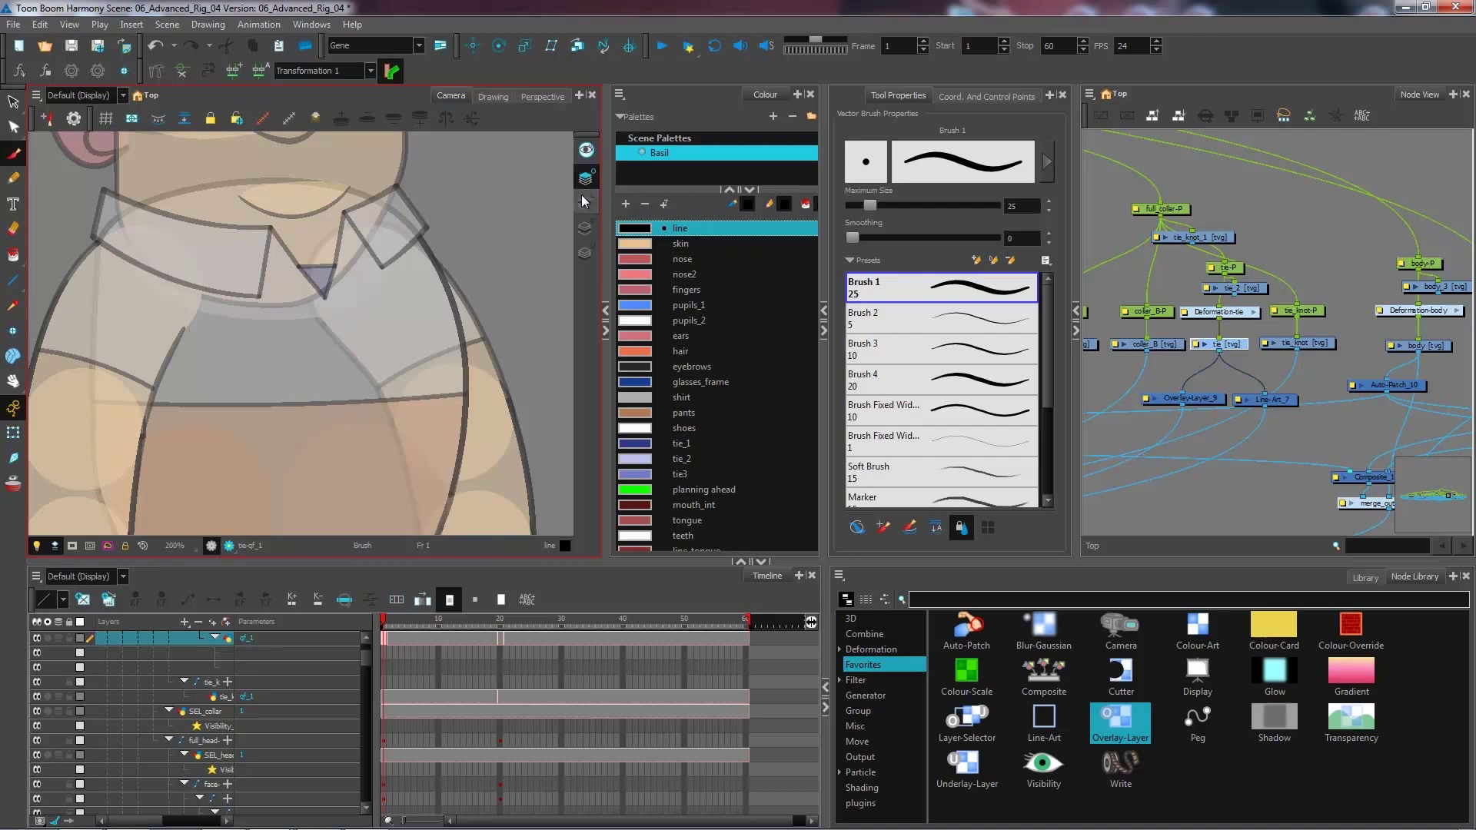
{"action": "left_click", "coordinate": [586, 154]}
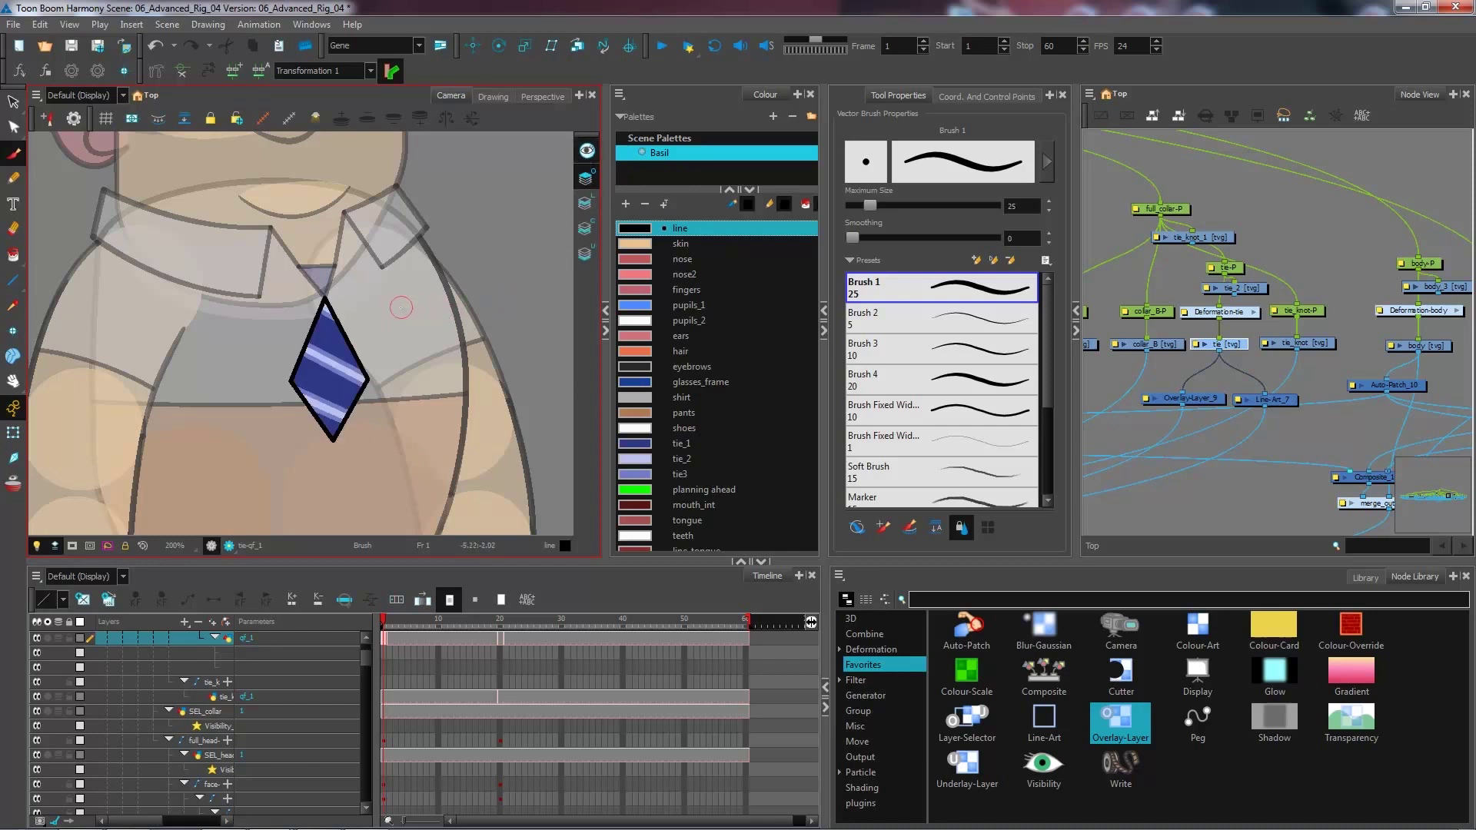
{"action": "key", "text": "o"}
{"action": "left_click_drag", "start_coordinate": [387, 307], "coordinate": [318, 292]}
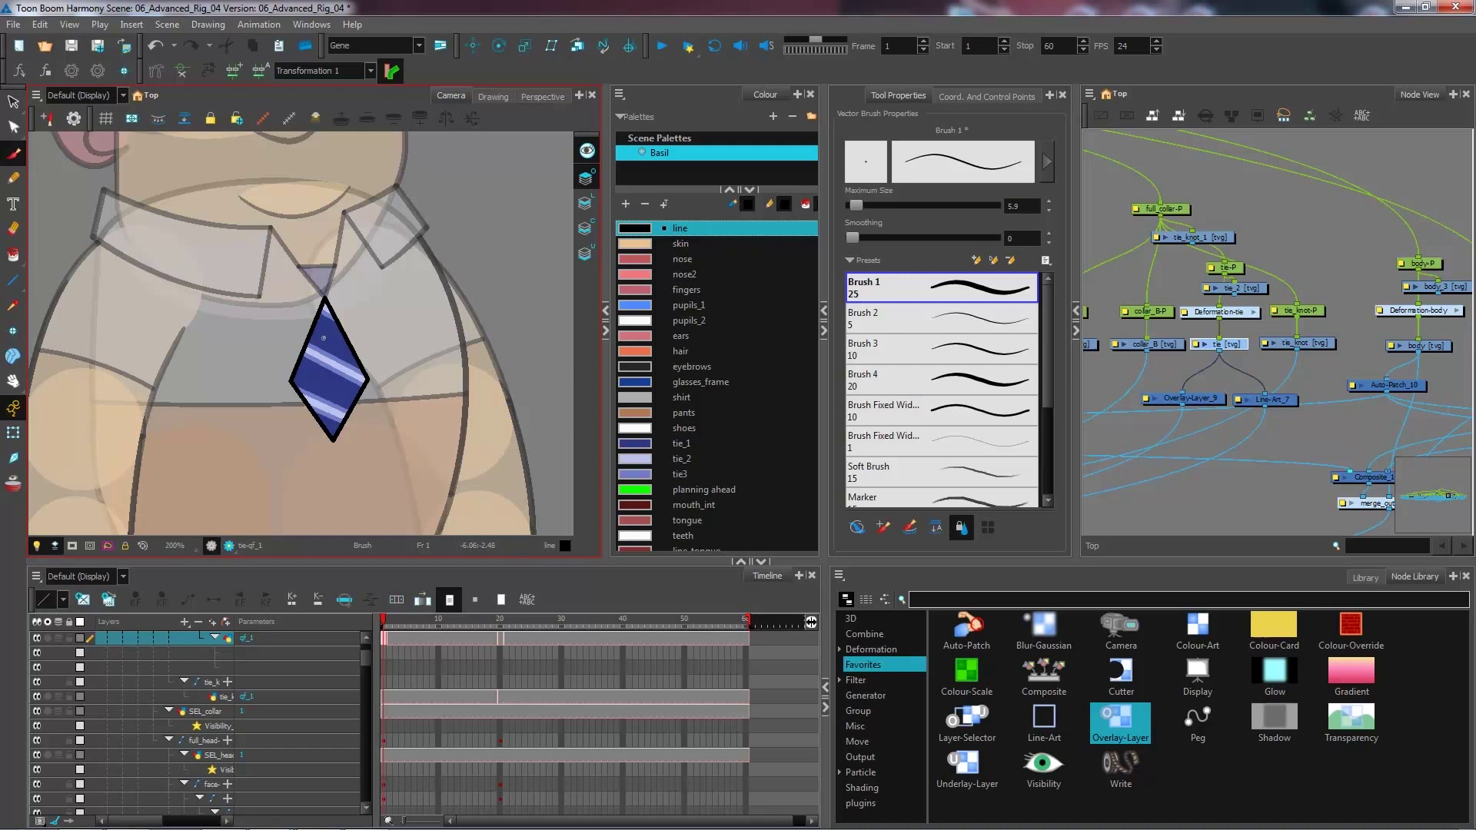
{"action": "scroll", "coordinate": [323, 334], "scroll_direction": "up", "scroll_amount": 2}
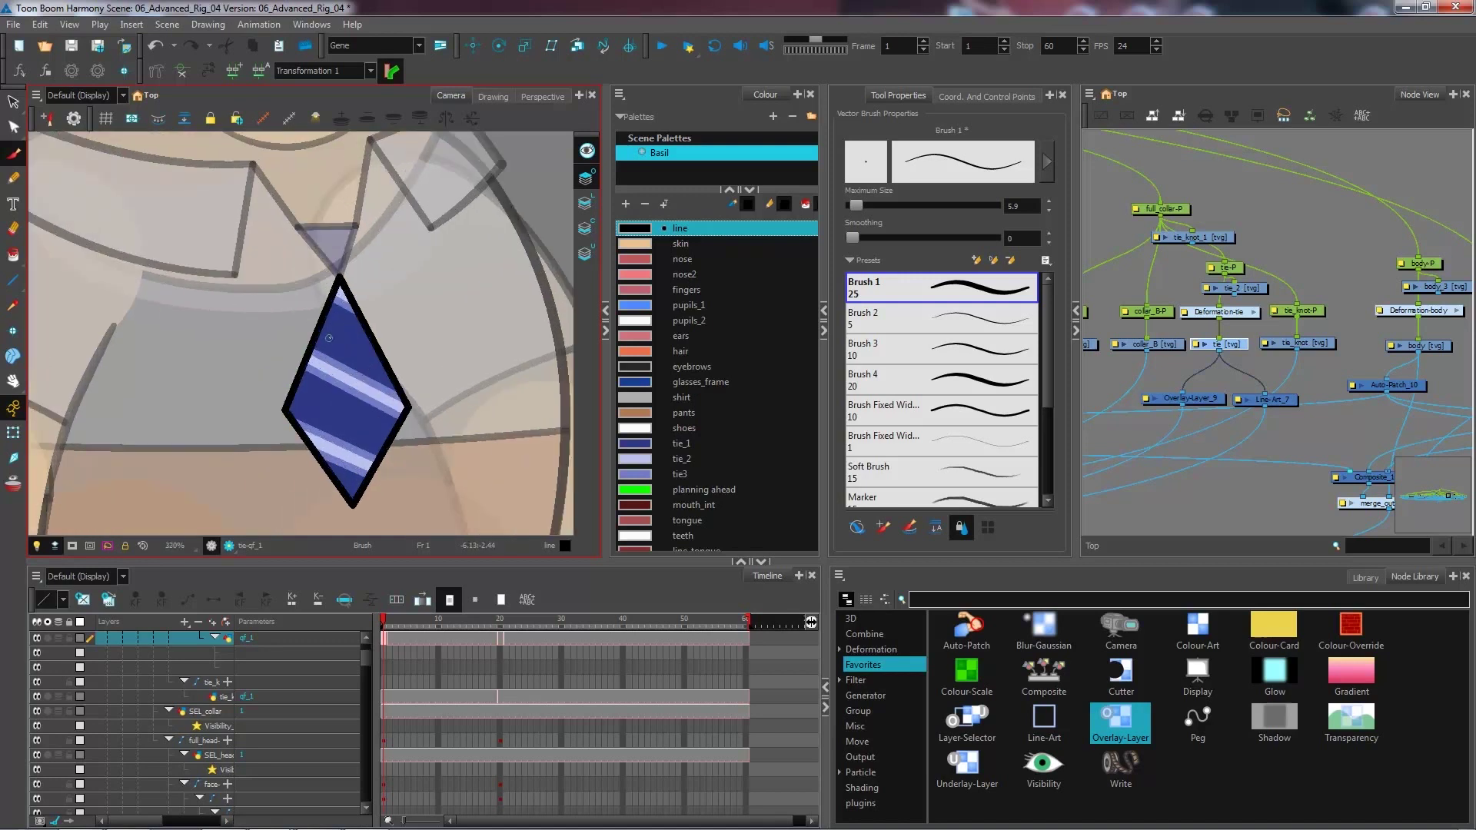
{"action": "left_click_drag", "start_coordinate": [335, 328], "coordinate": [335, 366]}
Colour the F strokes pink with nose2 and nudge the F slightly left.
{"action": "left_click", "coordinate": [13, 101]}
{"action": "mouse_move", "coordinate": [427, 336]}
{"action": "left_mouse_down"}
{"action": "mouse_move", "coordinate": [294, 302]}
{"action": "mouse_move", "coordinate": [396, 382]}
{"action": "left_mouse_up"}
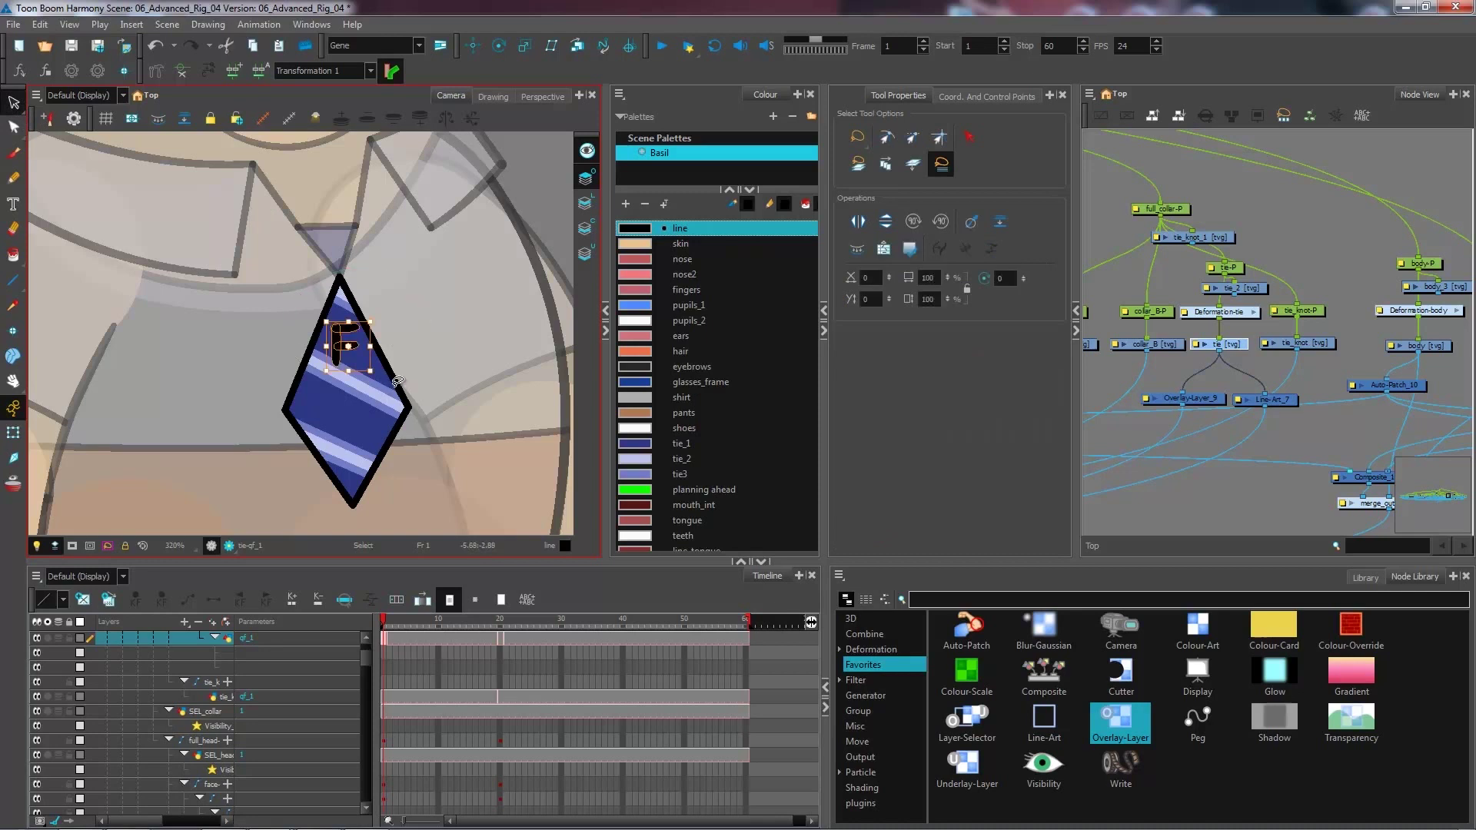
{"action": "left_click", "coordinate": [637, 275]}
{"action": "left_click", "coordinate": [484, 354]}
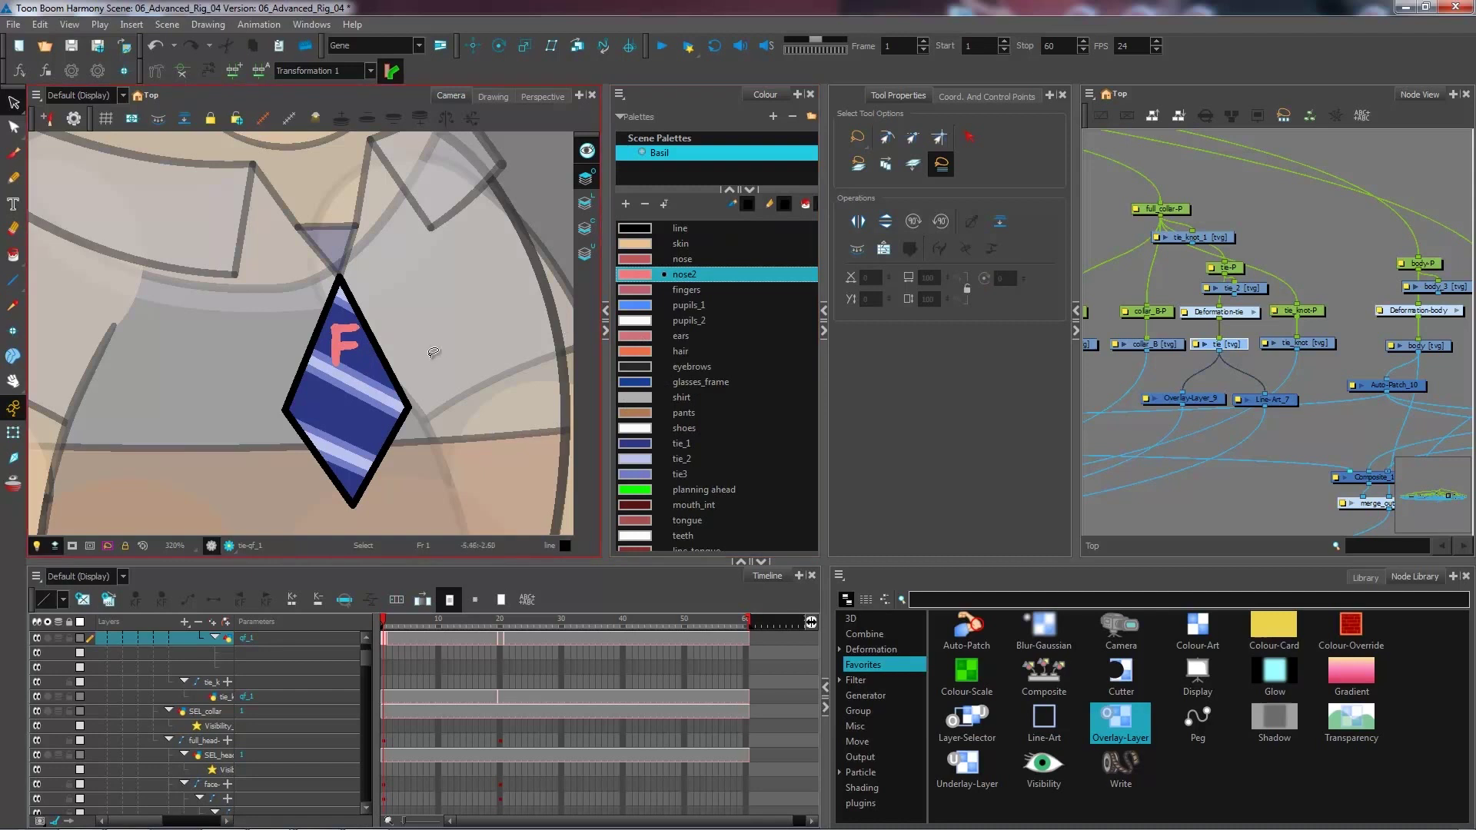
{"action": "mouse_move", "coordinate": [436, 352]}
{"action": "left_mouse_down"}
{"action": "mouse_move", "coordinate": [279, 362]}
{"action": "mouse_move", "coordinate": [381, 387]}
{"action": "left_mouse_up"}
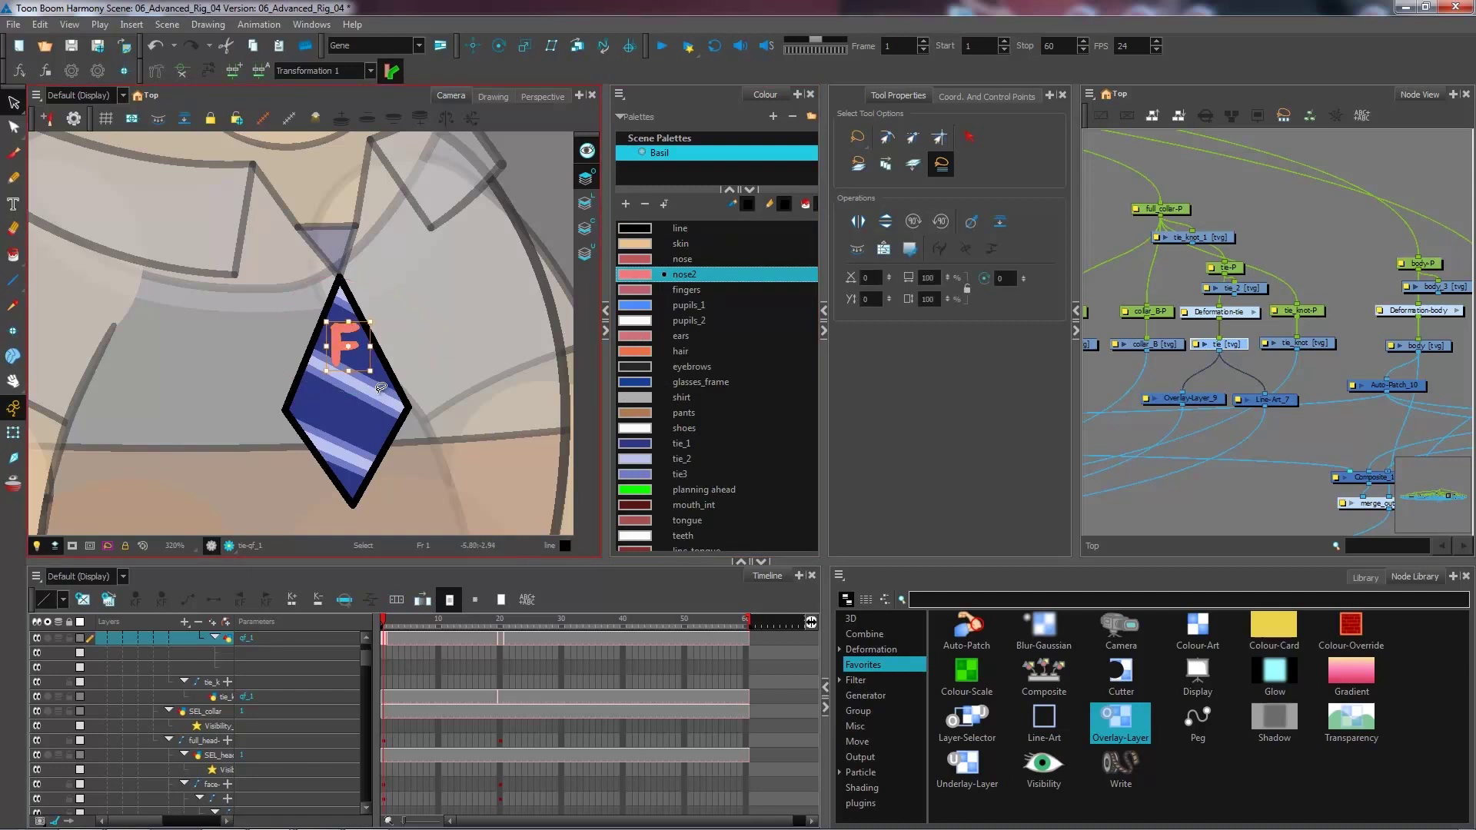
{"action": "key", "text": "Left"}
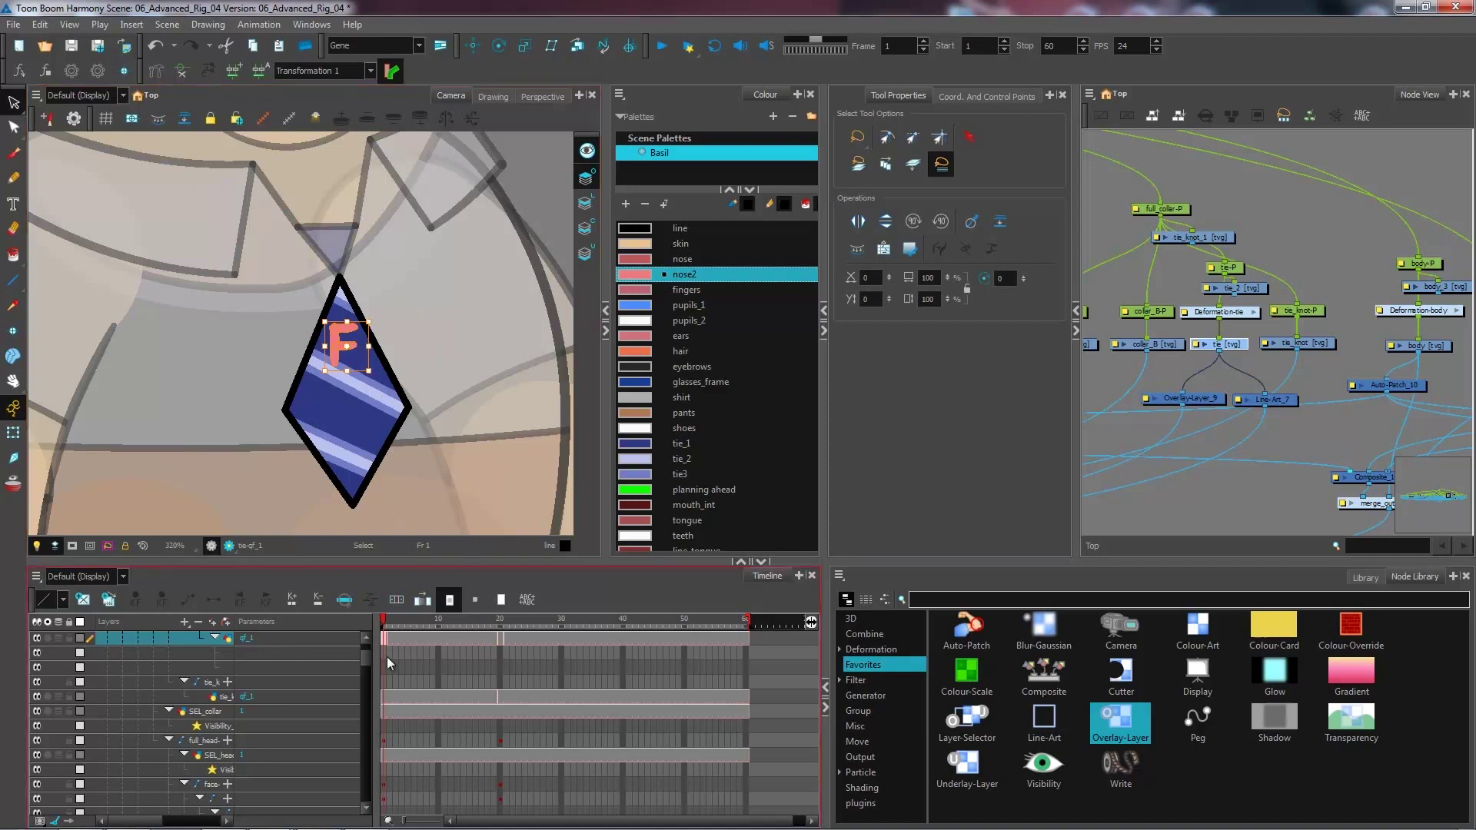
{"action": "left_click", "coordinate": [1354, 580]}
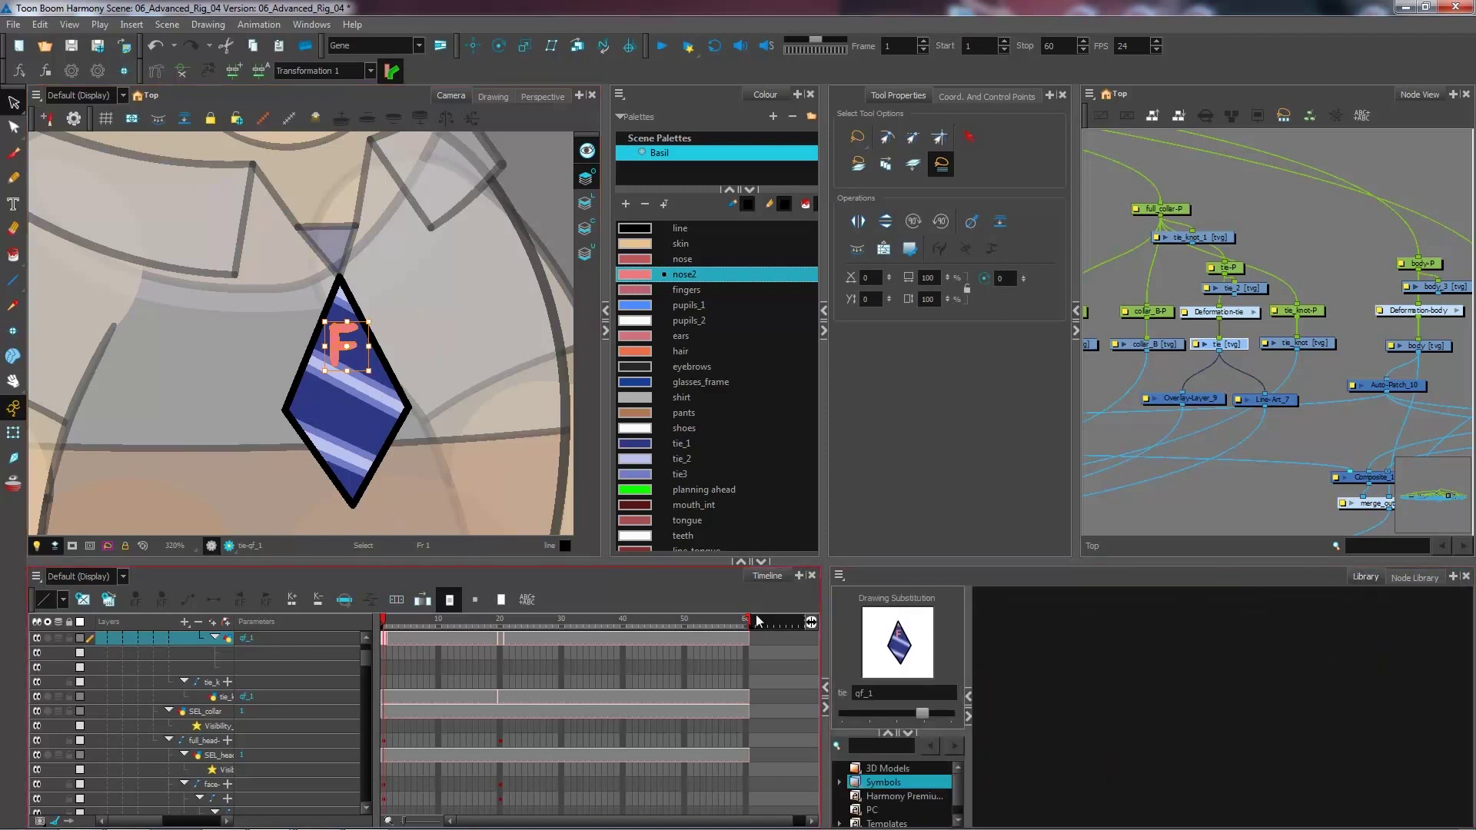
Paste the F onto the frame 2 tie, mirror it horizontally and nudge it left.
{"action": "left_click", "coordinate": [389, 639]}
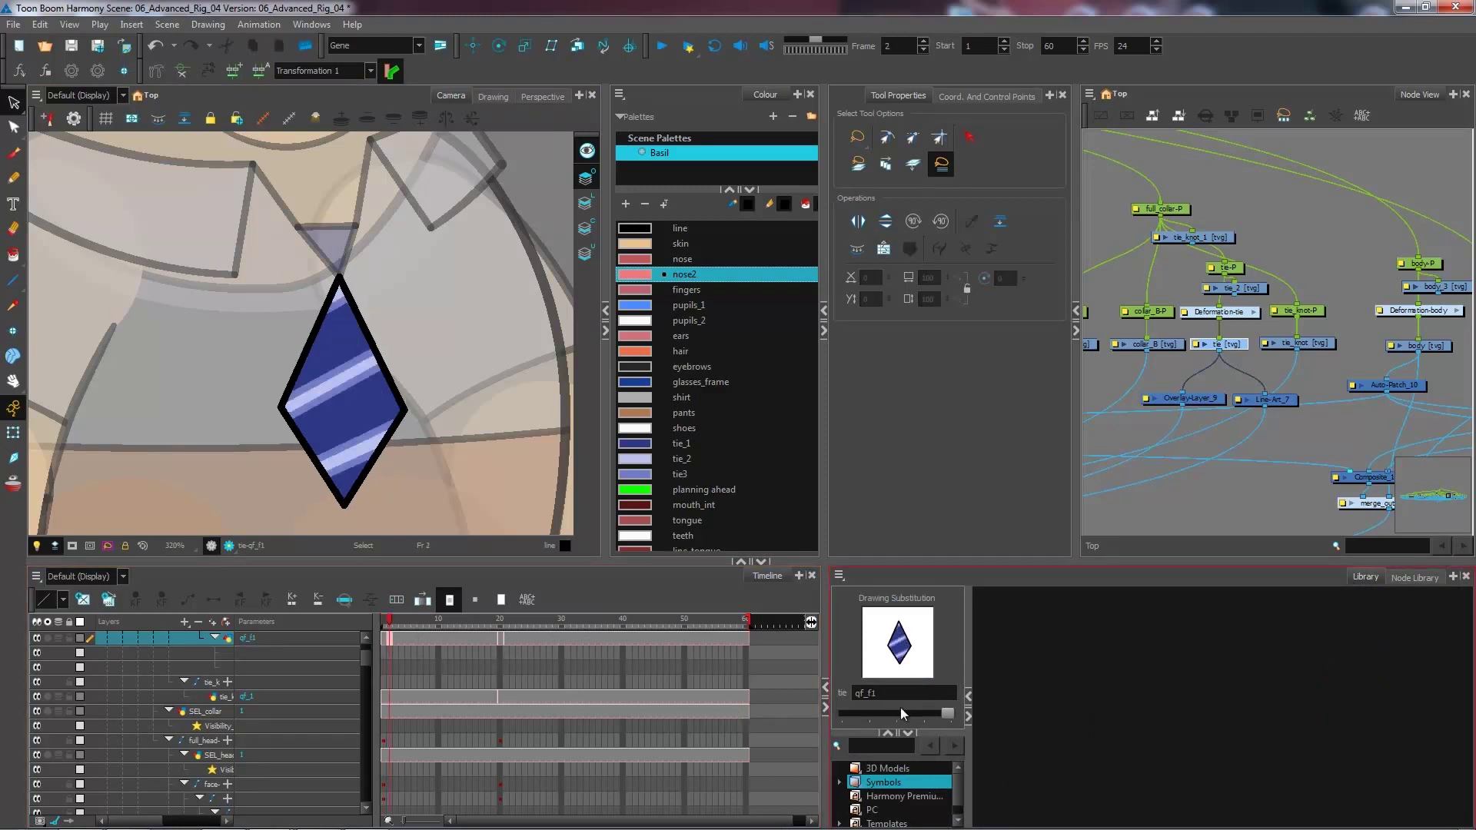
{"action": "key", "text": "ctrl+v"}
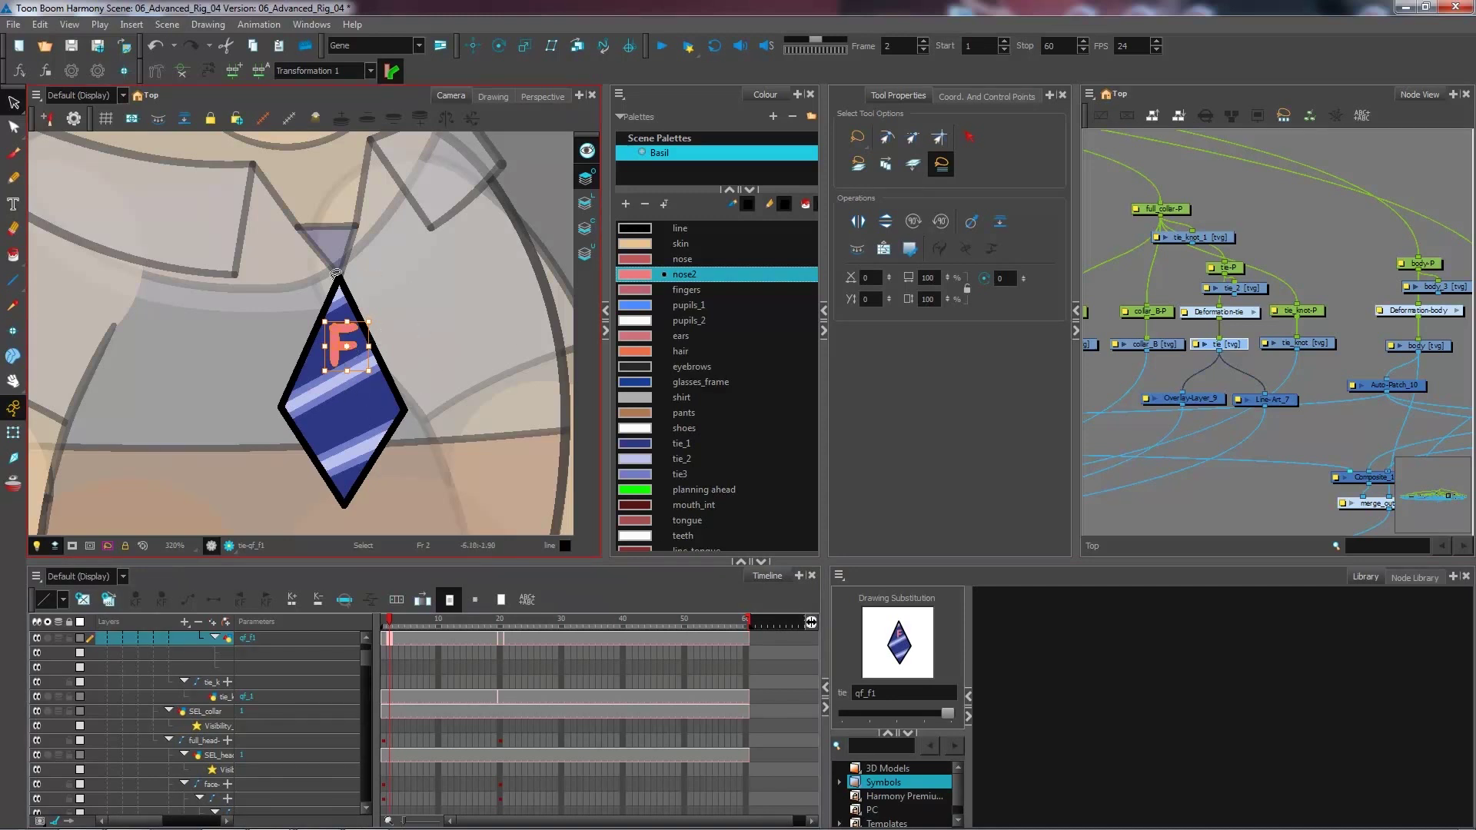
{"action": "left_click", "coordinate": [858, 221]}
{"action": "key", "text": "Left"}
{"action": "key", "text": "Left"}
{"action": "key", "text": "Left"}
{"action": "key", "text": "Left"}
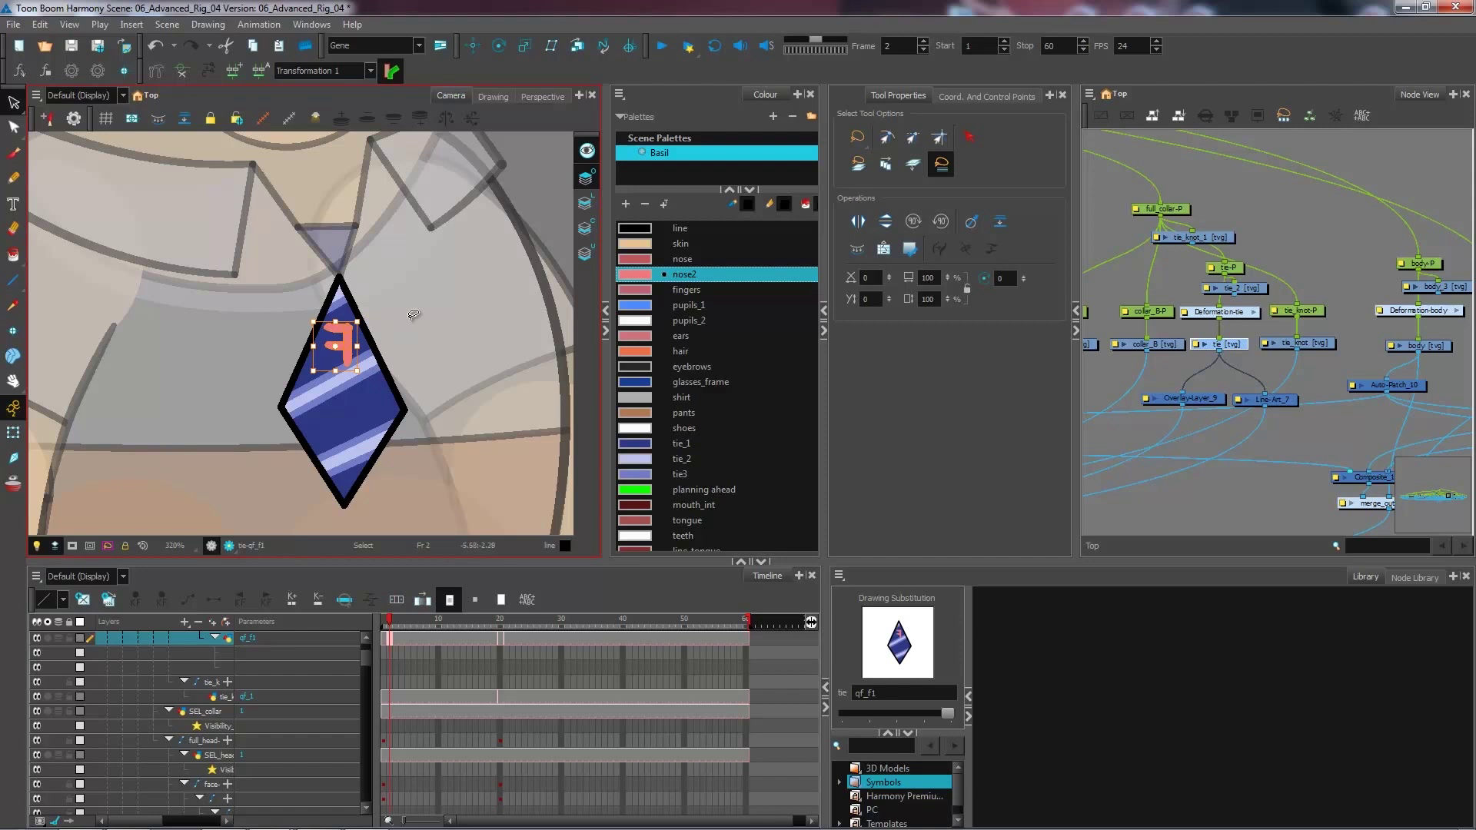
Paste the F onto the frame 20 tie and nudge it into place.
{"action": "left_click", "coordinate": [501, 638]}
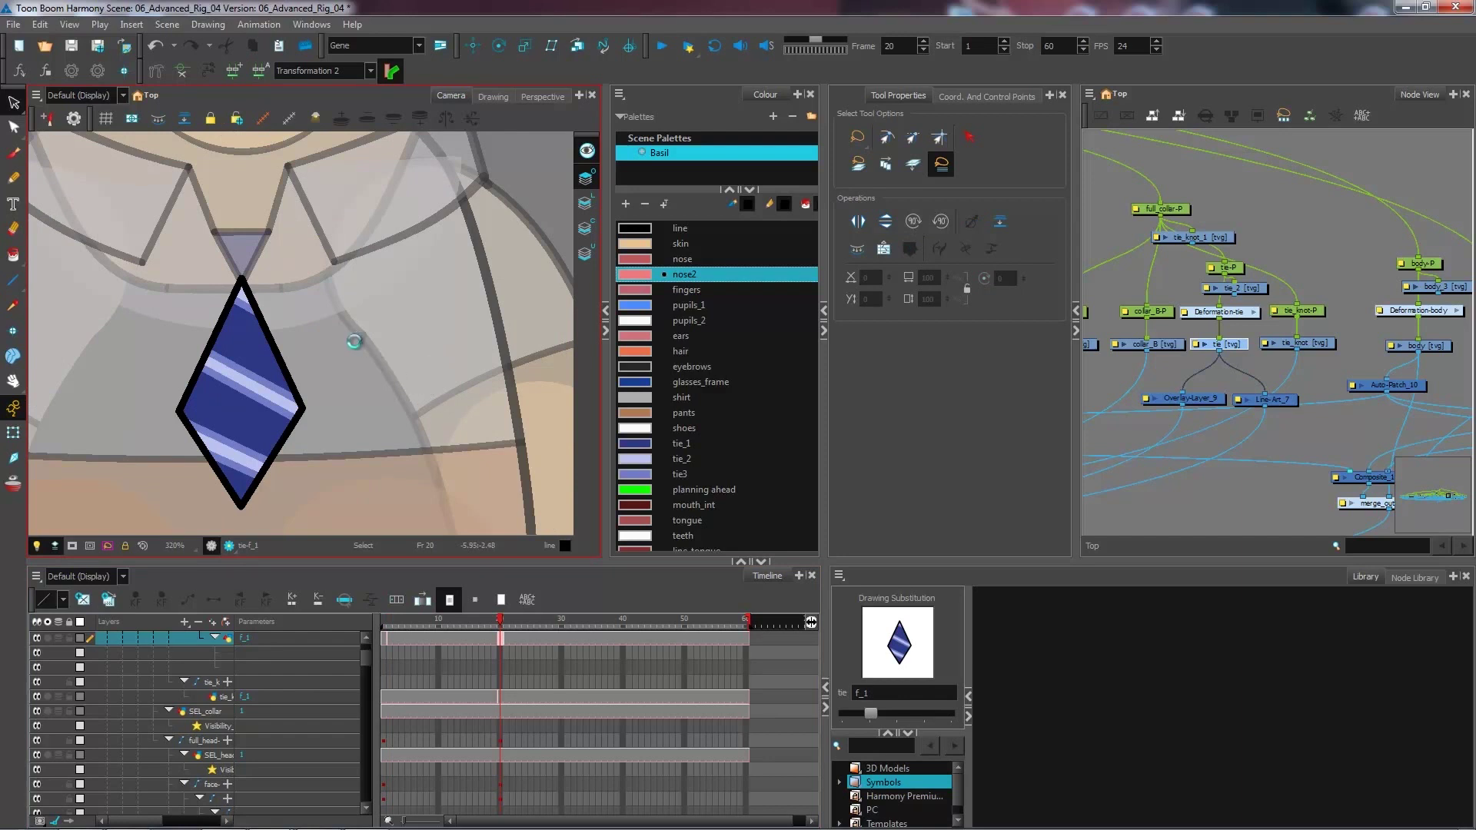
{"action": "key", "text": "ctrl+v"}
{"action": "key", "text": "Left"}
{"action": "key", "text": "Left"}
{"action": "key", "text": "Left"}
{"action": "key", "text": "Left"}
{"action": "key", "text": "Left"}
{"action": "key", "text": "Left"}
{"action": "key", "text": "Left"}
{"action": "key", "text": "Left"}
{"action": "key", "text": "Left"}
{"action": "key", "text": "Left"}
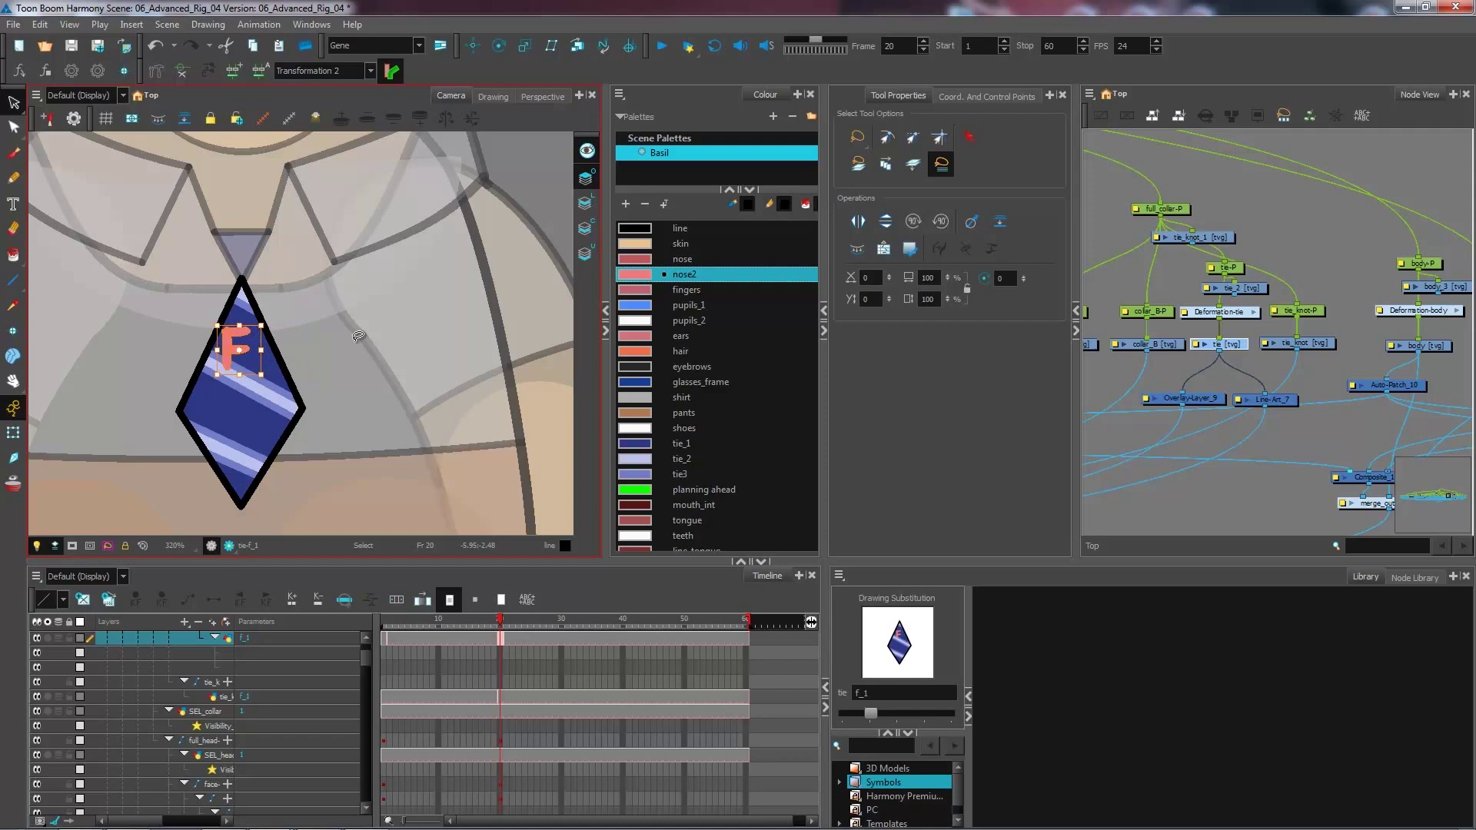
{"action": "key", "text": "Up"}
{"action": "key", "text": "Right"}
{"action": "key", "text": "Right"}
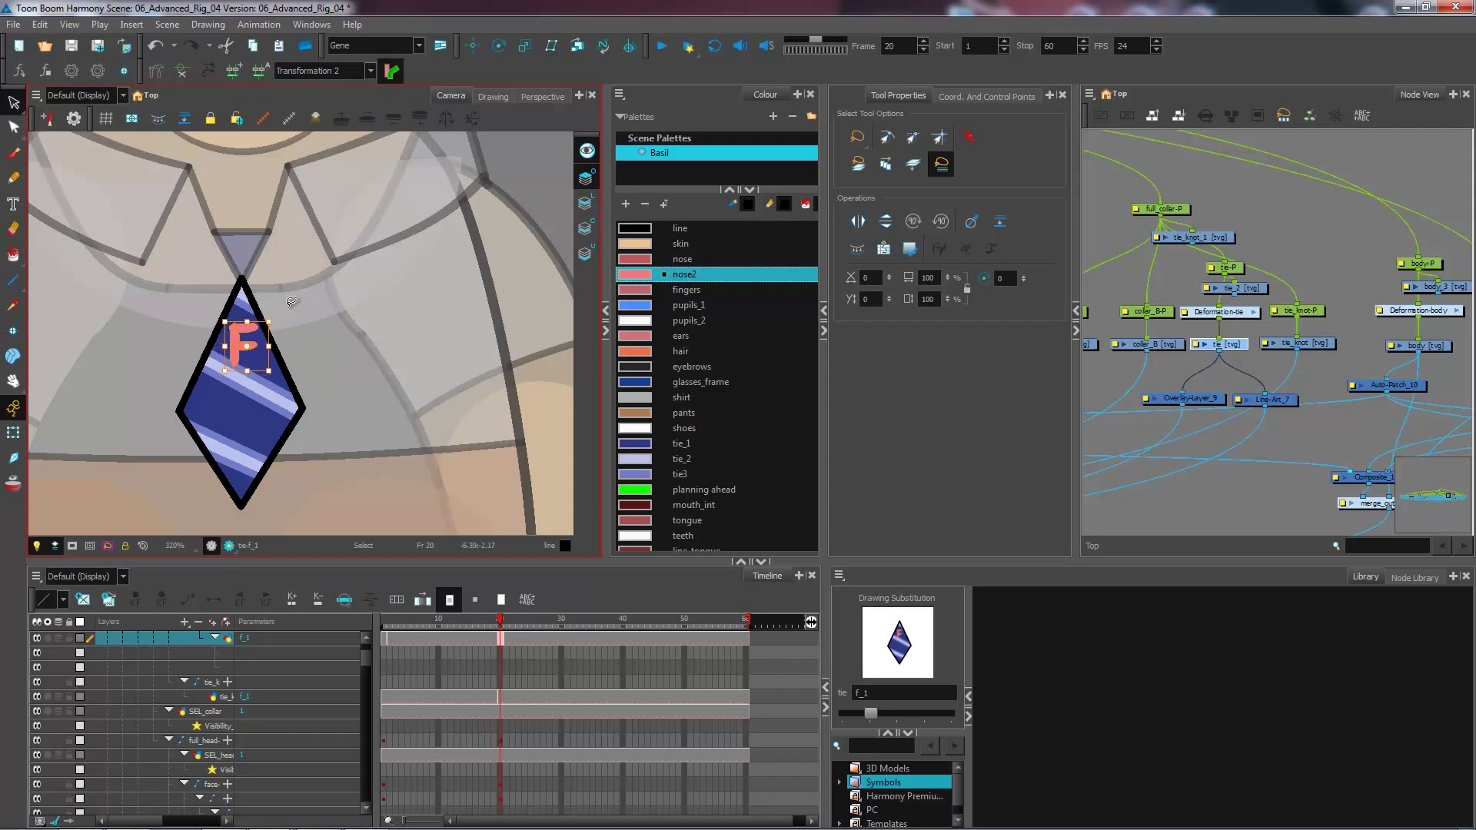
Paste the F onto the frame 21 tie and flip it horizontally.
{"action": "key", "text": "period"}
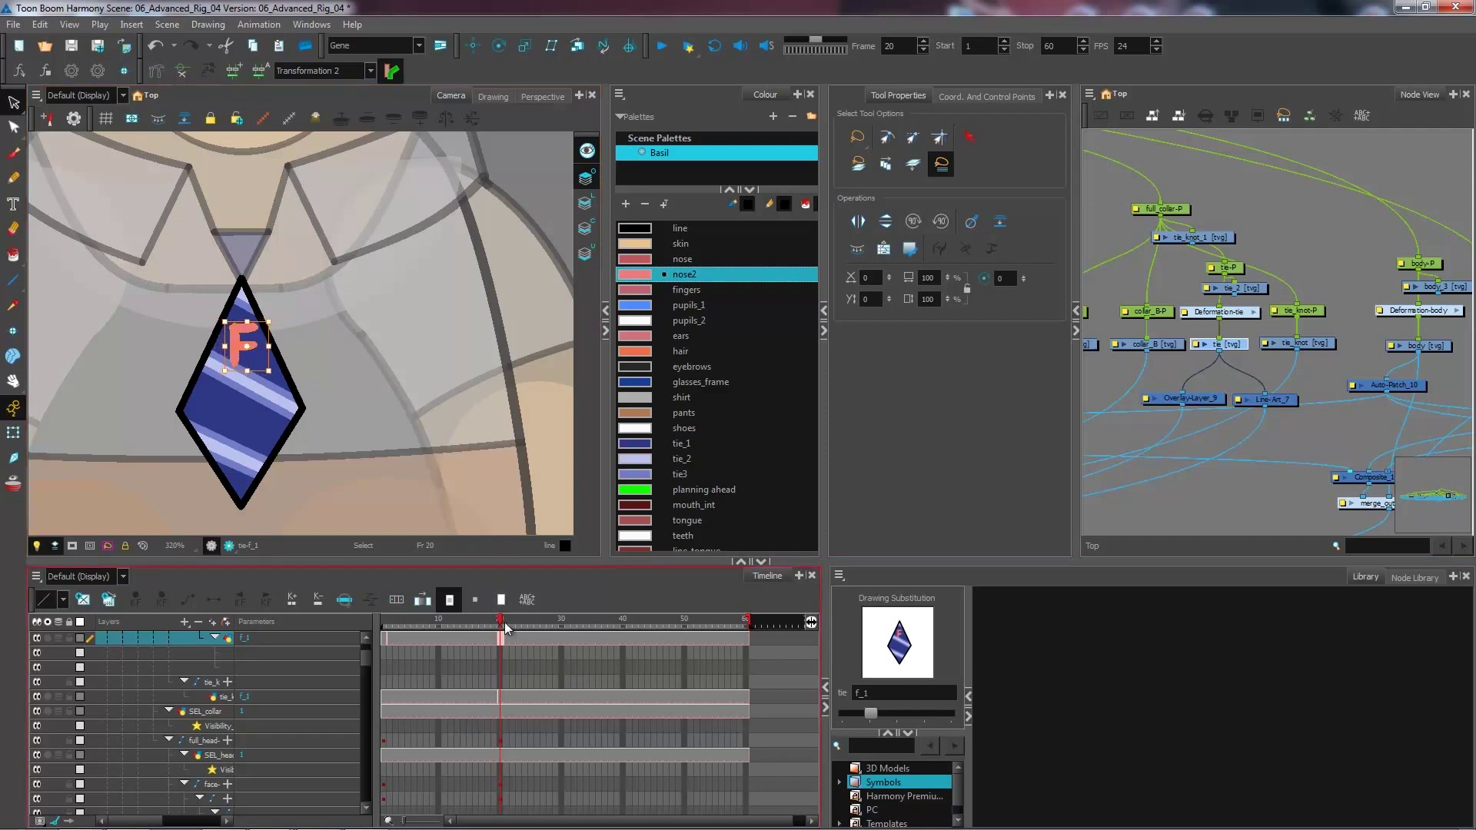
{"action": "key", "text": "ctrl+v"}
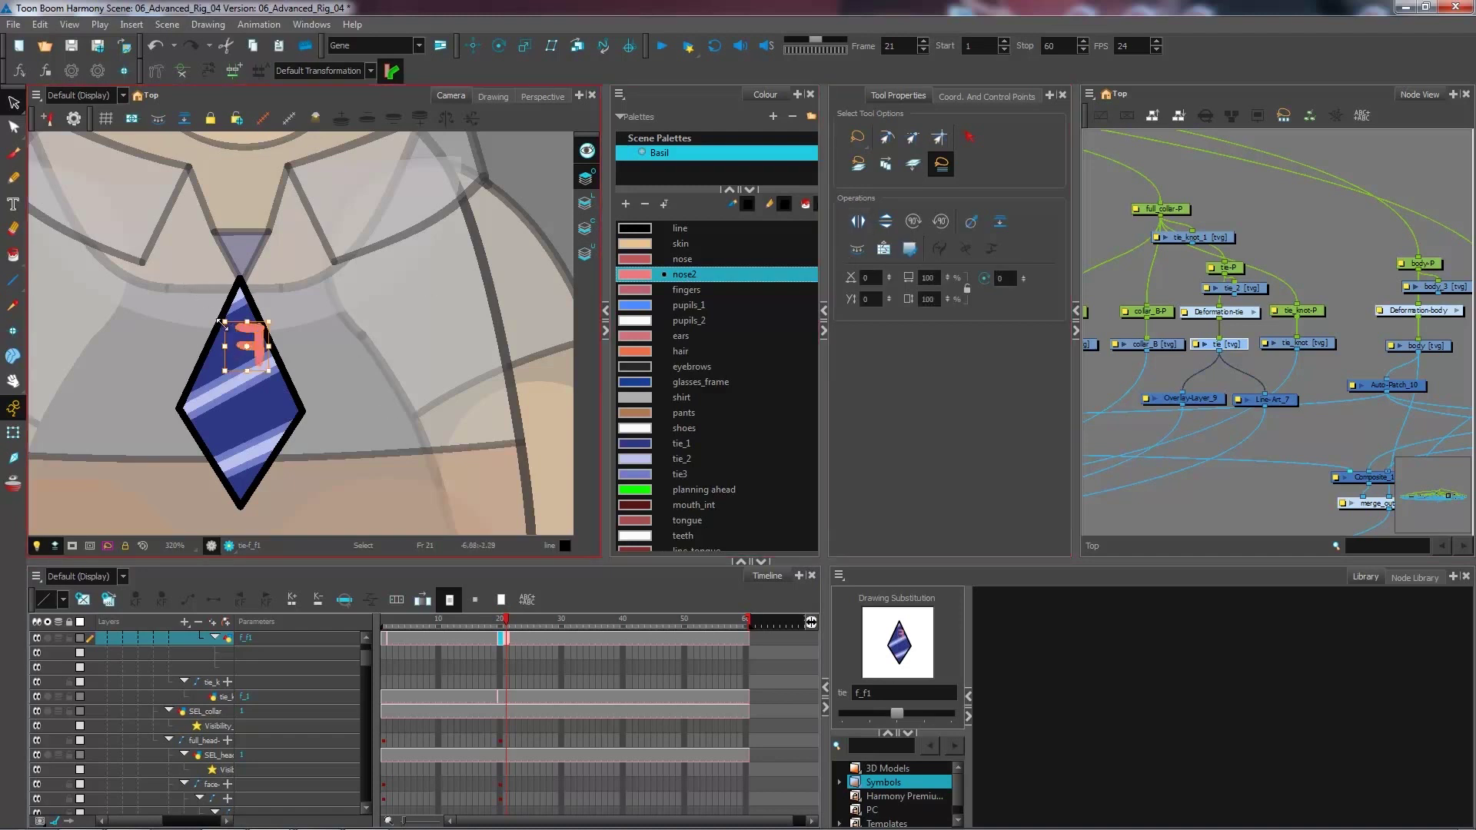
{"action": "key", "text": "4"}
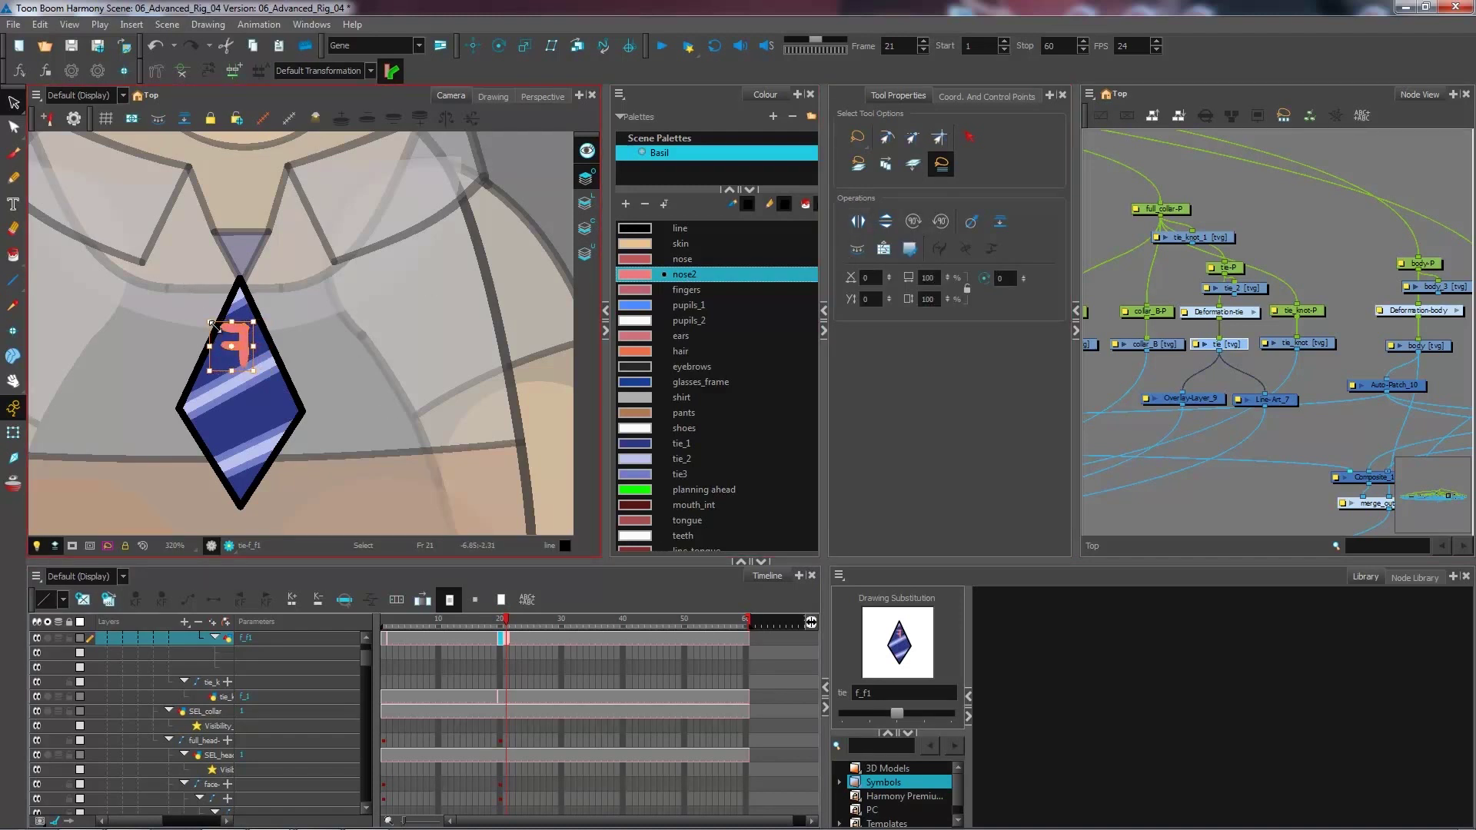
{"action": "key", "text": "4"}
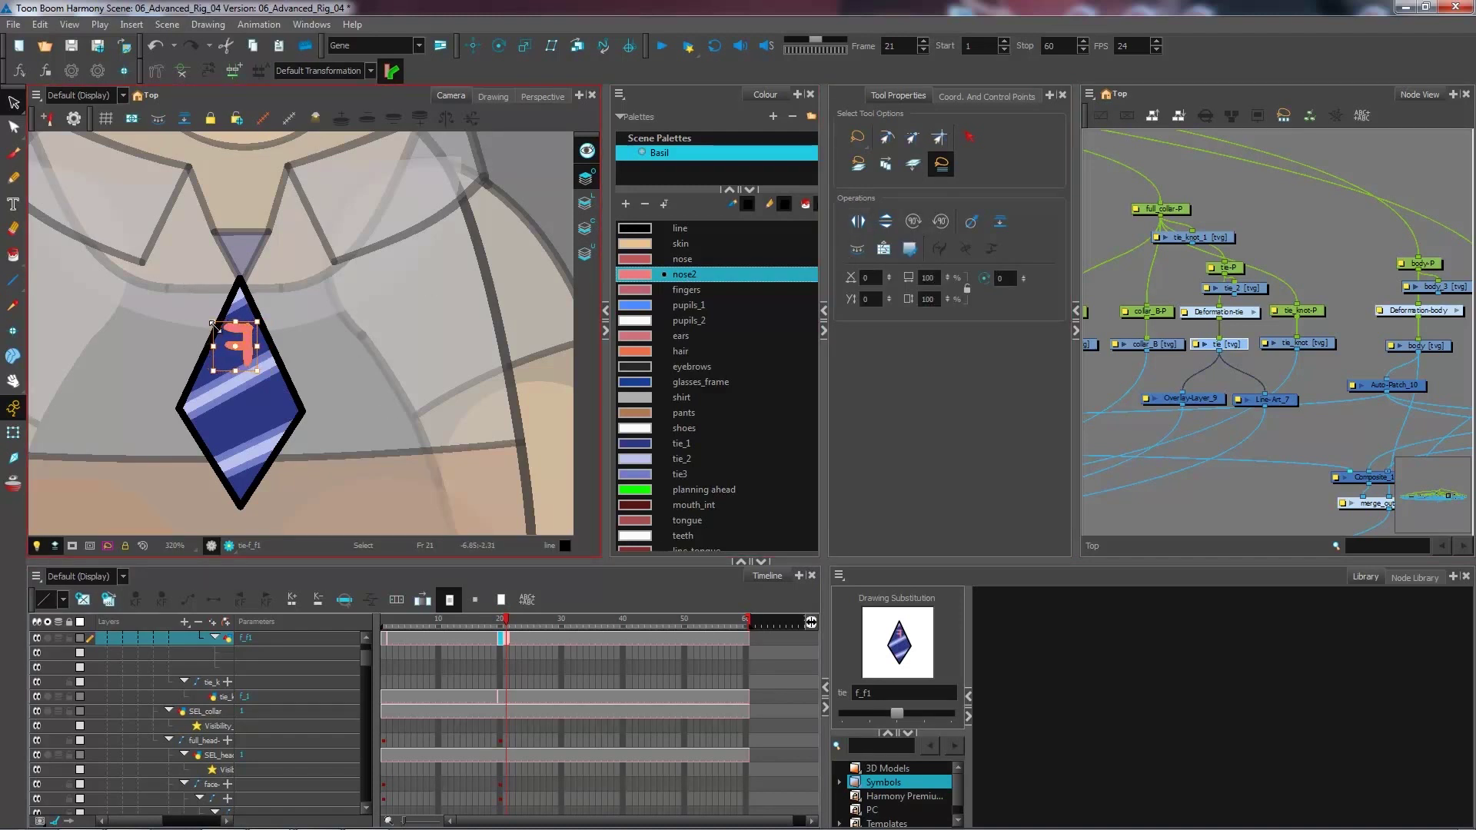
{"action": "left_click", "coordinate": [13, 433]}
Zoom out to the full character and check the tie's F on frame 1, frame 2 and through frame 19.
{"action": "scroll", "coordinate": [369, 320], "scroll_direction": "down", "scroll_amount": 5}
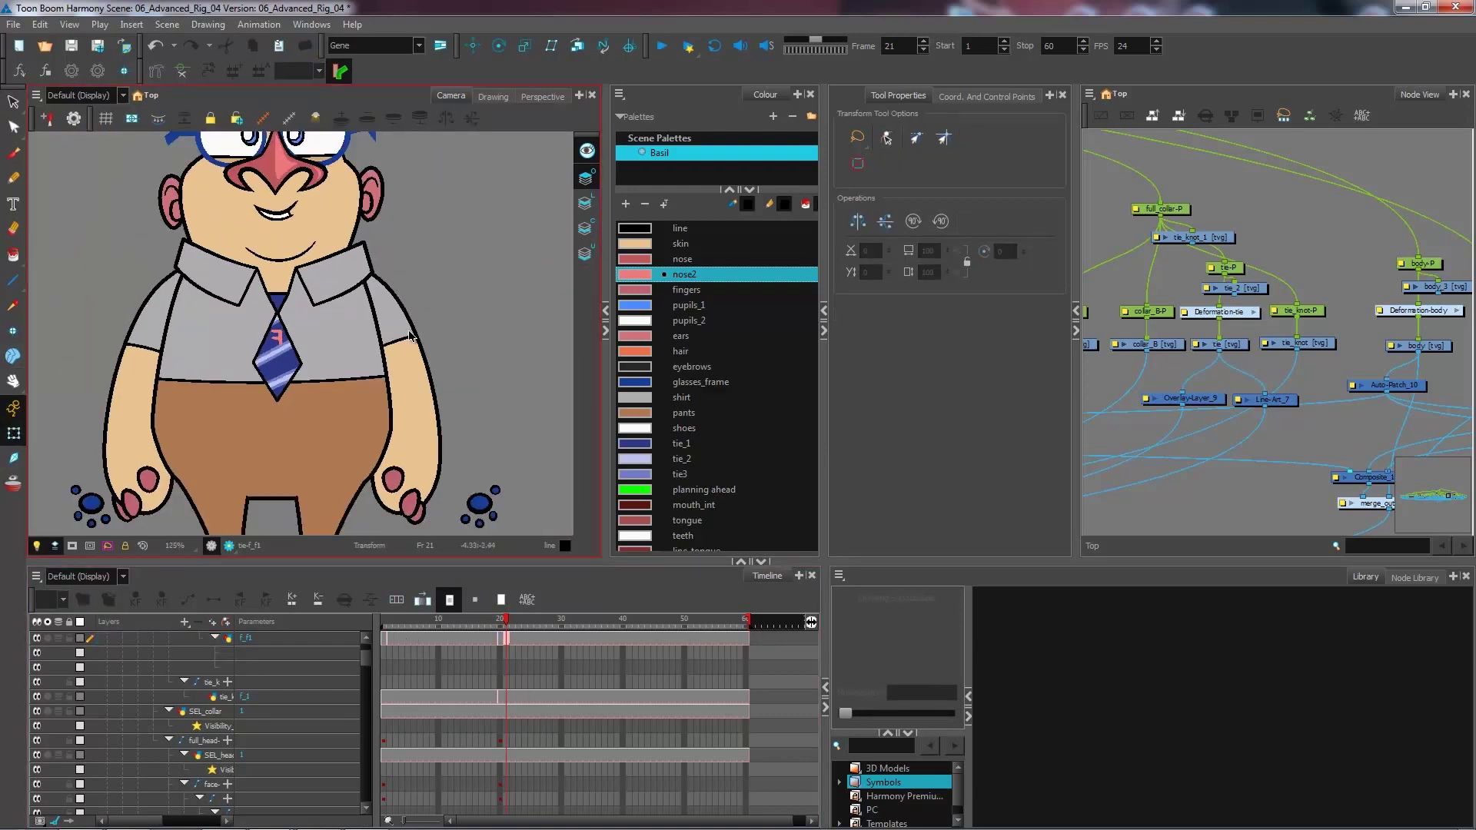
{"action": "scroll", "coordinate": [409, 336], "scroll_direction": "down", "scroll_amount": 1}
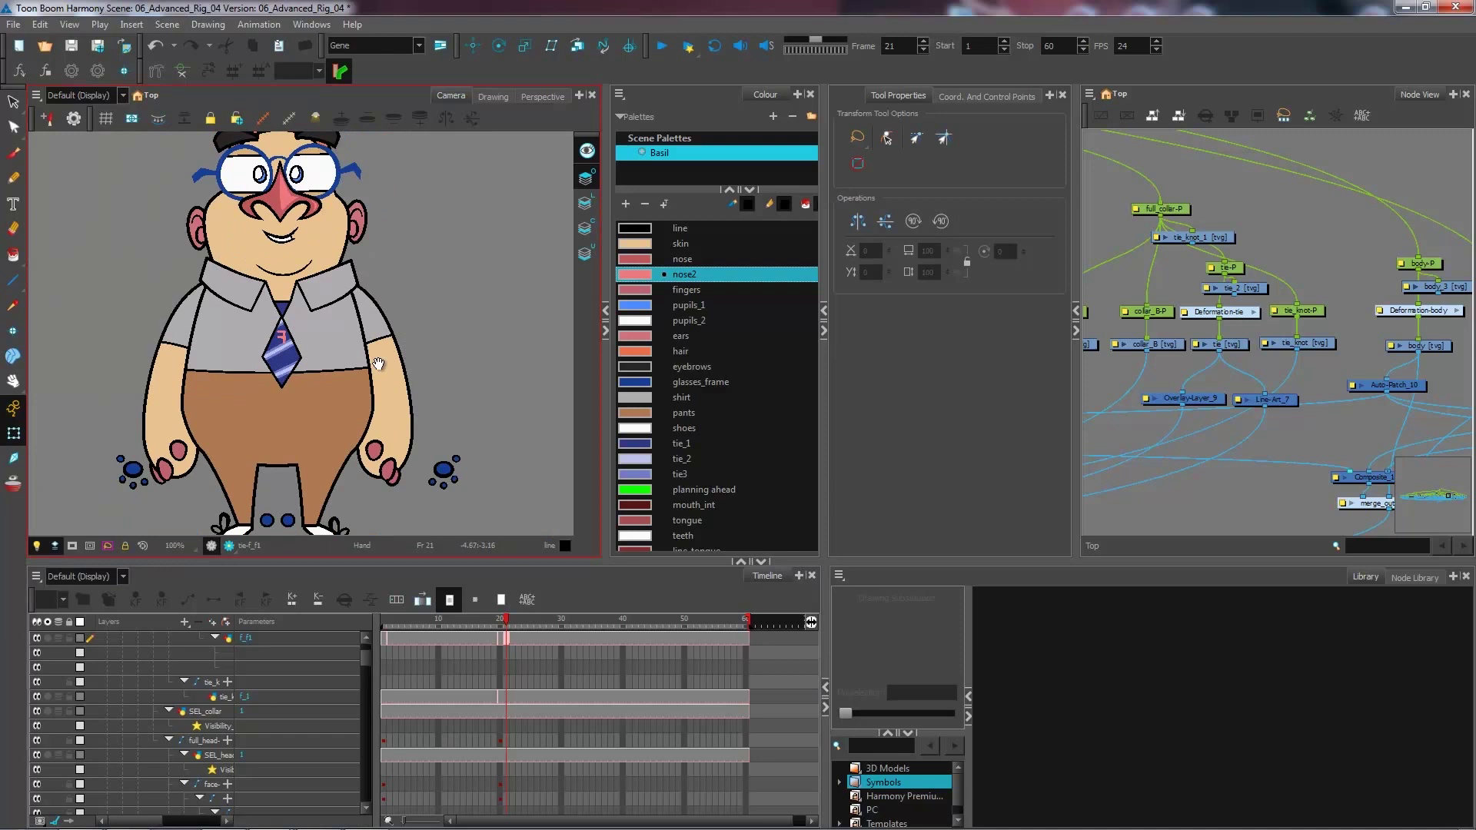
{"action": "left_click", "coordinate": [383, 621]}
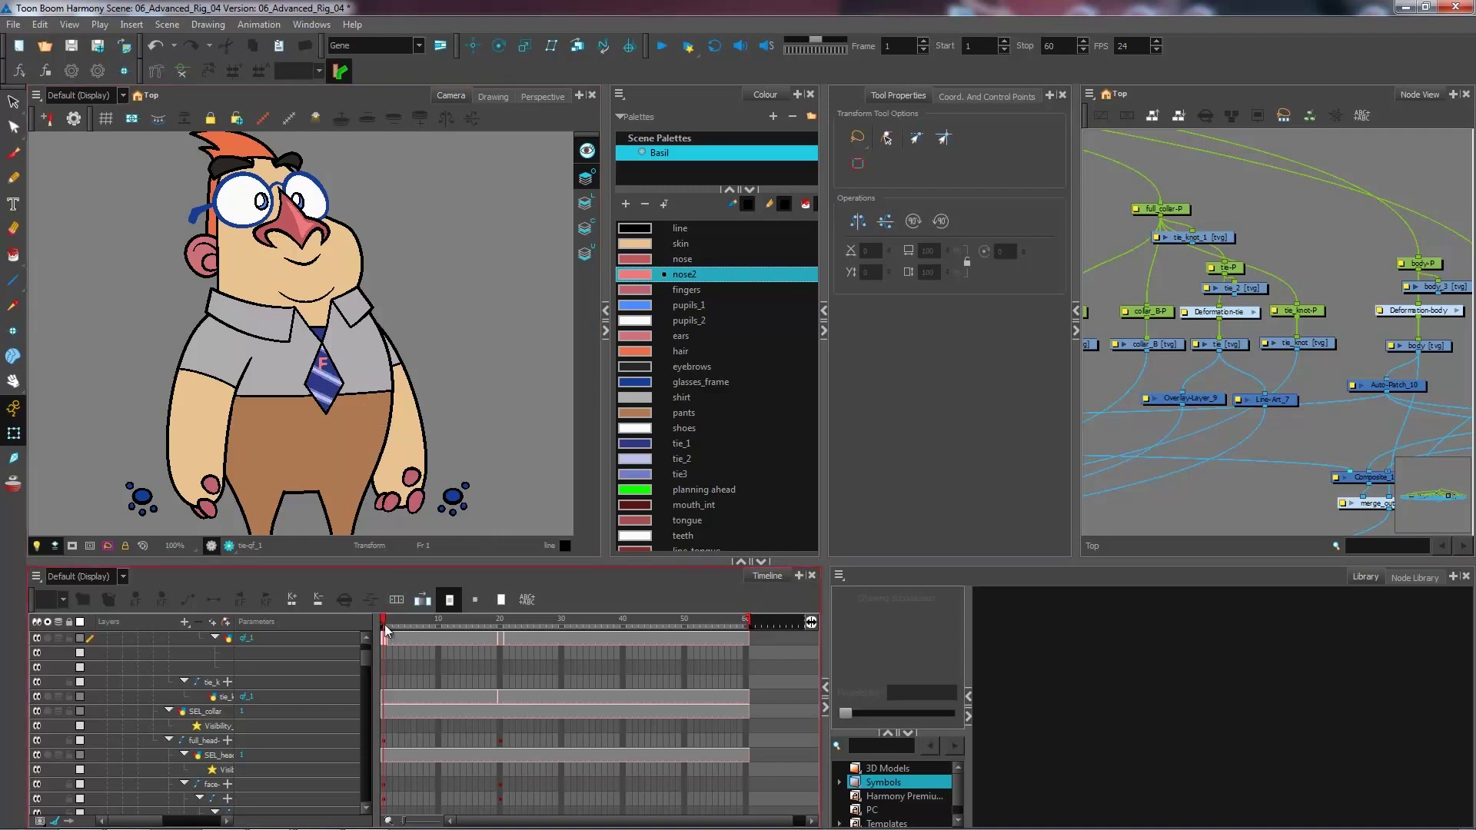
{"action": "left_click", "coordinate": [389, 621]}
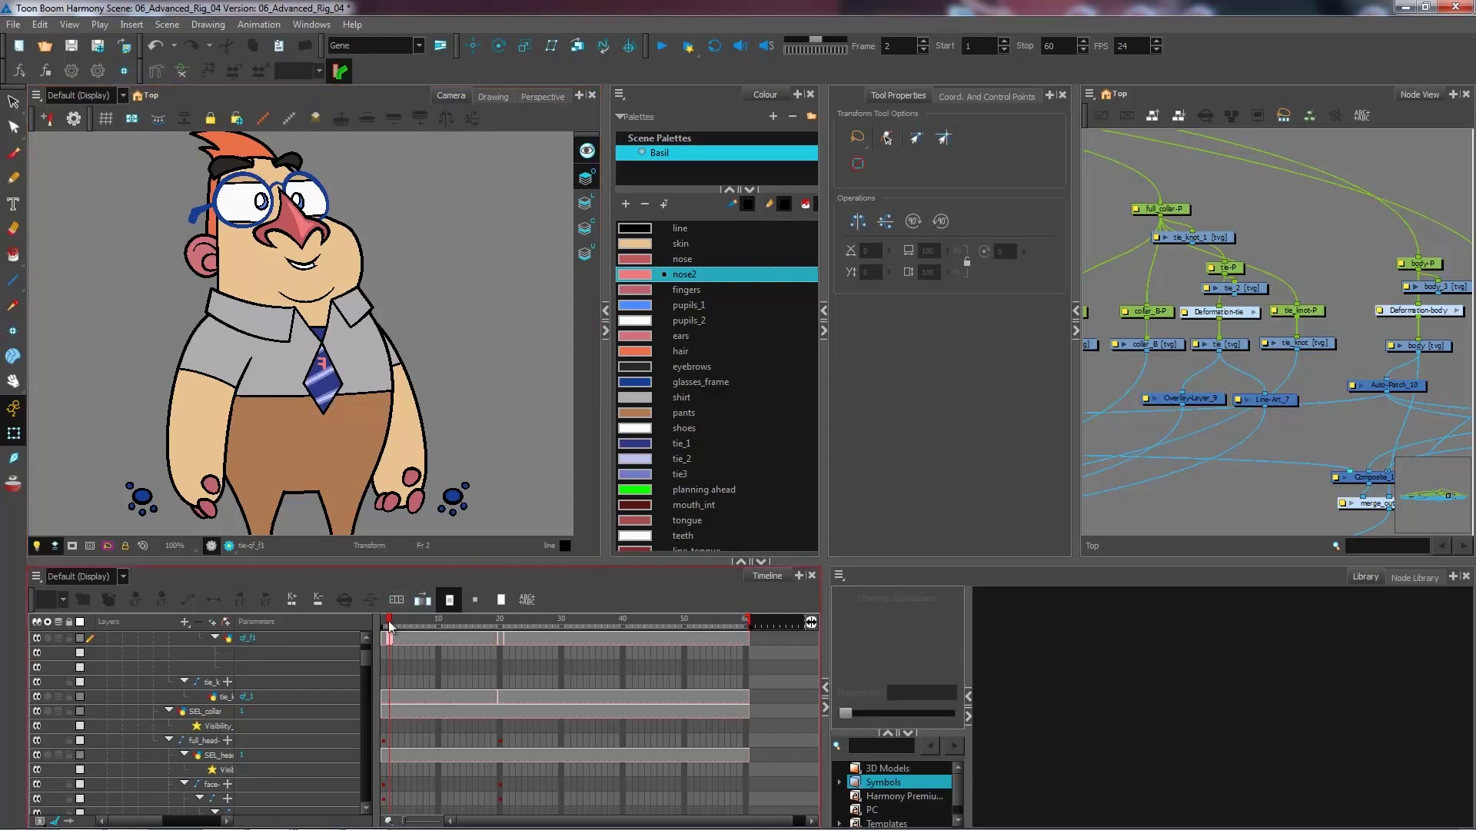
{"action": "left_click_drag", "start_coordinate": [500, 619], "coordinate": [383, 620]}
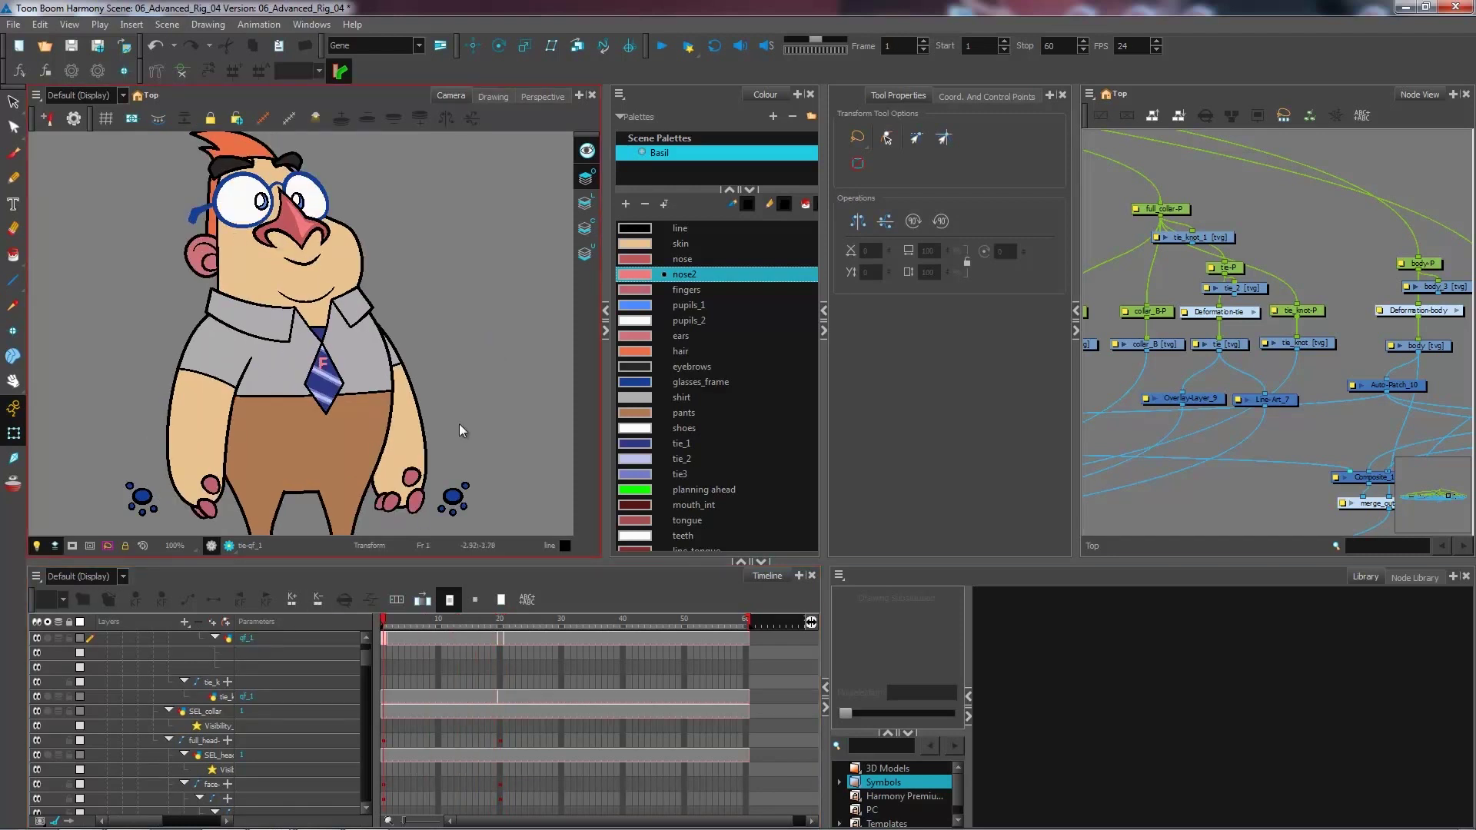
Set master-P's Scale X to -1 on frame 2 in Coord. And Control Points.
{"action": "scroll", "coordinate": [492, 419], "scroll_direction": "down", "scroll_amount": 2}
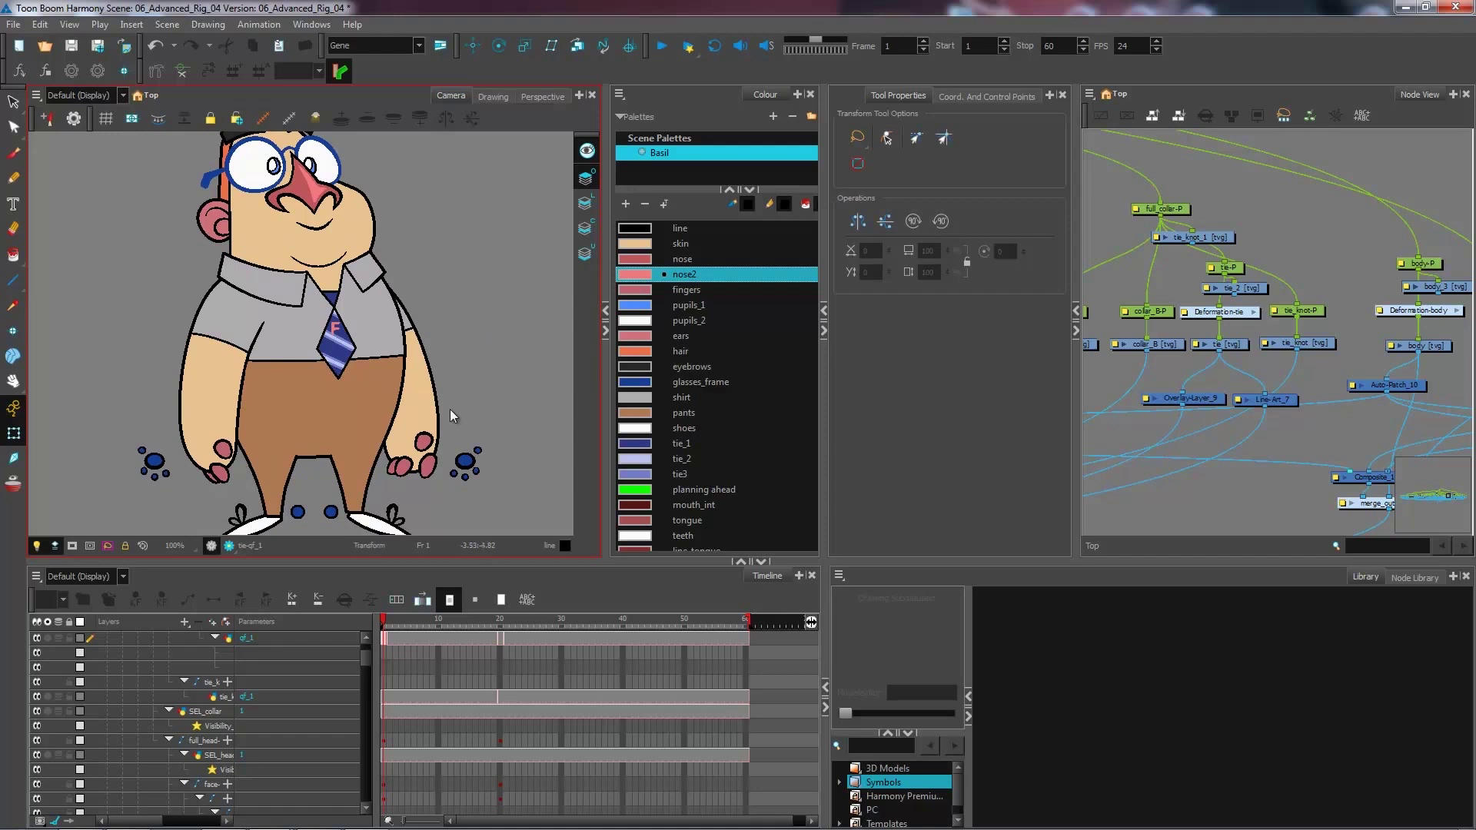
{"action": "key", "text": "period"}
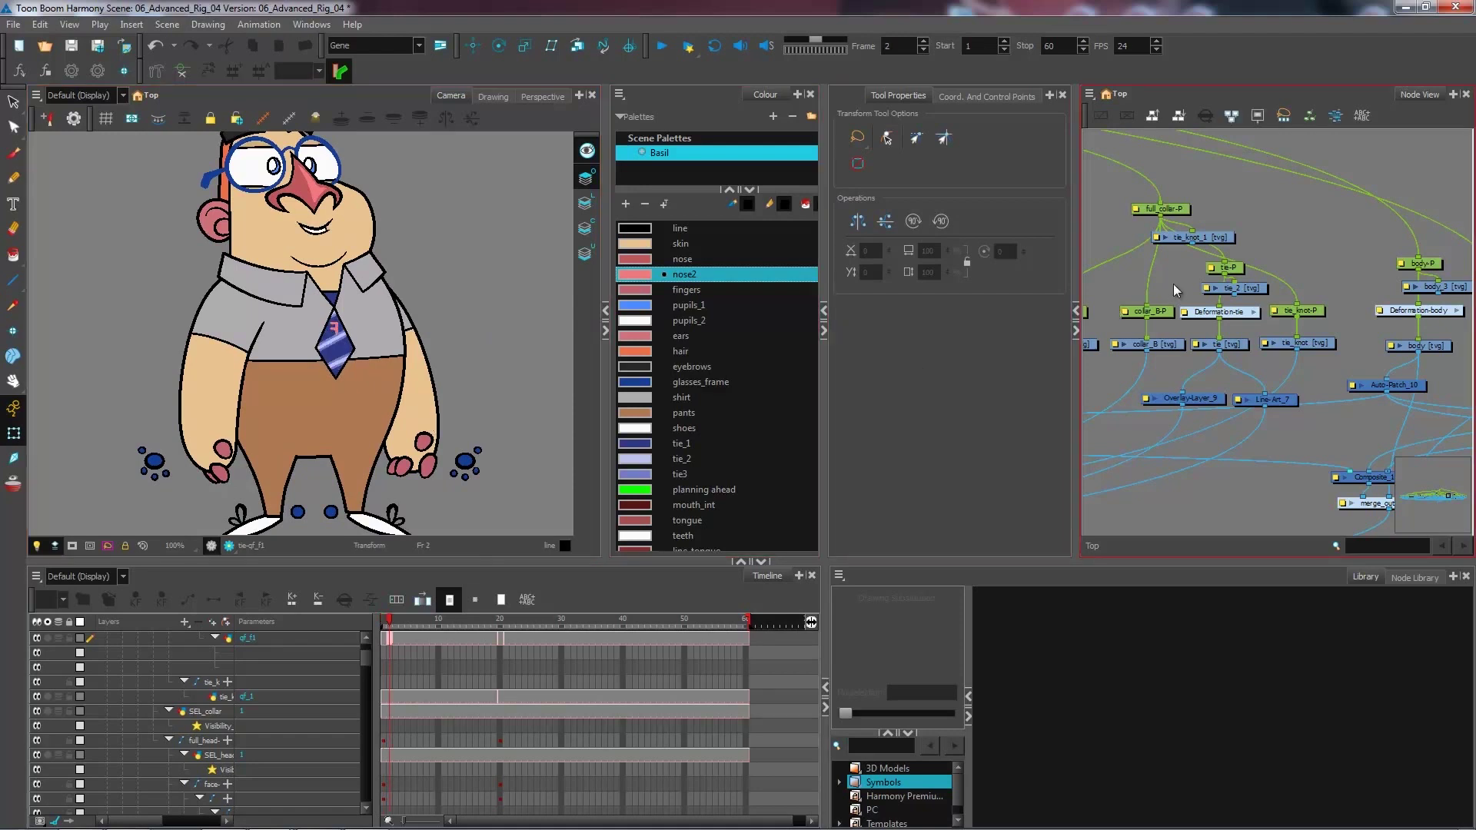
{"action": "left_click_drag", "start_coordinate": [1146, 161], "coordinate": [1307, 531]}
{"action": "left_click", "coordinate": [1190, 162]}
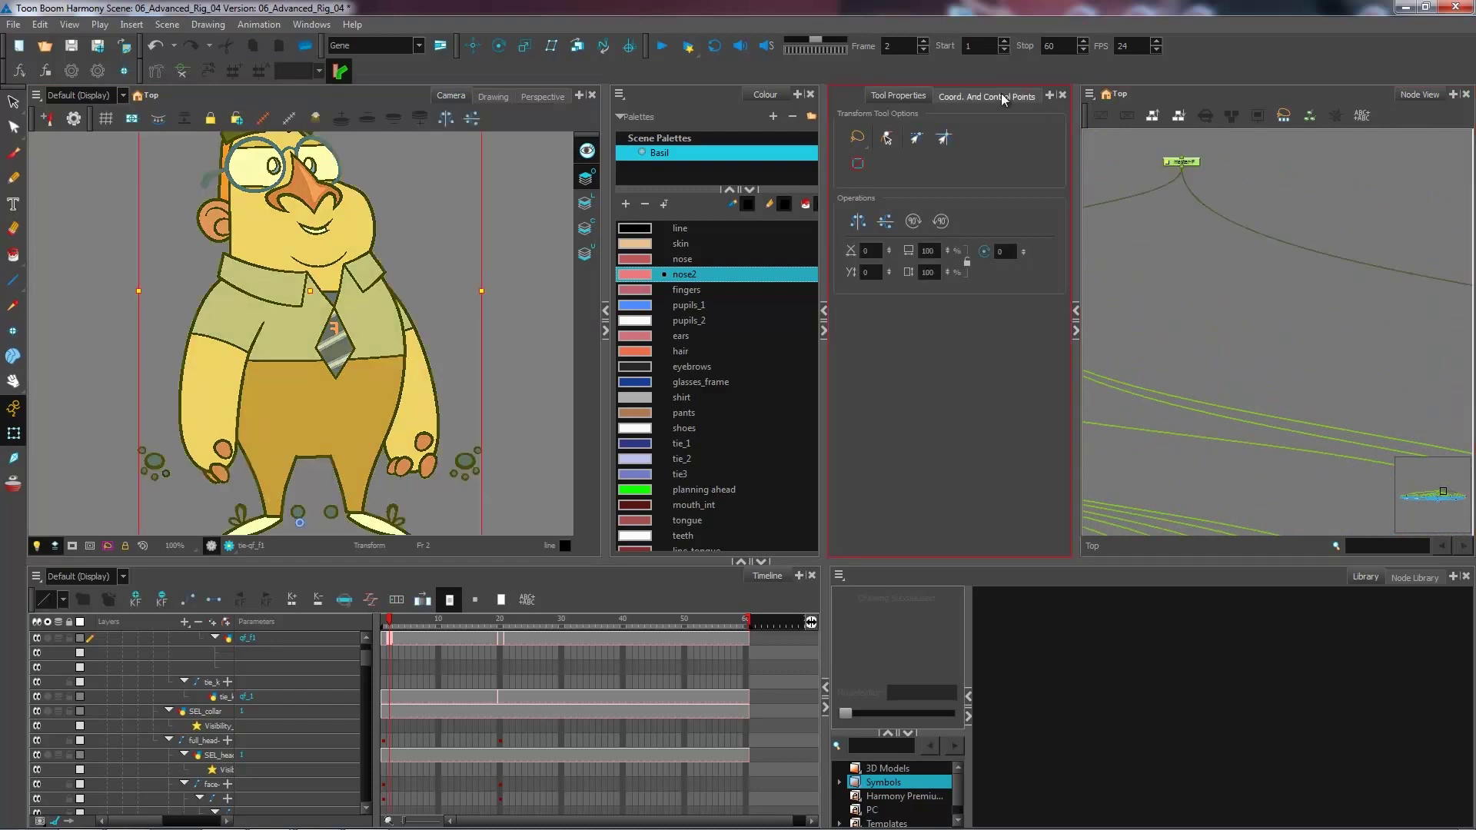
{"action": "left_click", "coordinate": [1001, 97]}
{"action": "left_click", "coordinate": [916, 290]}
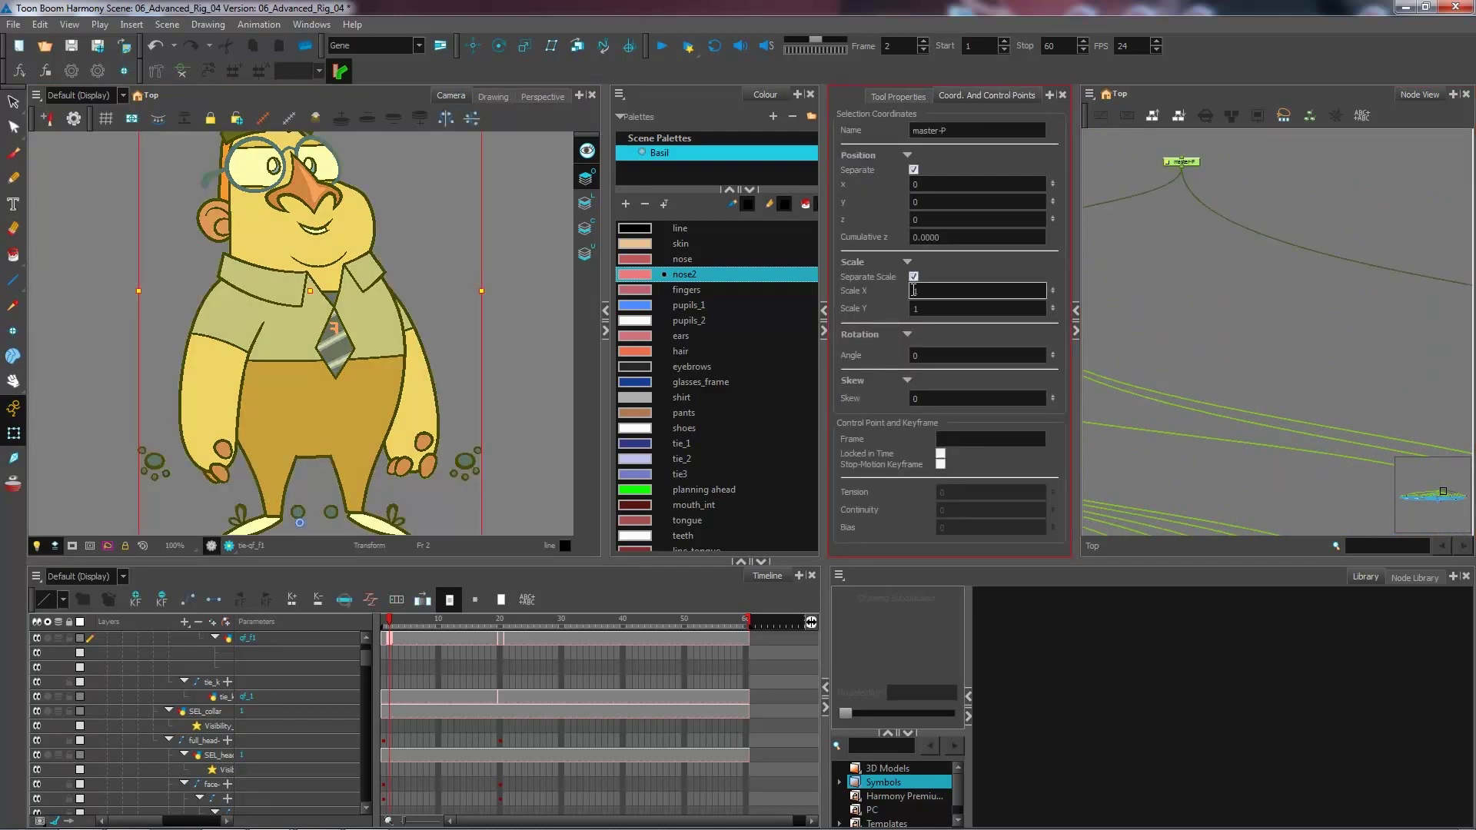
{"action": "left_click", "coordinate": [926, 308]}
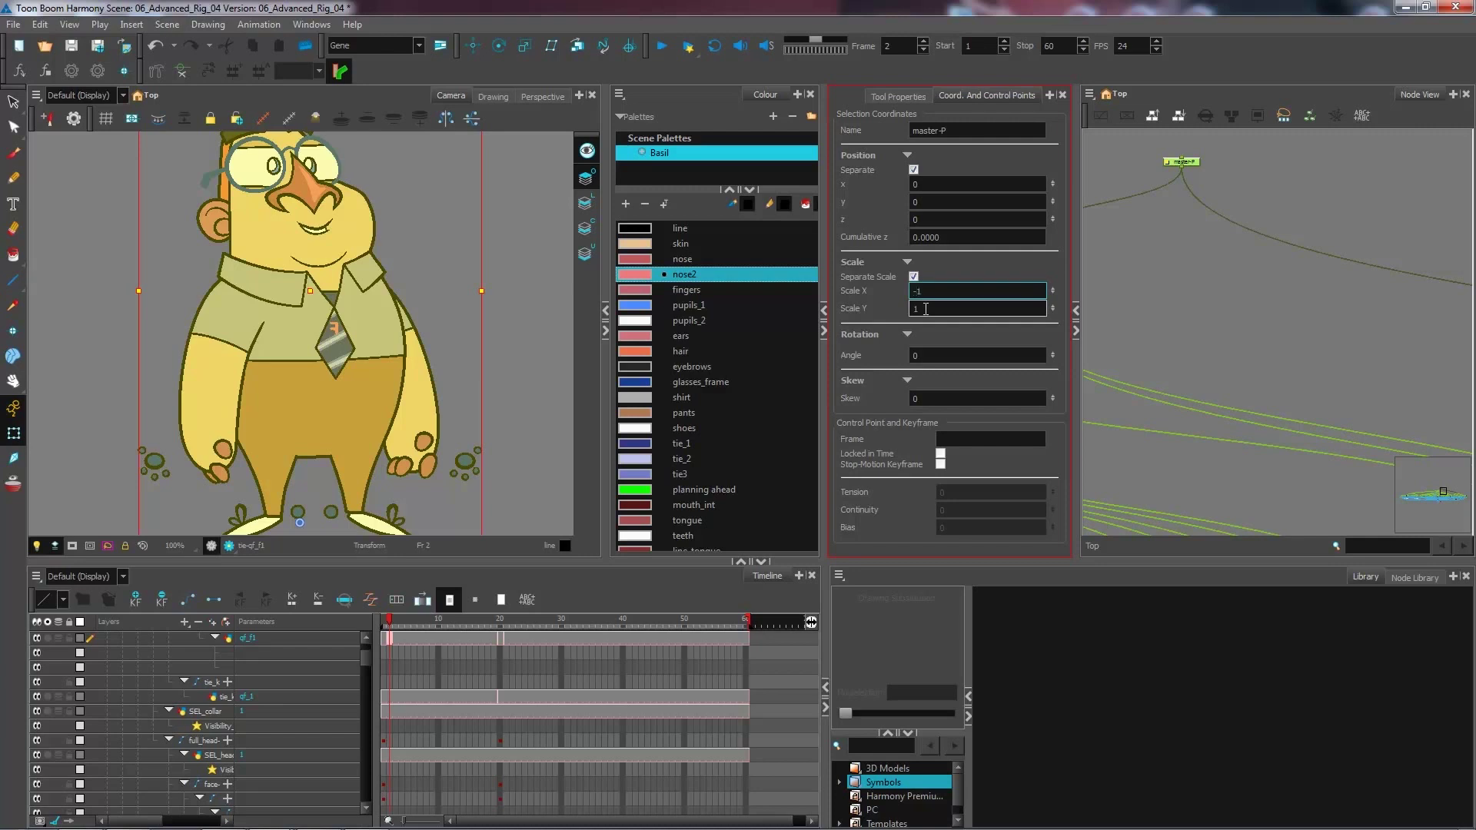
{"action": "key", "text": "Return"}
{"action": "left_click", "coordinate": [508, 275]}
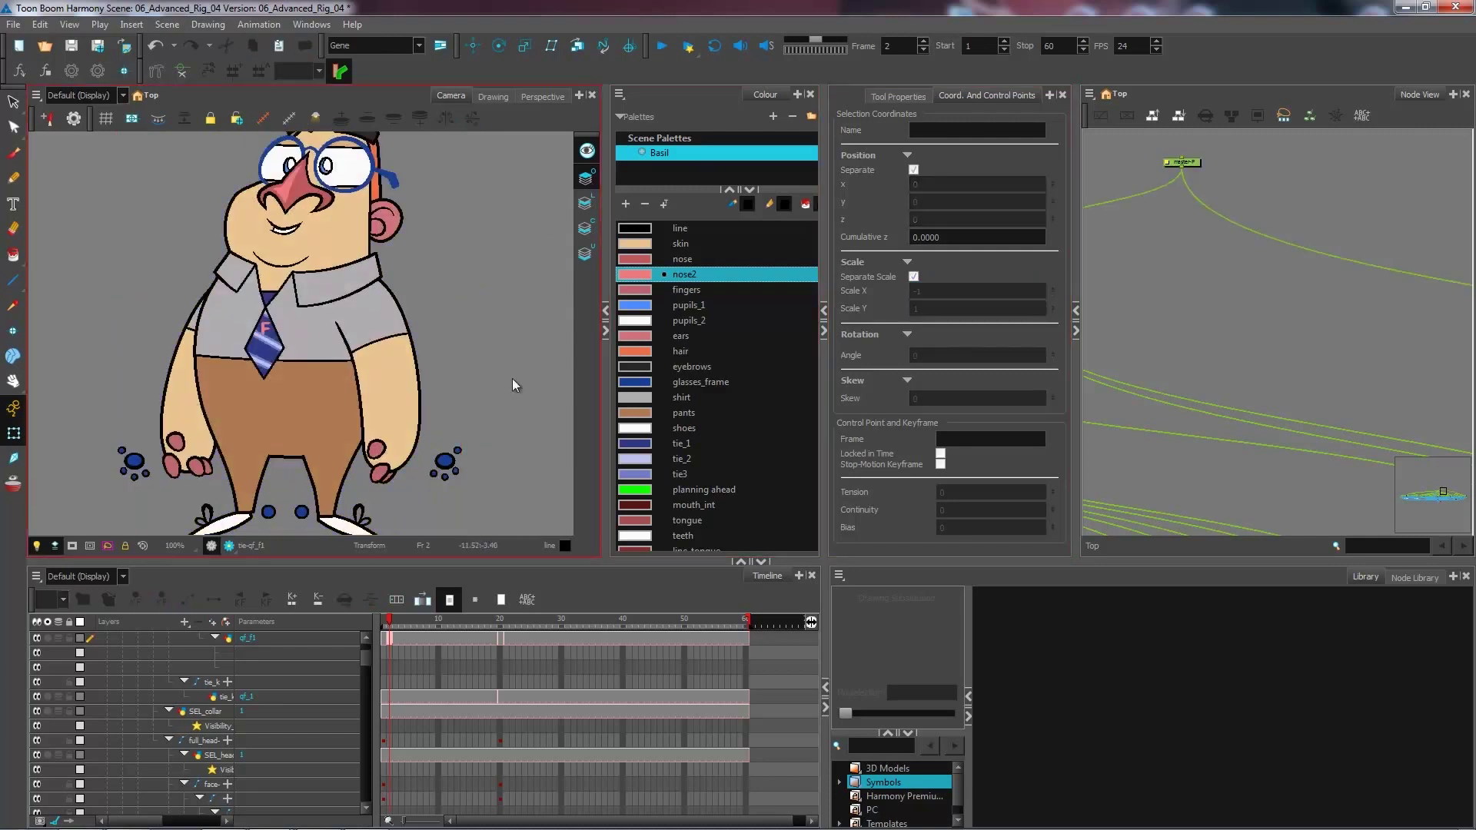
Toggle between frames 1 and 2 to compare the poses, ending on the flipped frame 2.
{"action": "key", "text": "comma"}
{"action": "key", "text": "period"}
{"action": "key", "text": "comma"}
{"action": "key", "text": "period"}
{"action": "key", "text": "comma"}
{"action": "key", "text": "period"}
{"action": "key", "text": "comma"}
{"action": "key", "text": "period"}
{"action": "key", "text": "comma"}
{"action": "key", "text": "period"}
{"action": "key", "text": "comma"}
{"action": "key", "text": "period"}
{"action": "key", "text": "comma"}
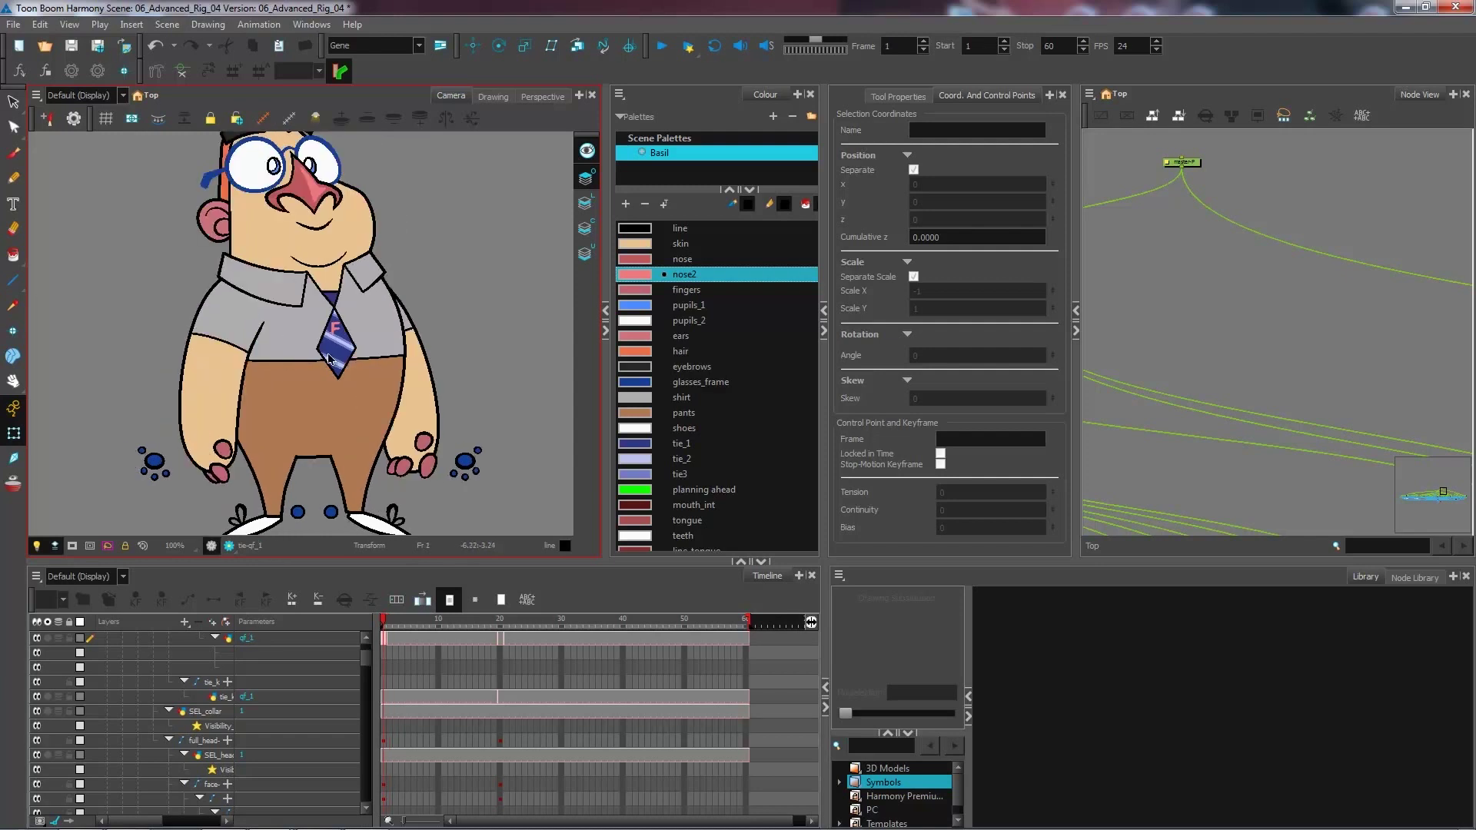
{"action": "key", "text": "period"}
{"action": "key", "text": "comma"}
{"action": "key", "text": "period"}
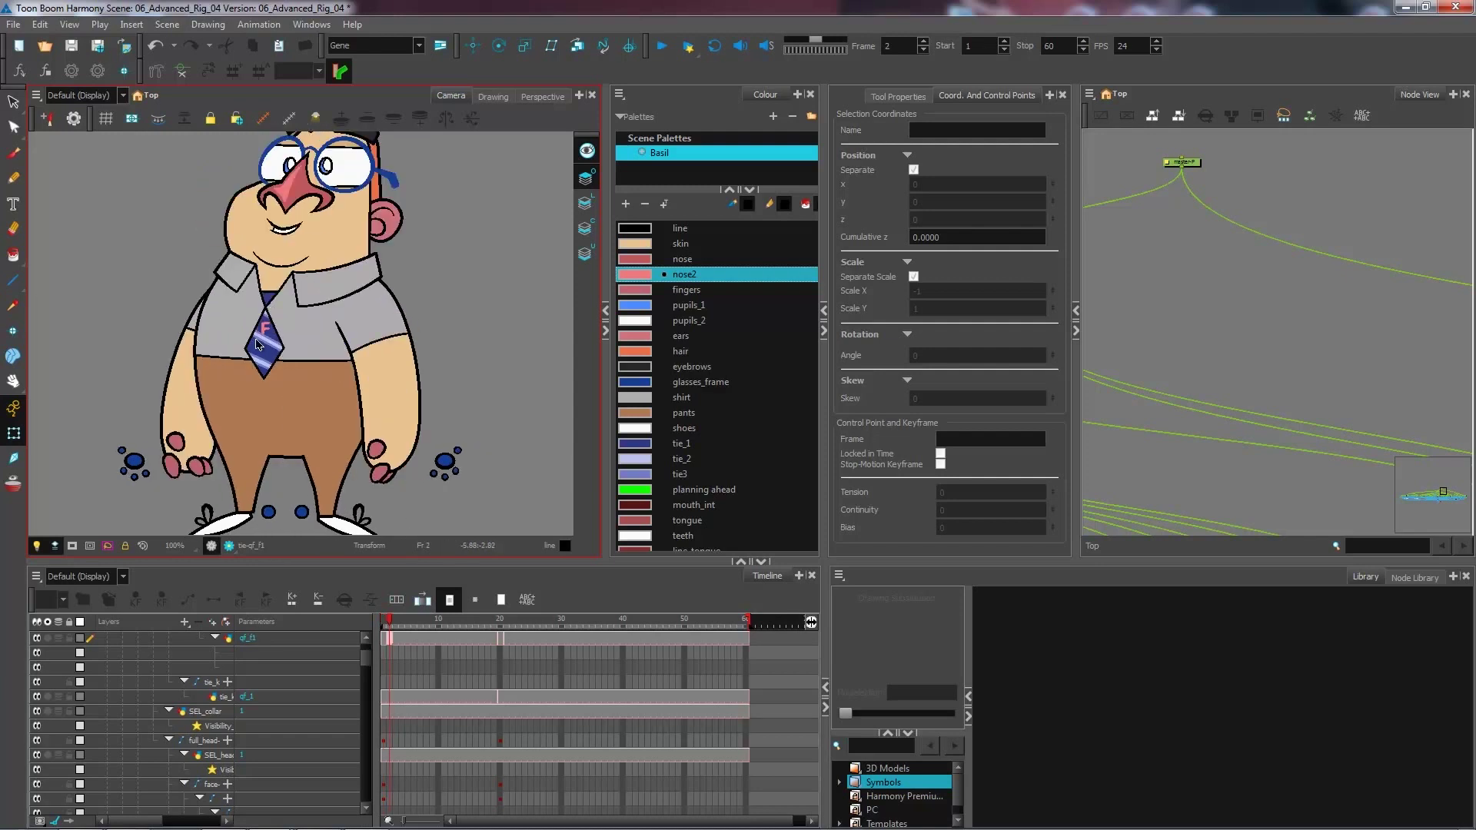
{"action": "key", "text": "comma"}
{"action": "key", "text": "period"}
Switch the tie's Drawing Substitution from qf_1 to qf_f1, then deselect it.
{"action": "left_click", "coordinate": [265, 360]}
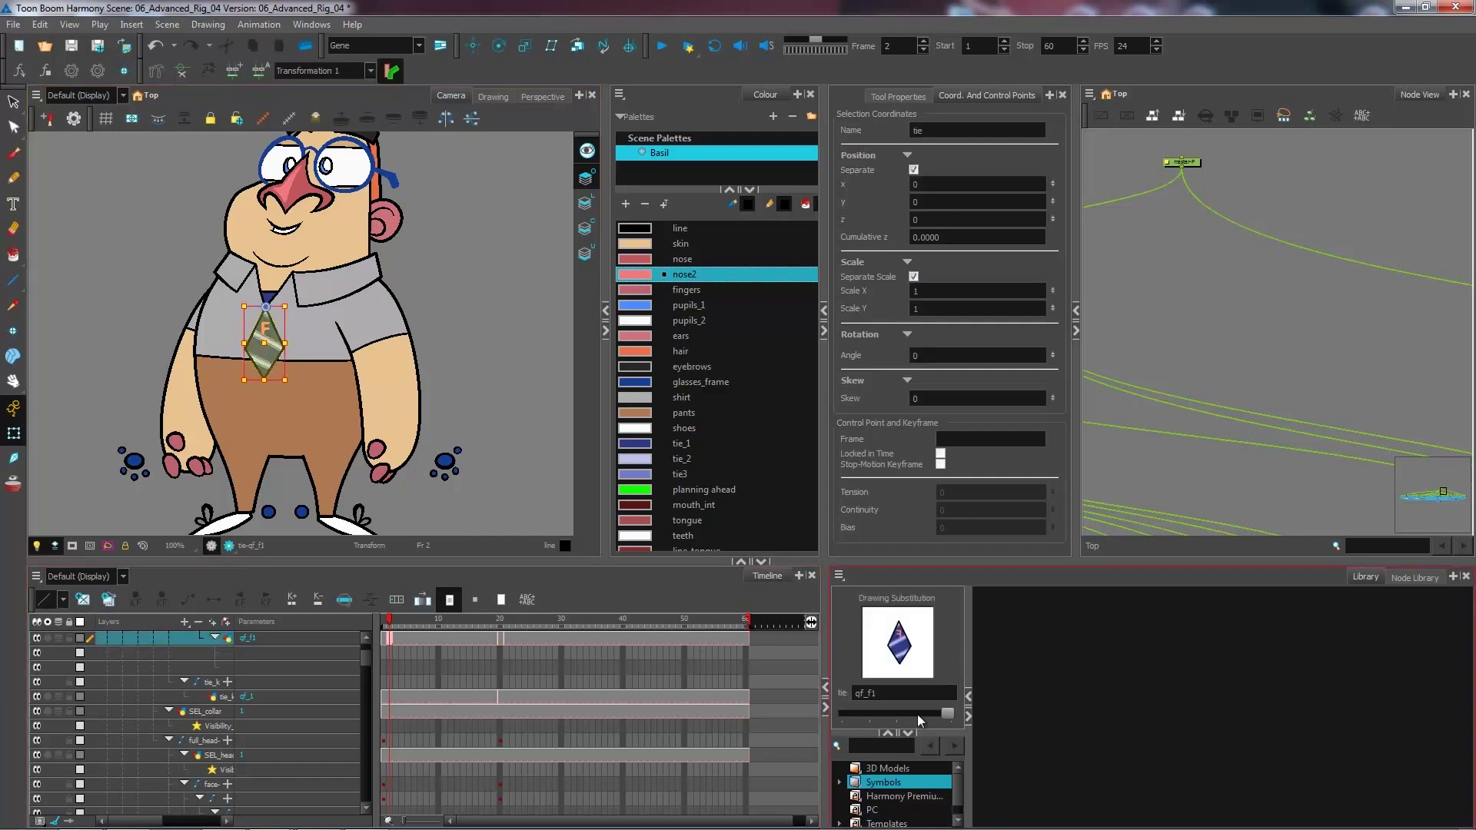
{"action": "left_click", "coordinate": [477, 407]}
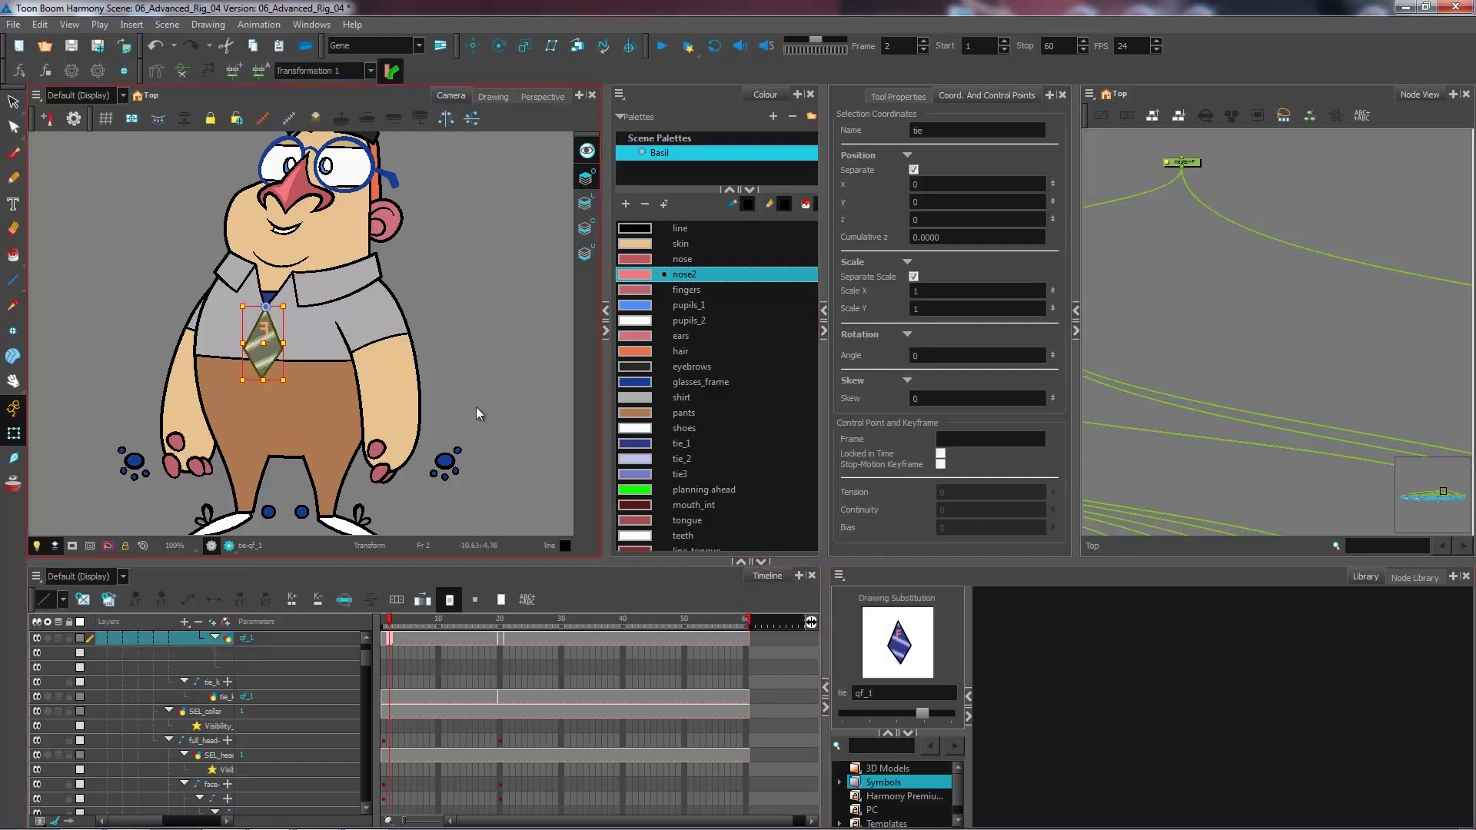
{"action": "left_click", "coordinate": [271, 360]}
{"action": "left_click", "coordinate": [950, 713]}
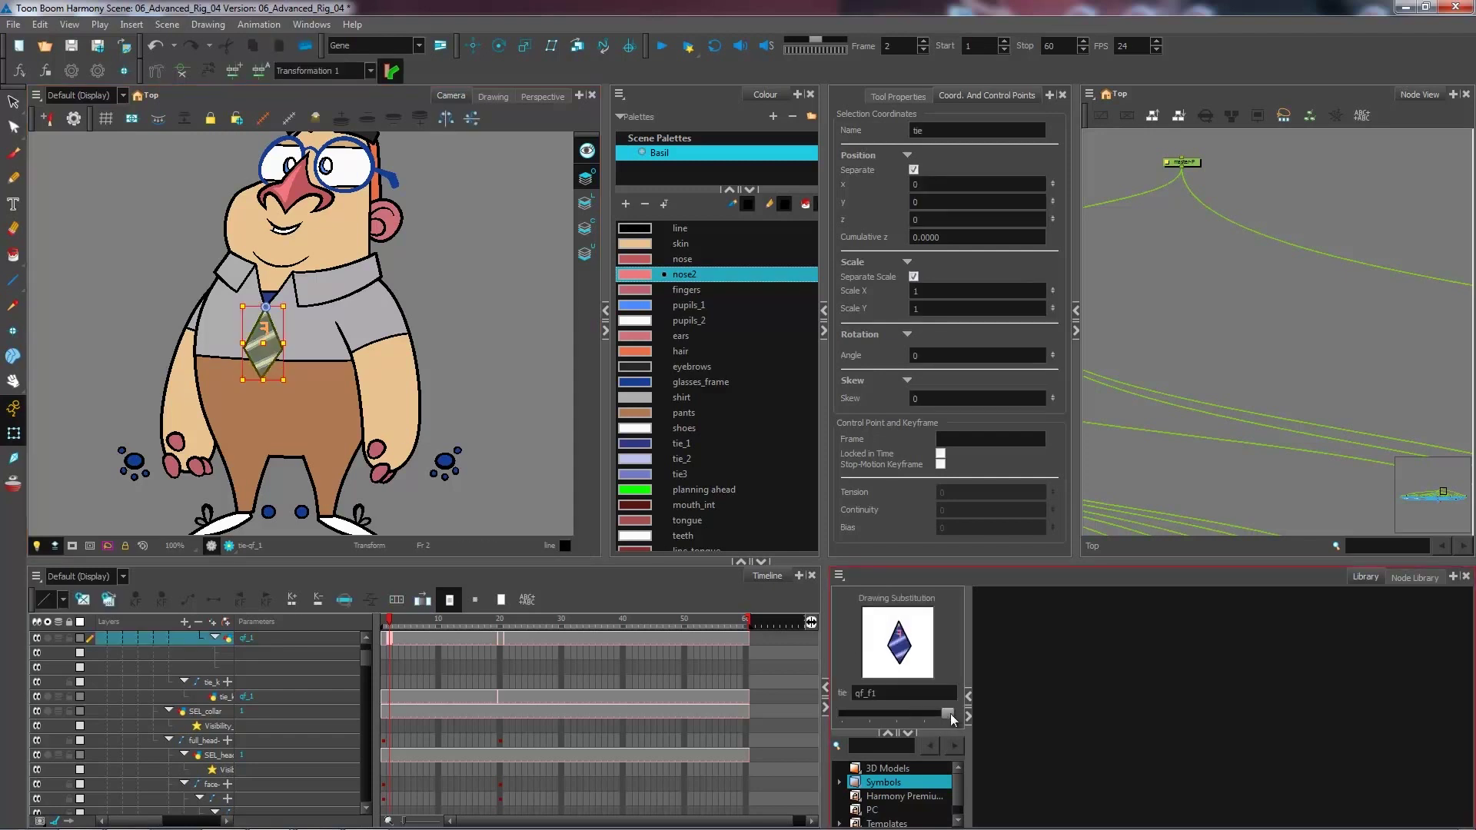
{"action": "left_click", "coordinate": [471, 341]}
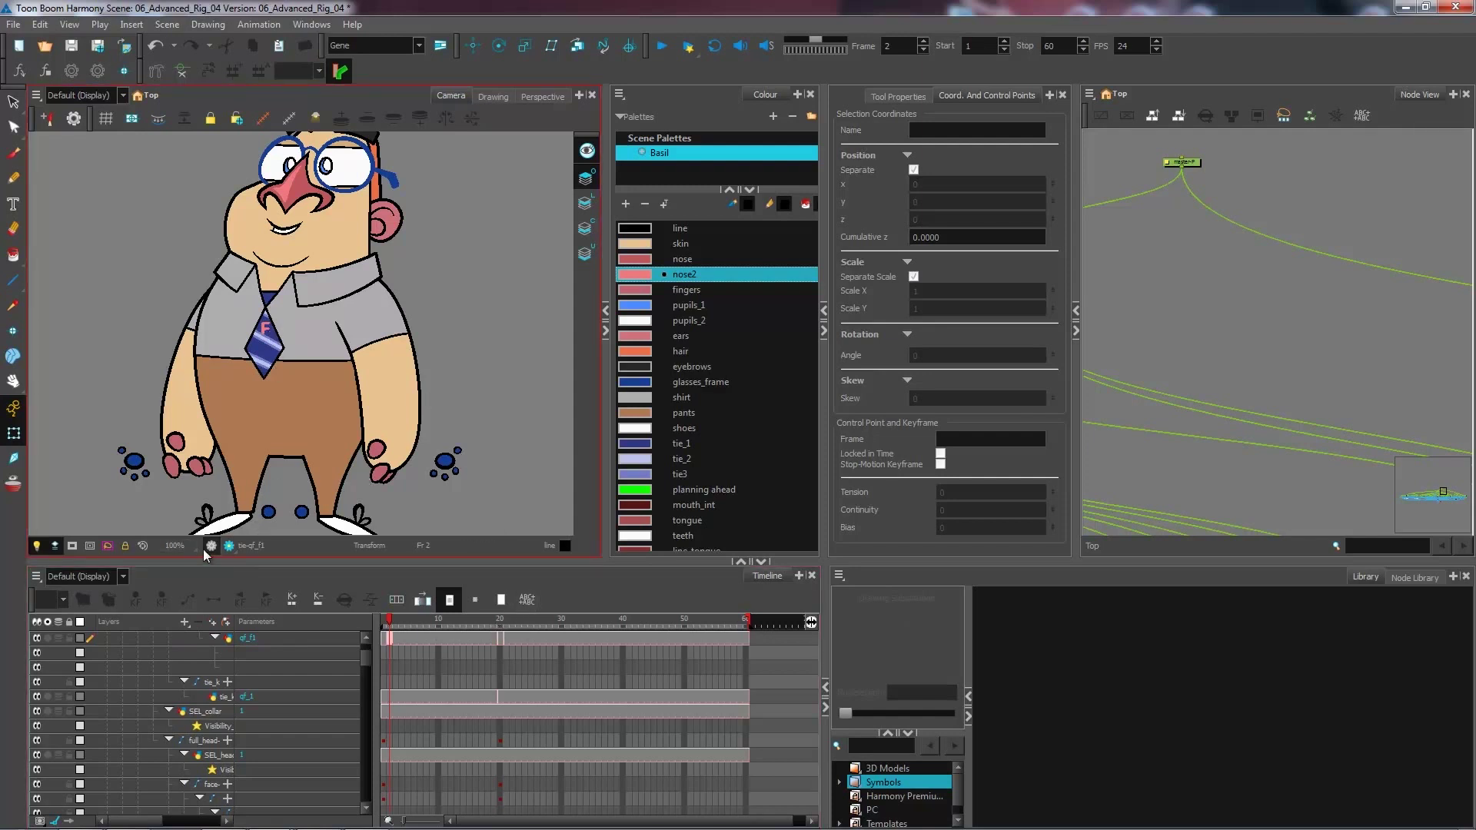
Insert a Visibility node below the tie's Overlay-Layer_9 node in the network.
{"action": "left_click", "coordinate": [229, 545]}
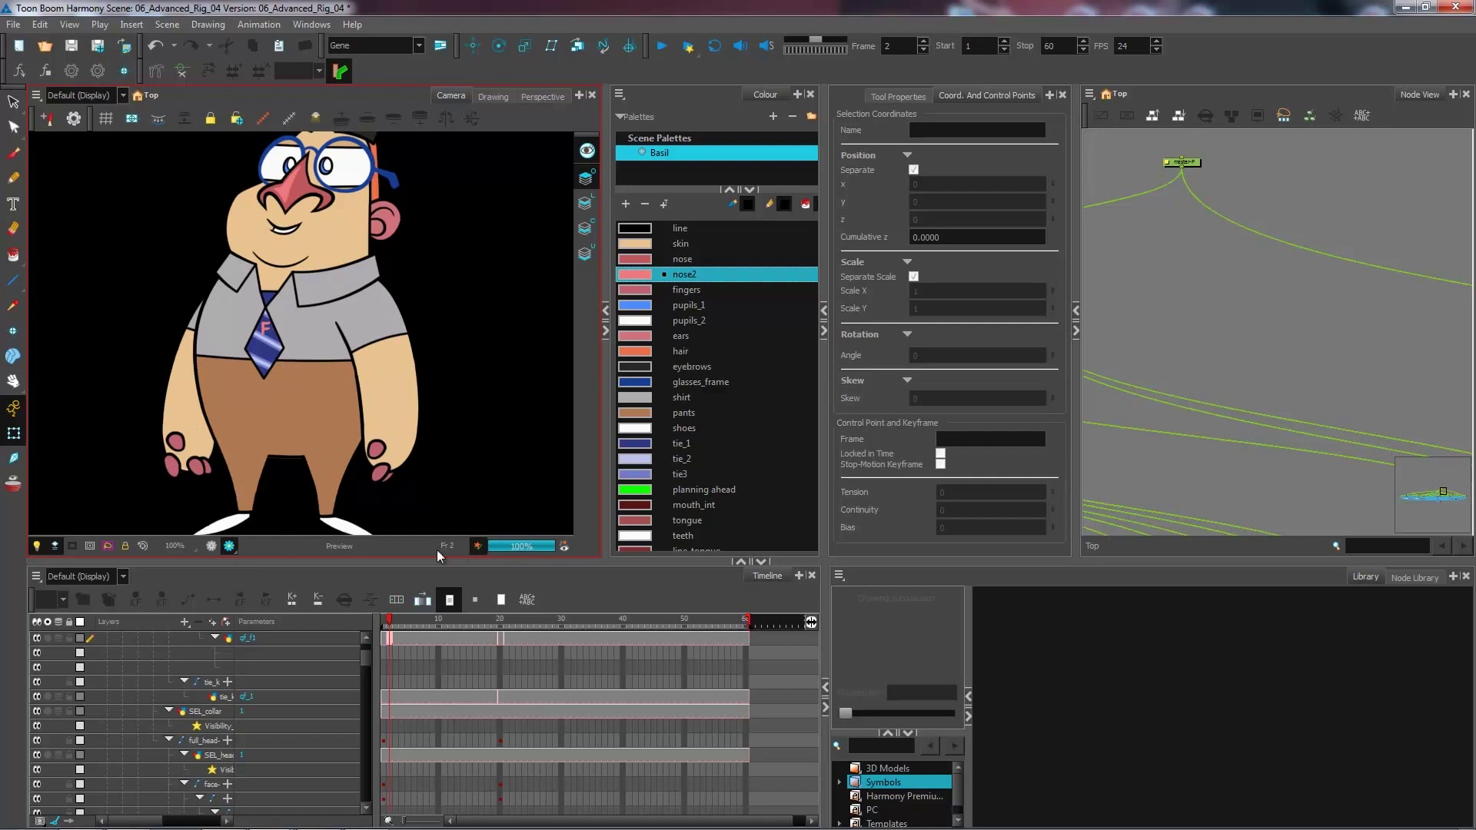
{"action": "left_click", "coordinate": [229, 546]}
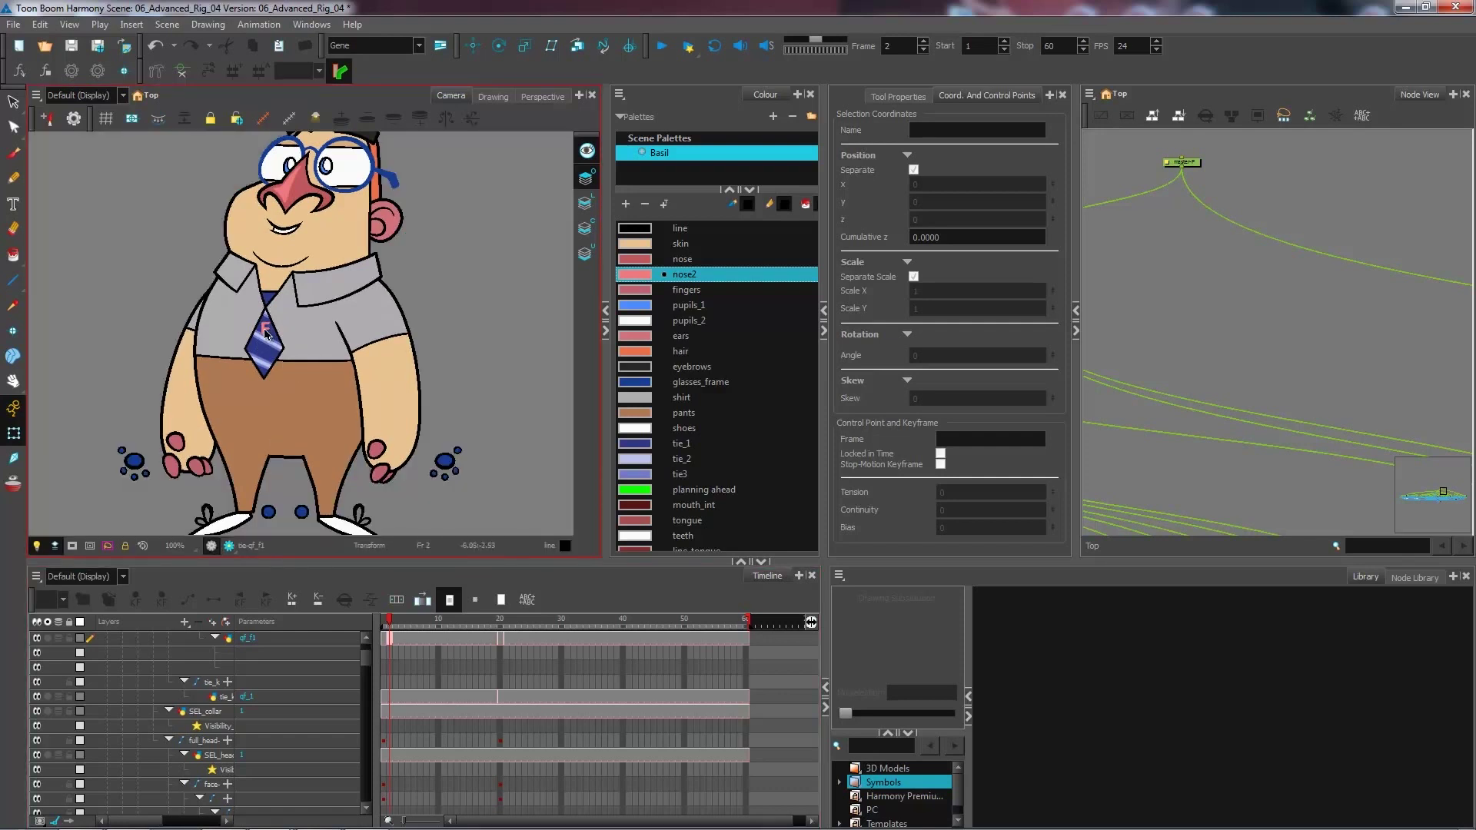
{"action": "left_click", "coordinate": [270, 333]}
{"action": "key", "text": "f"}
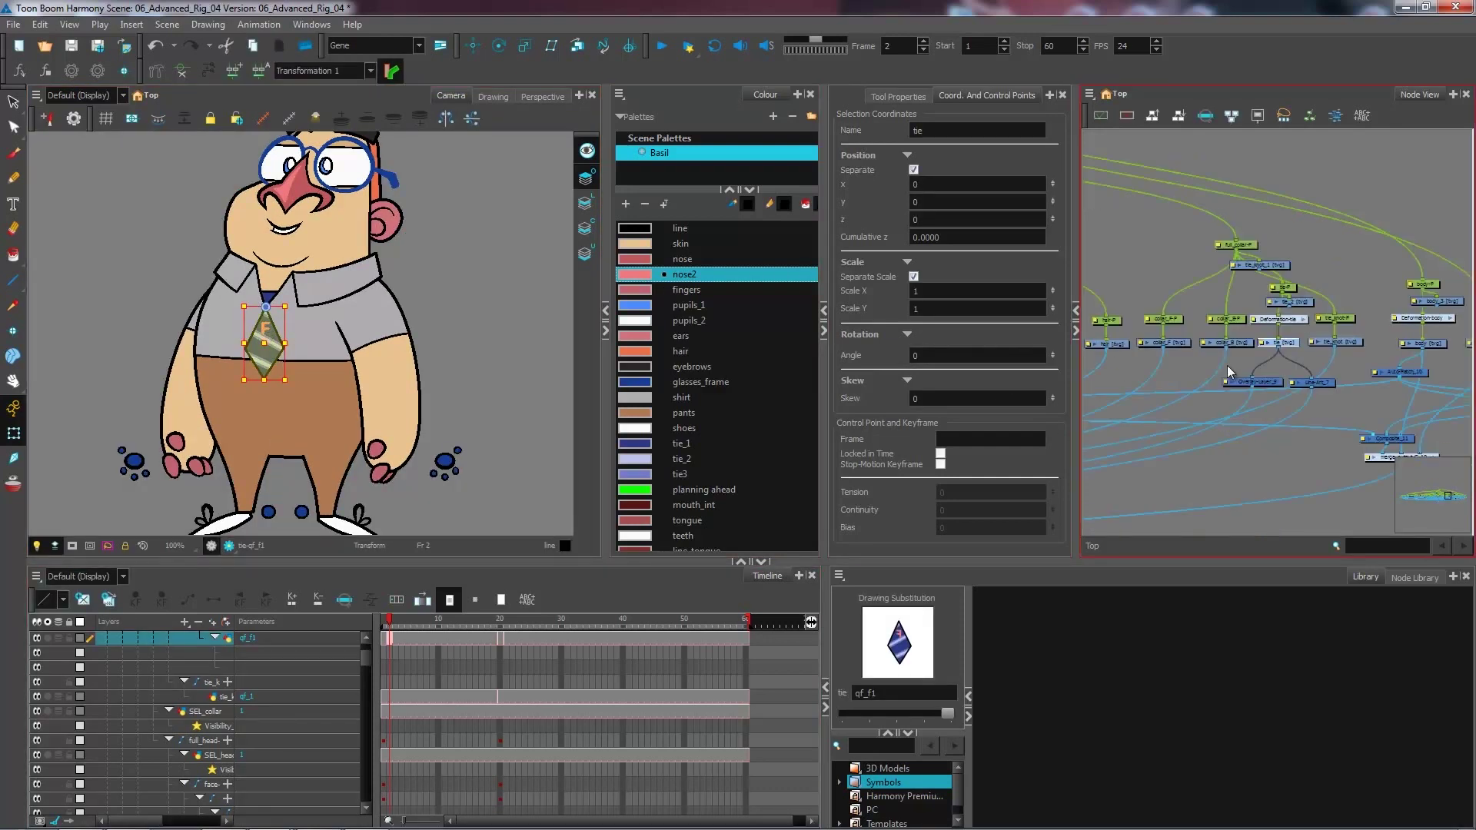
{"action": "left_click", "coordinate": [1224, 346]}
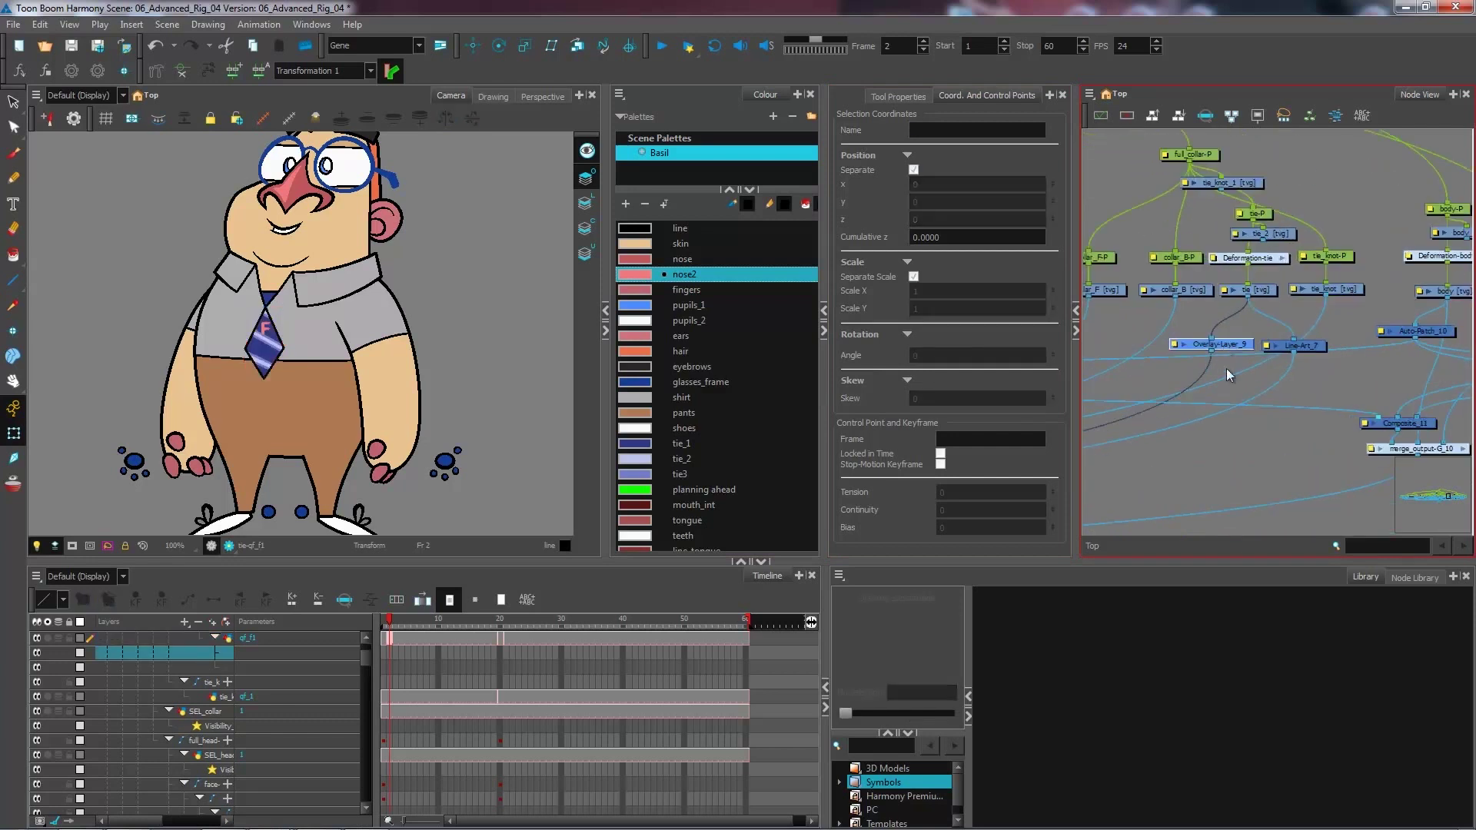
{"action": "left_click", "coordinate": [1414, 577]}
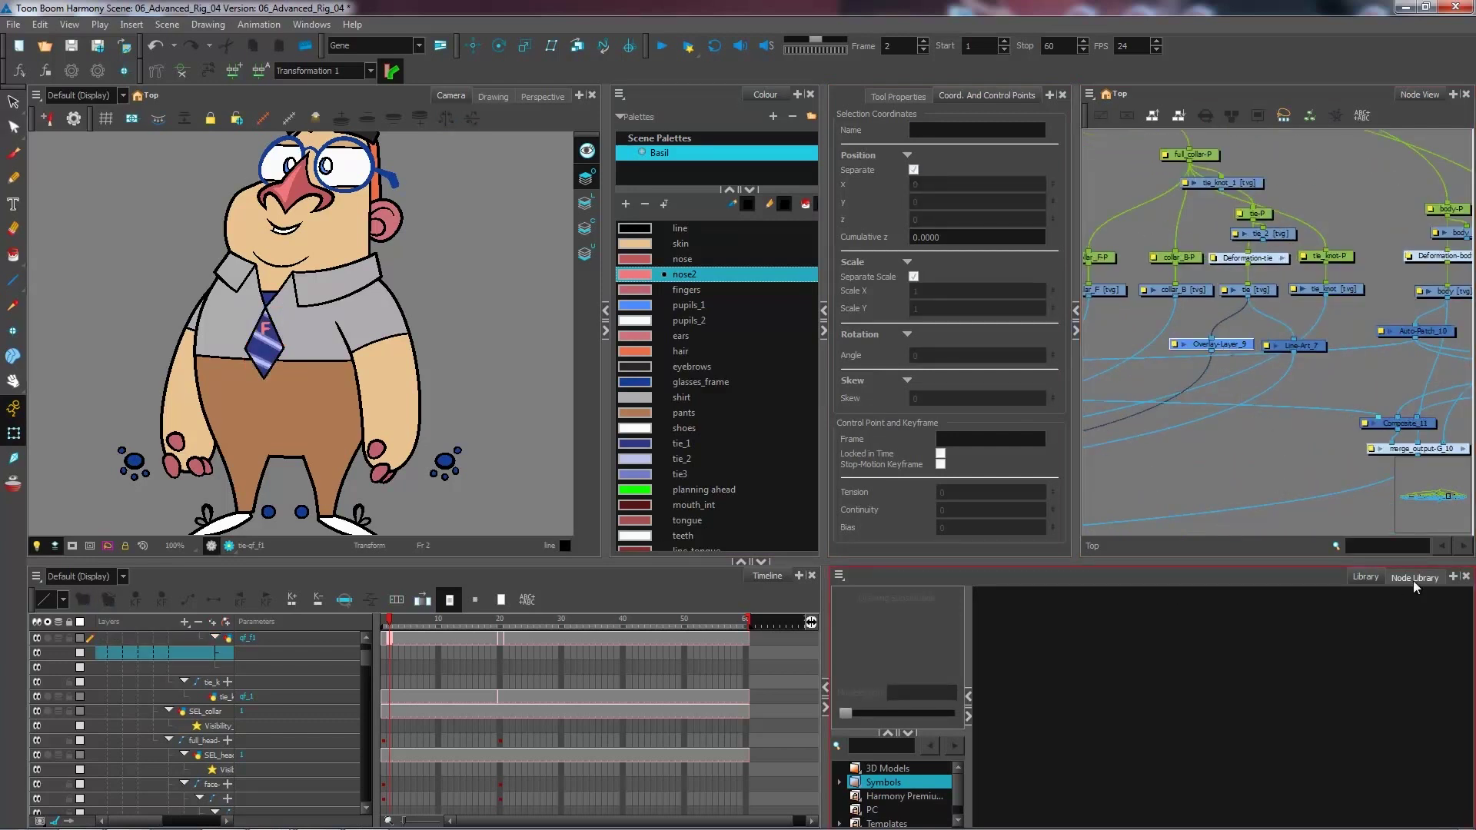
{"action": "left_click_drag", "start_coordinate": [1042, 778], "coordinate": [1192, 448]}
{"action": "left_click_drag", "start_coordinate": [1197, 384], "coordinate": [1228, 380]}
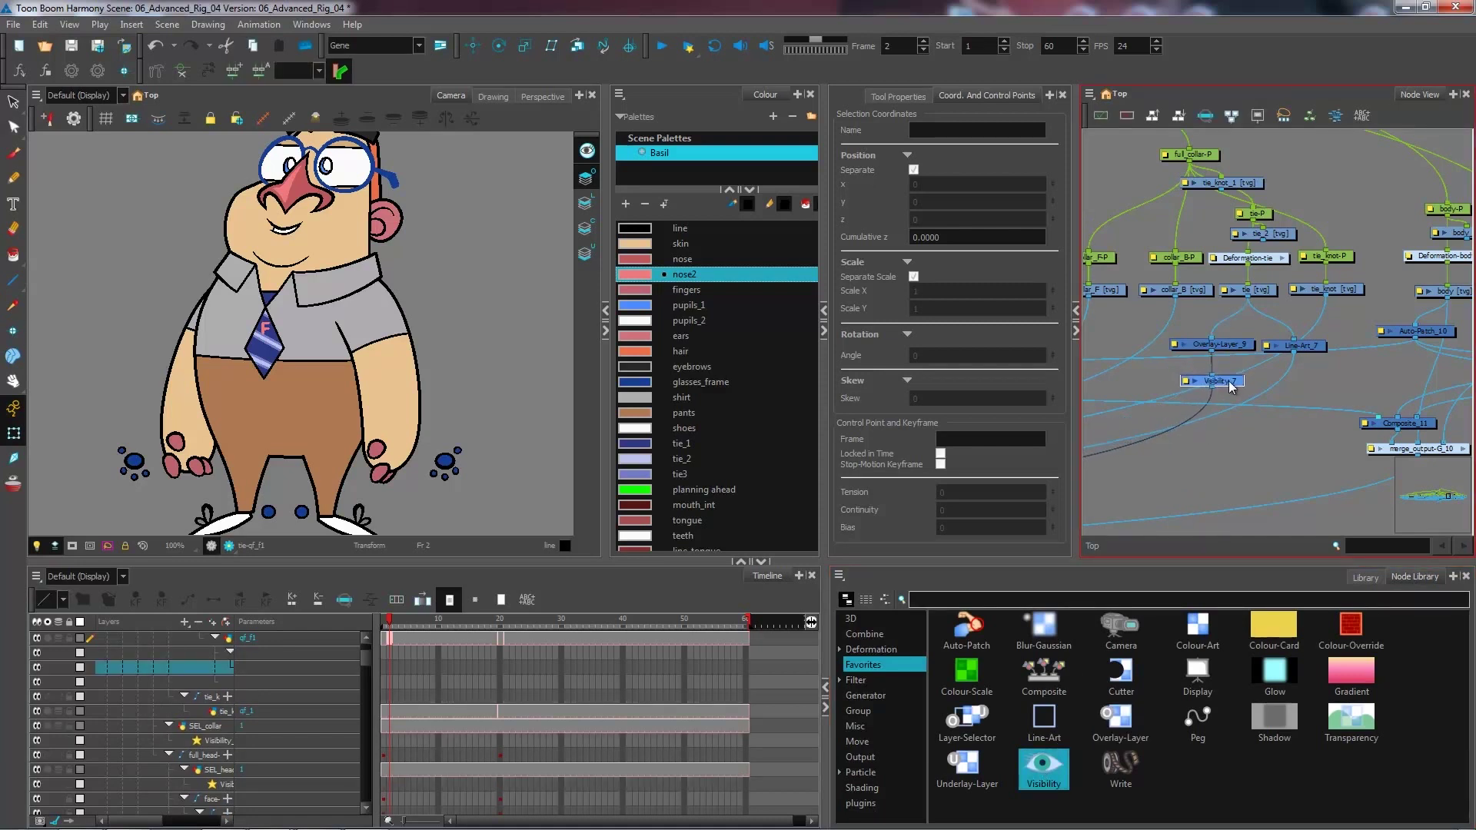
Turn off Soft Render on Visibility_7 and confirm the F disappears in the render preview.
{"action": "left_click", "coordinate": [1183, 381]}
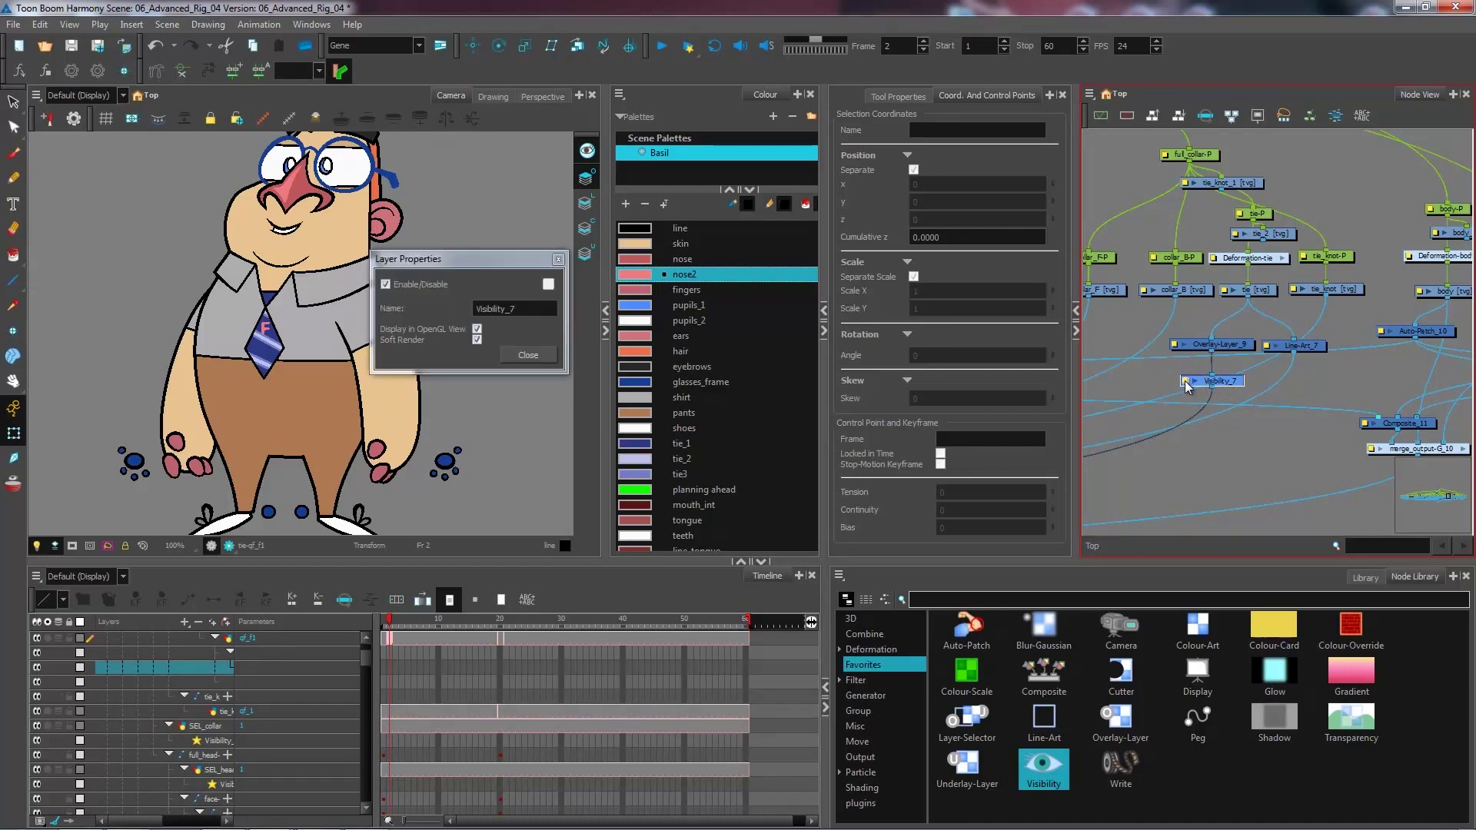
{"action": "left_click", "coordinate": [477, 340]}
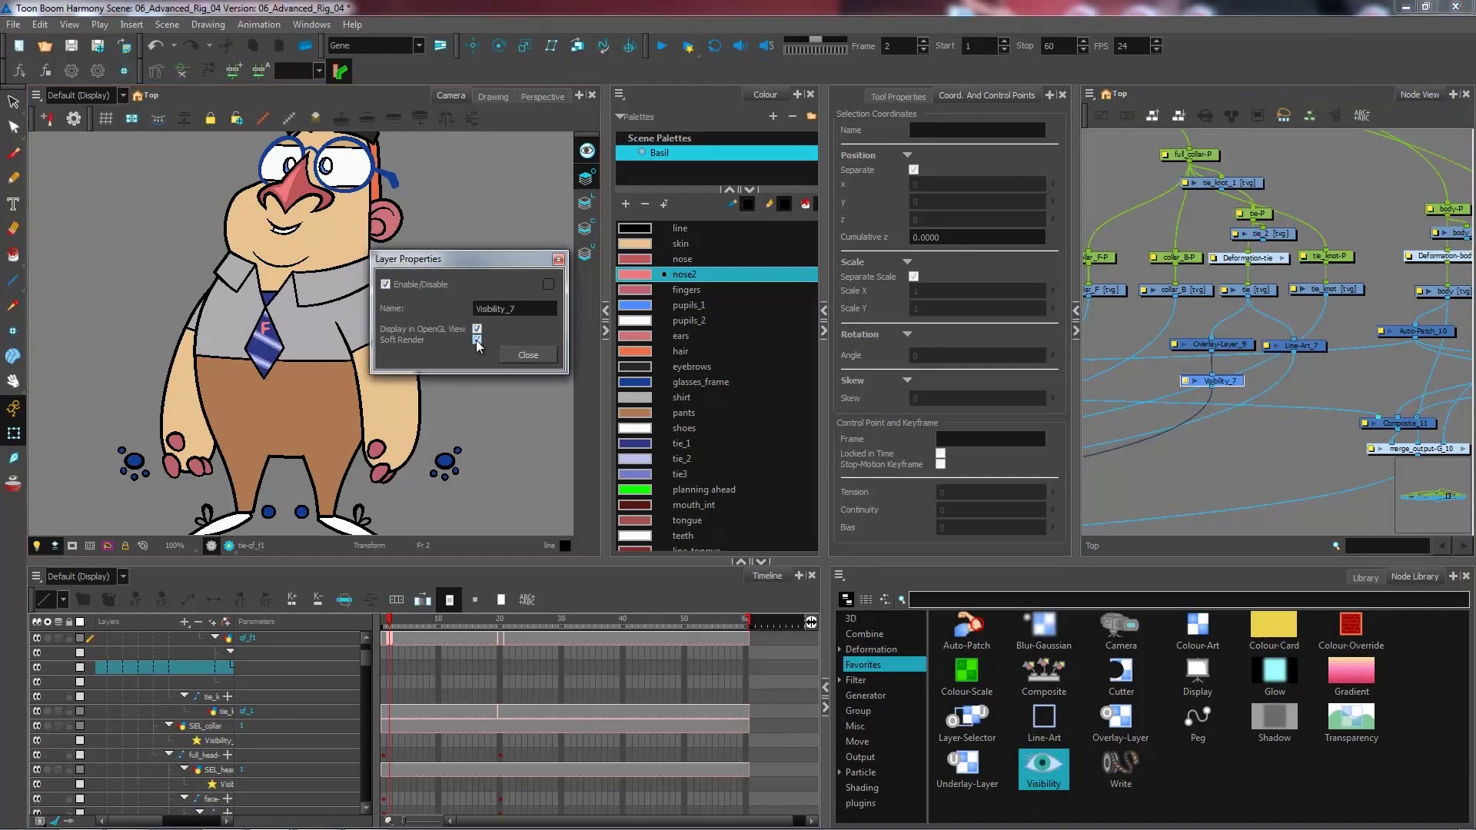
{"action": "left_click", "coordinate": [529, 356]}
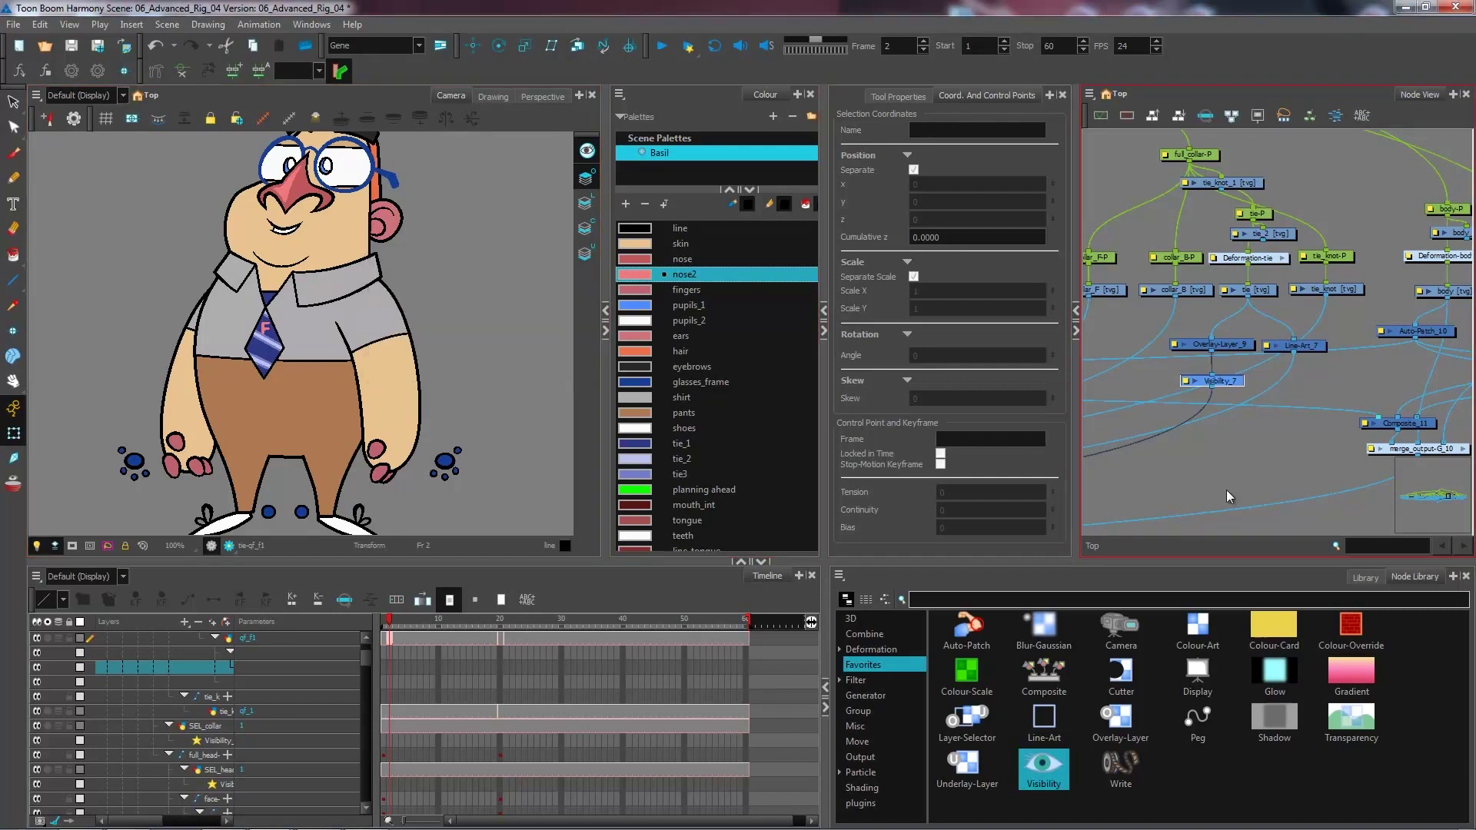
{"action": "left_click", "coordinate": [229, 546]}
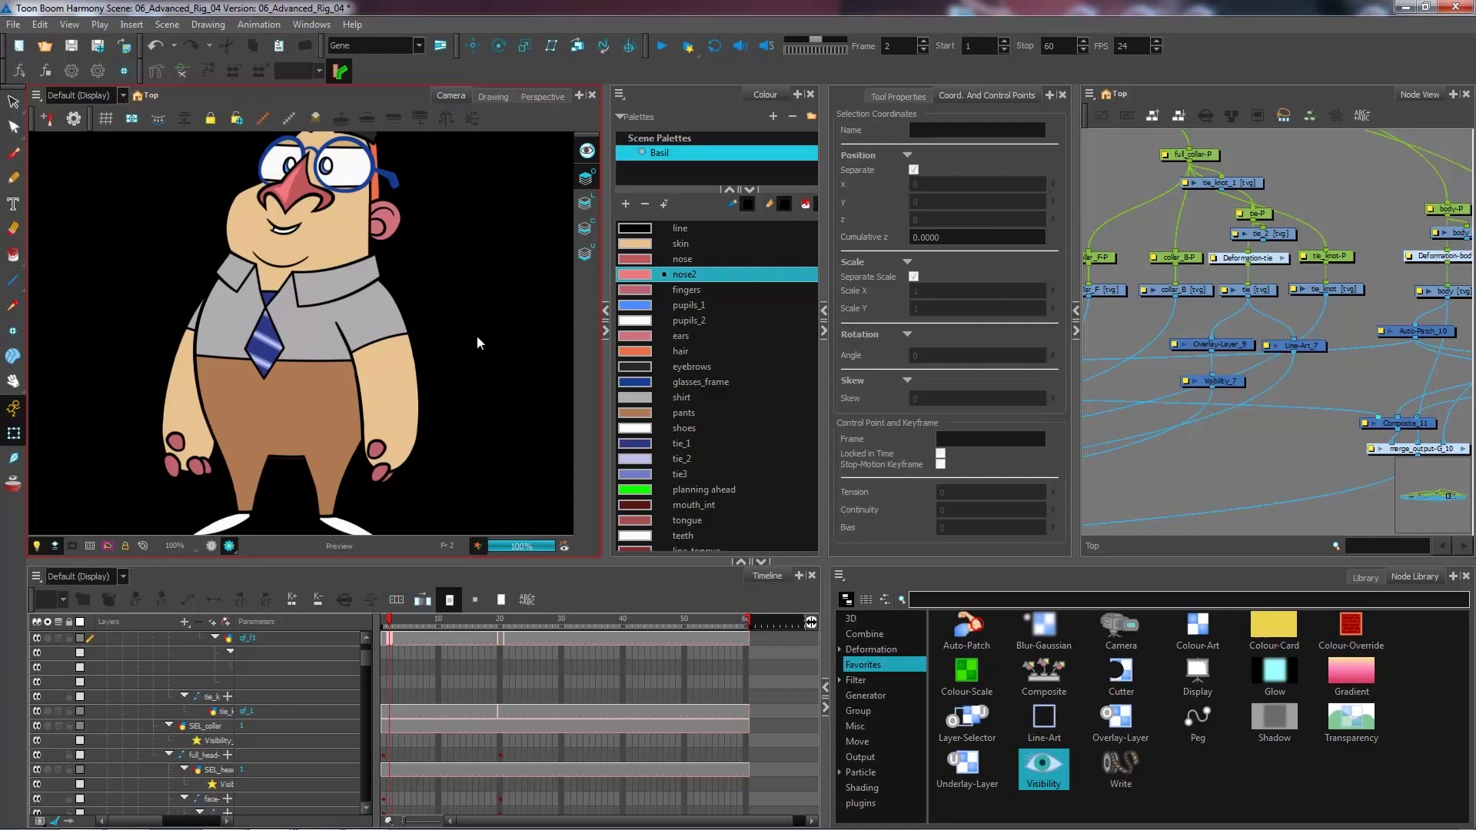
Keep the tie on Transformation 1 at frame 2.
{"action": "key", "text": "comma"}
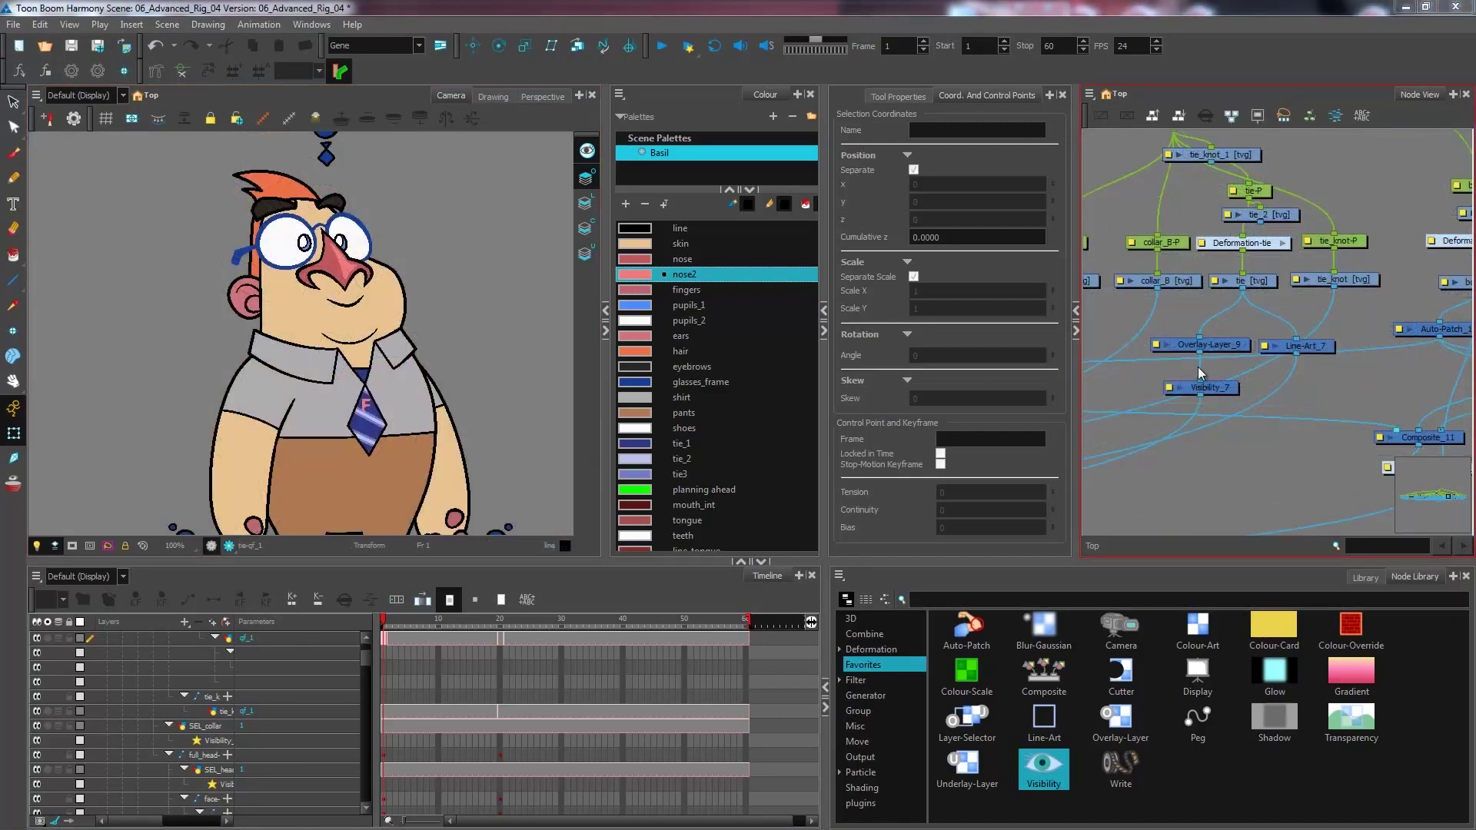
{"action": "left_click", "coordinate": [376, 429]}
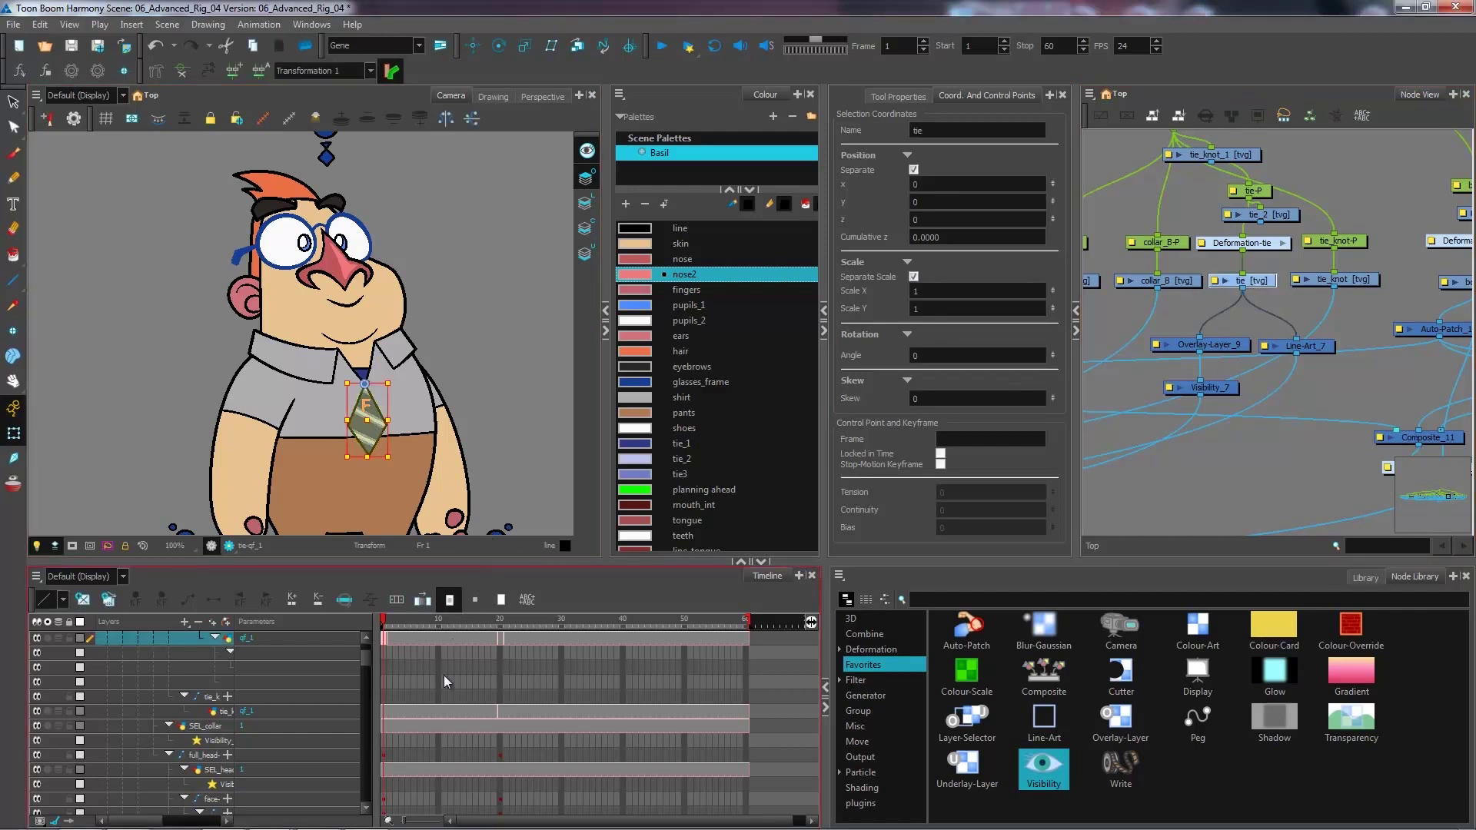
{"action": "left_click", "coordinate": [1365, 577]}
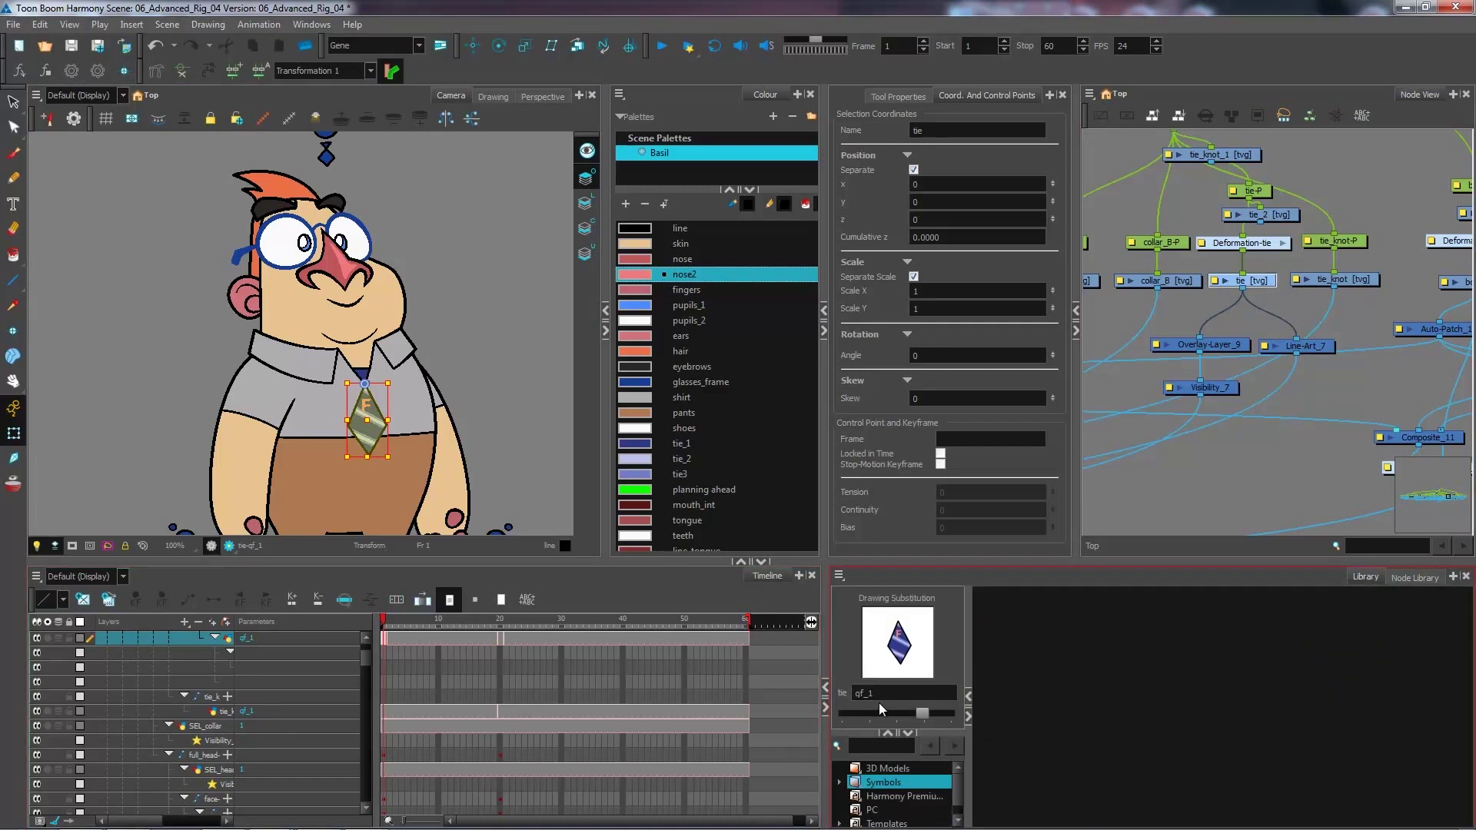
{"action": "key", "text": "period"}
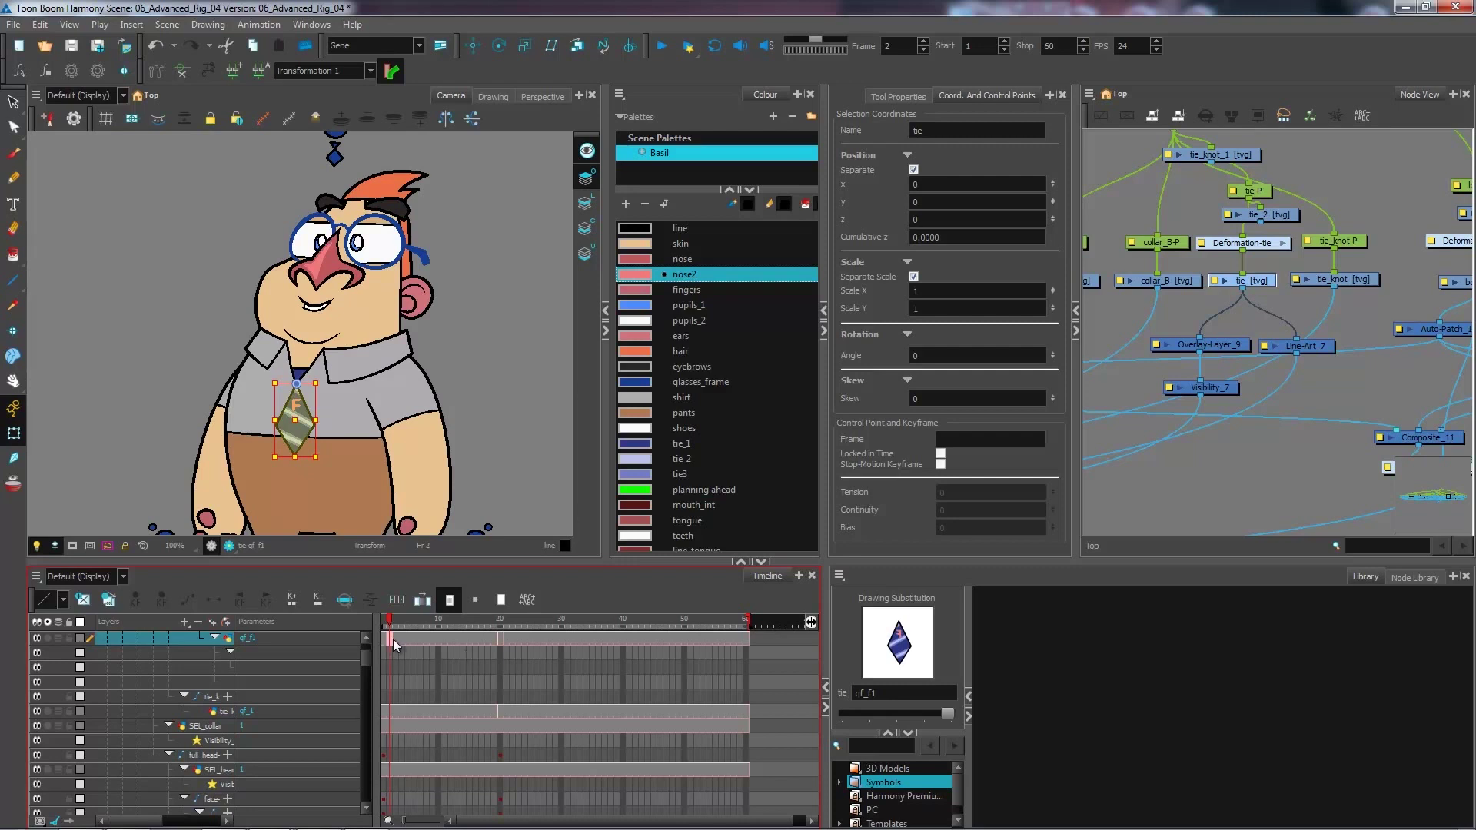
{"action": "left_click", "coordinate": [369, 76]}
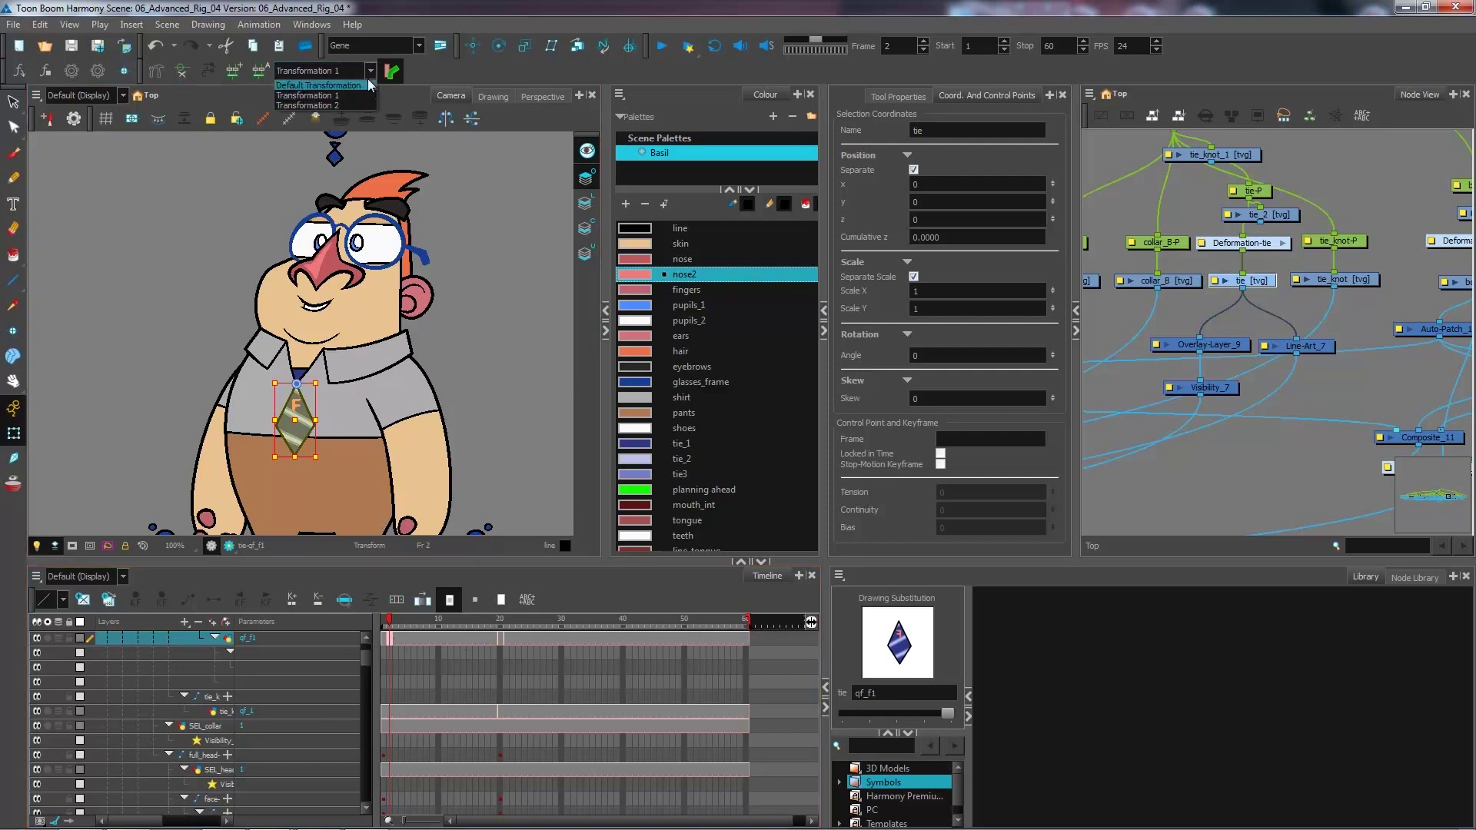
{"action": "left_click", "coordinate": [349, 95]}
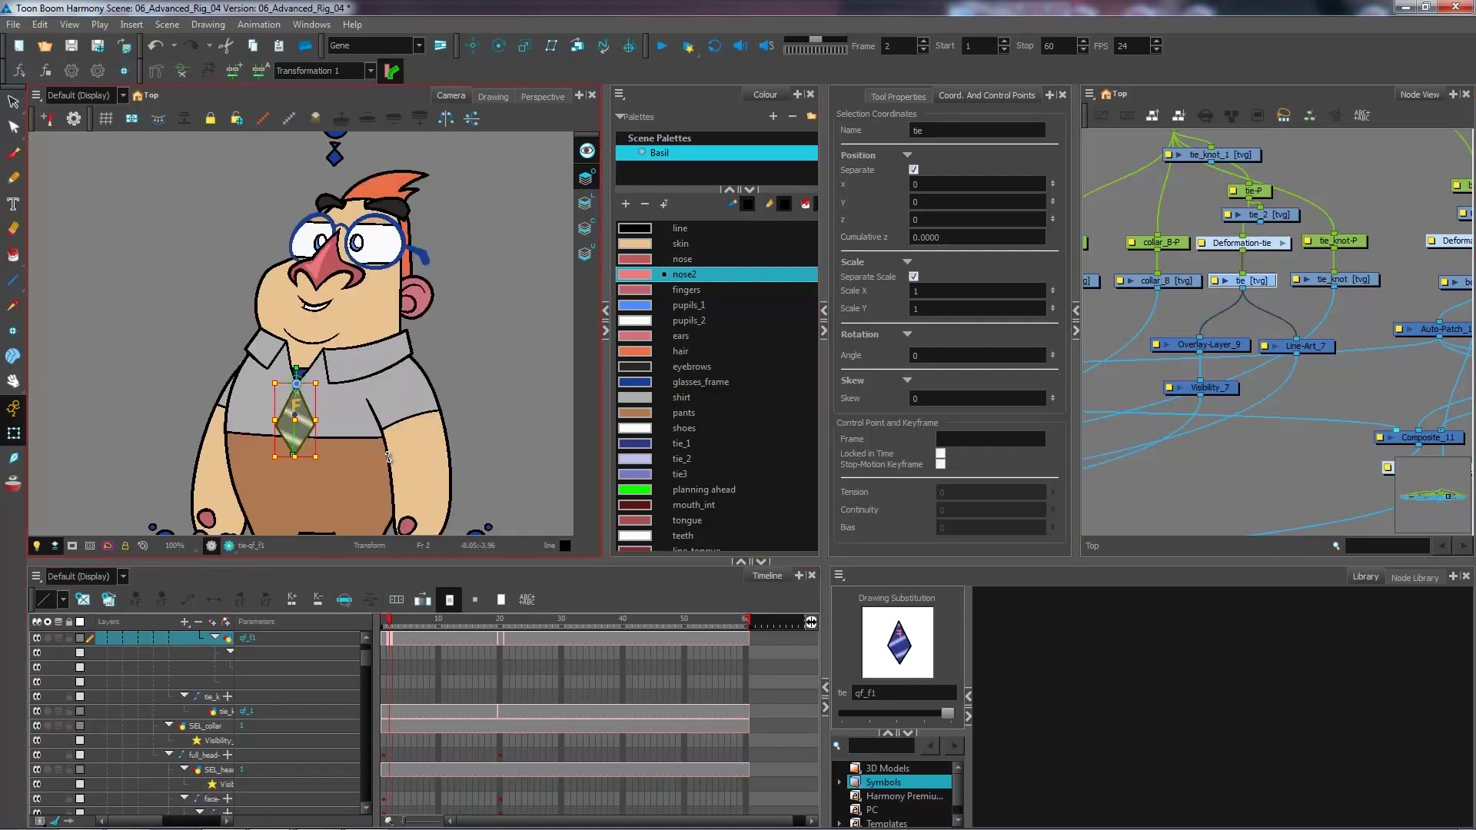
Switch the tie's frame 21 cell to Transformation 2, then return to frame 2.
{"action": "left_click", "coordinate": [500, 640]}
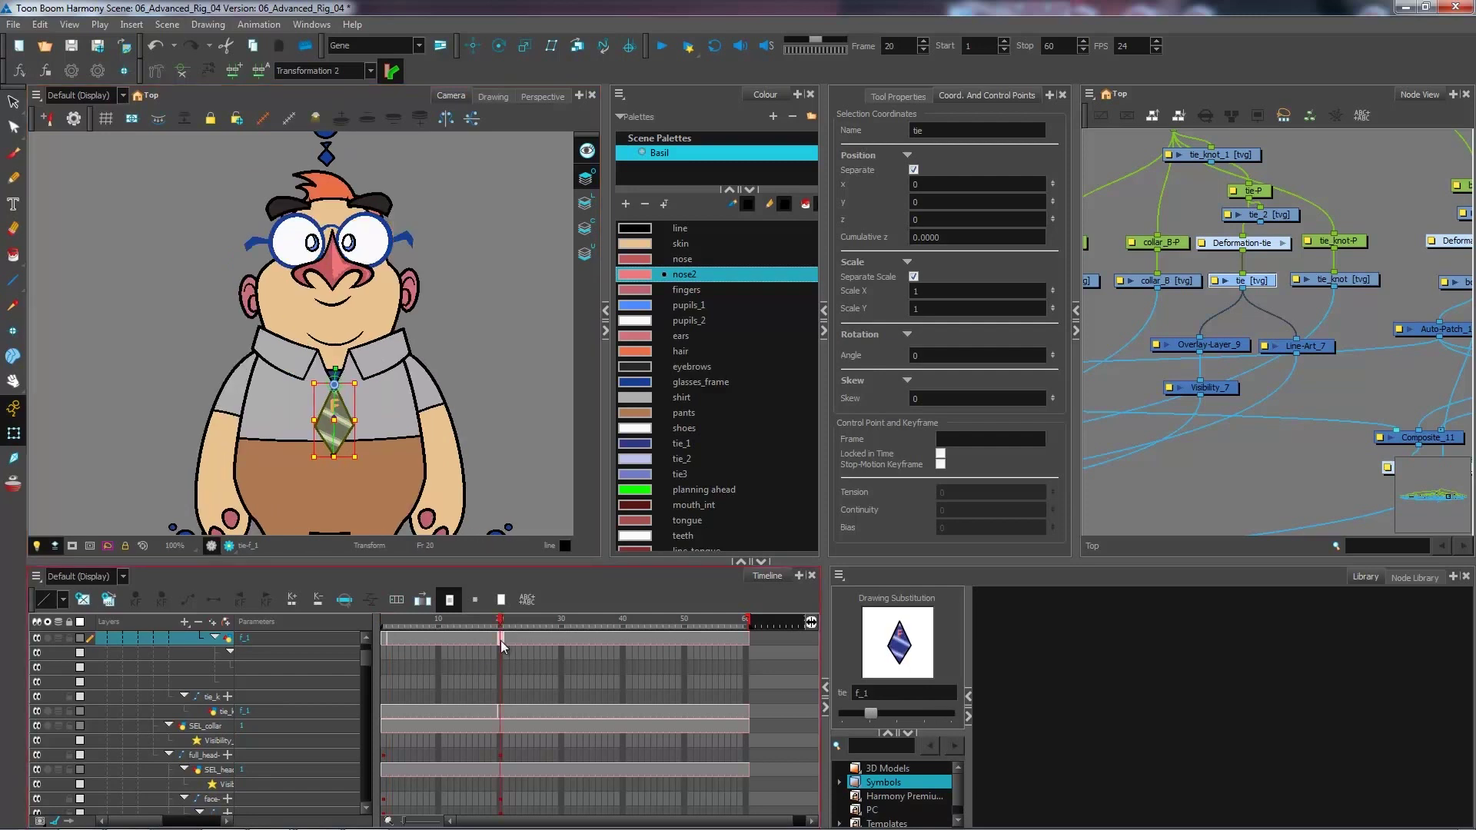
{"action": "key", "text": "period"}
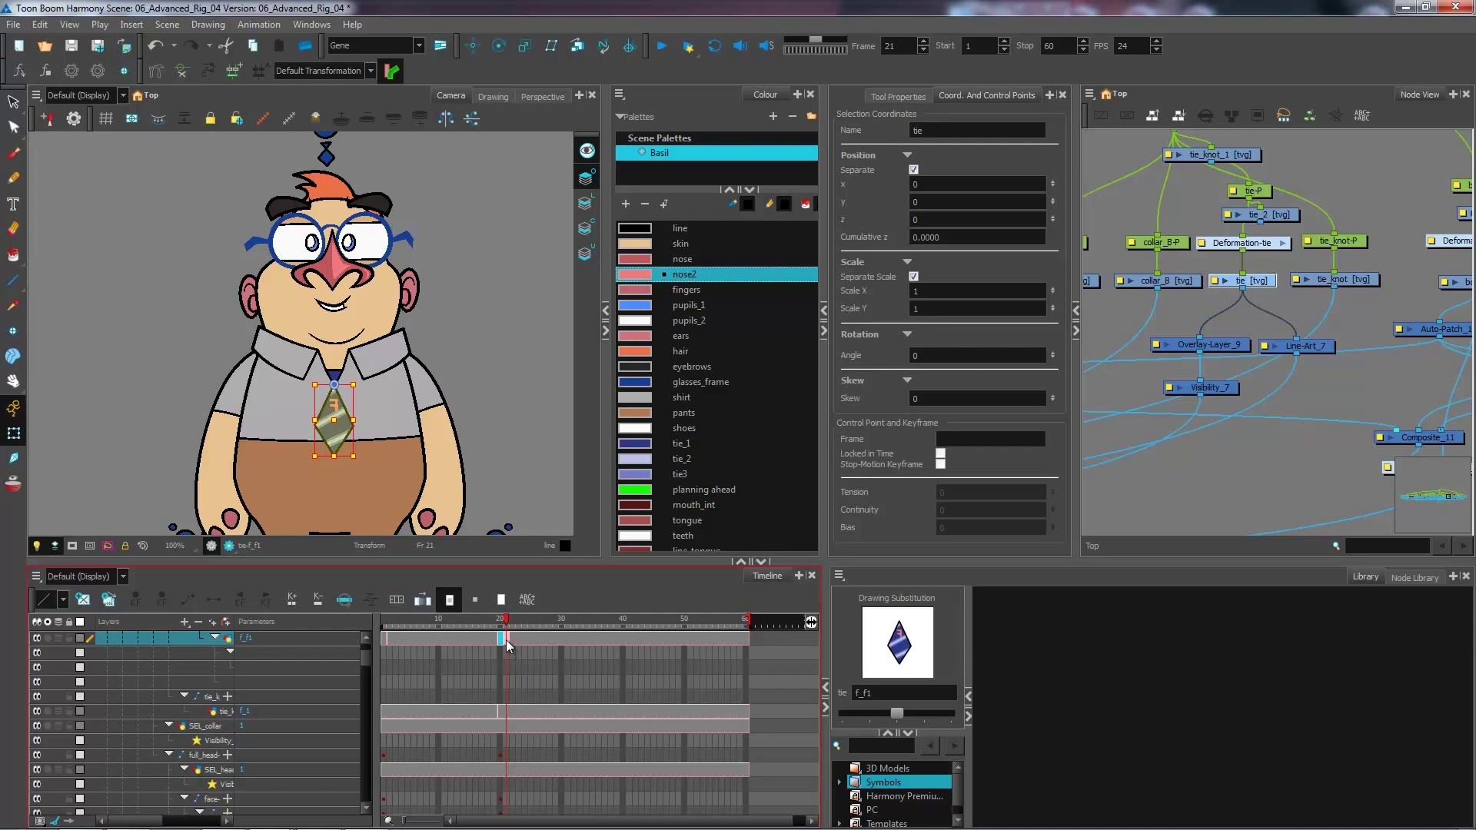
{"action": "left_click", "coordinate": [507, 643]}
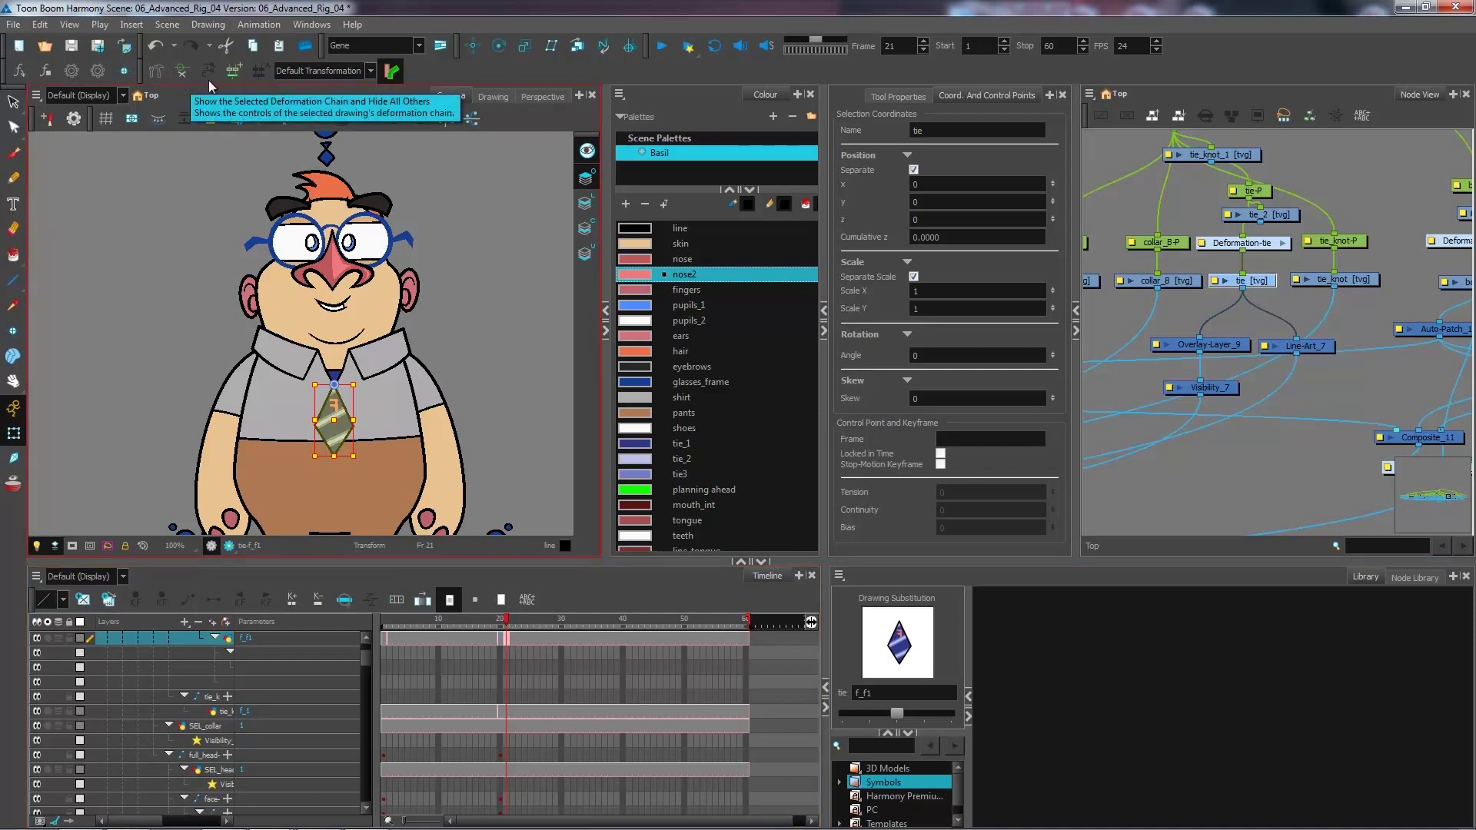
{"action": "left_click", "coordinate": [345, 76]}
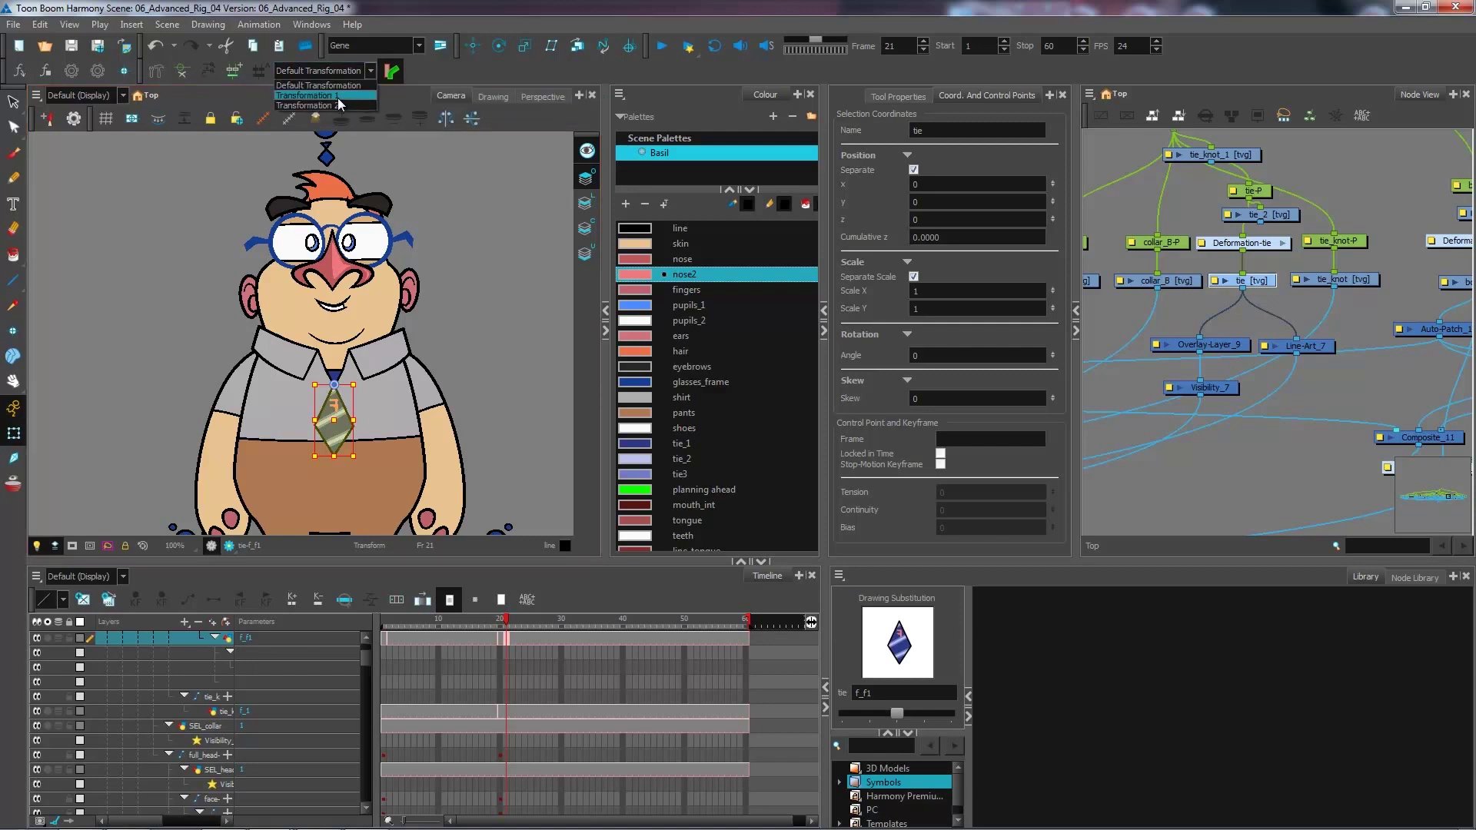
{"action": "left_click", "coordinate": [330, 106]}
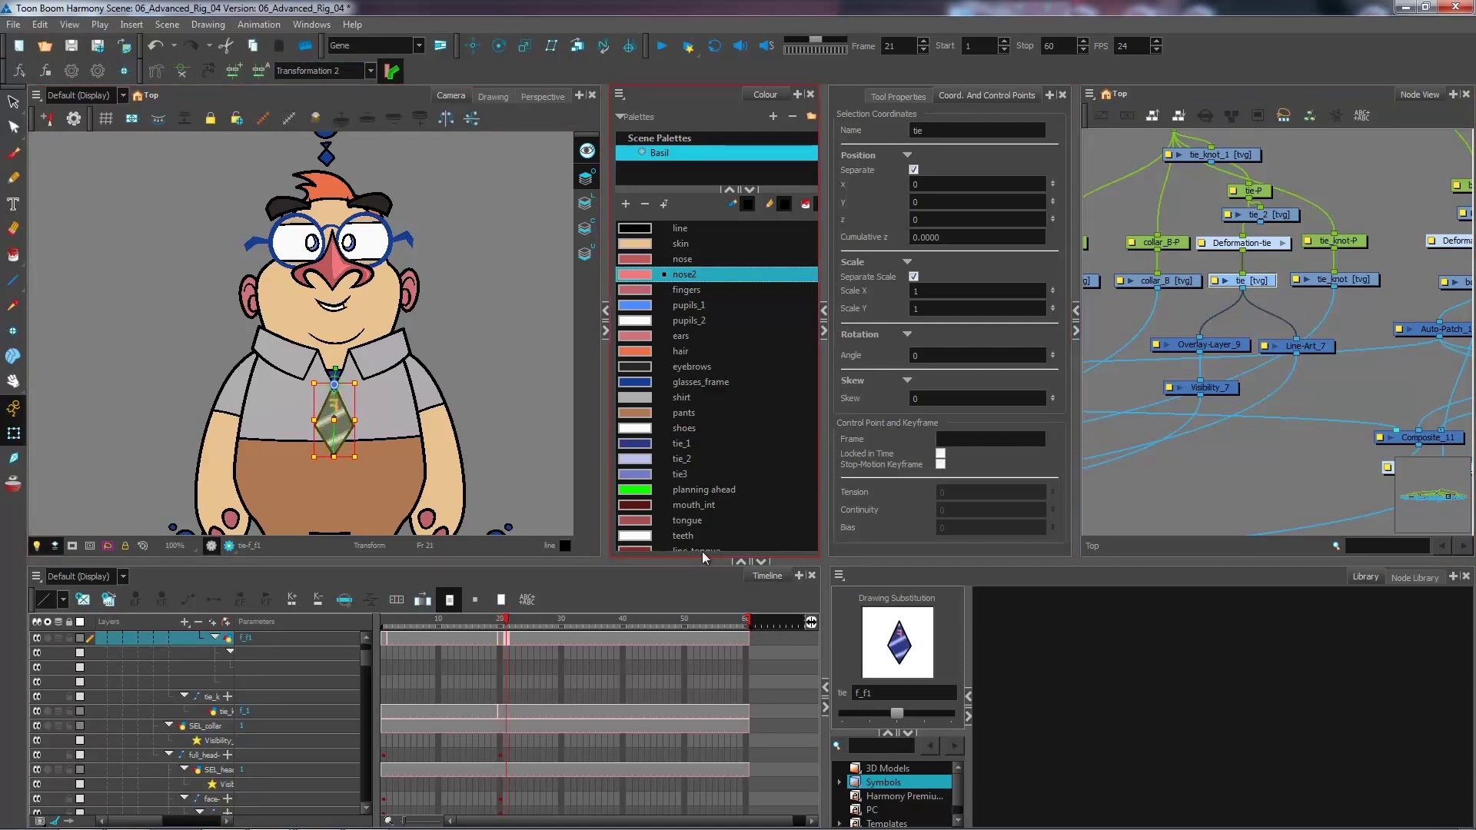
{"action": "left_click", "coordinate": [389, 638]}
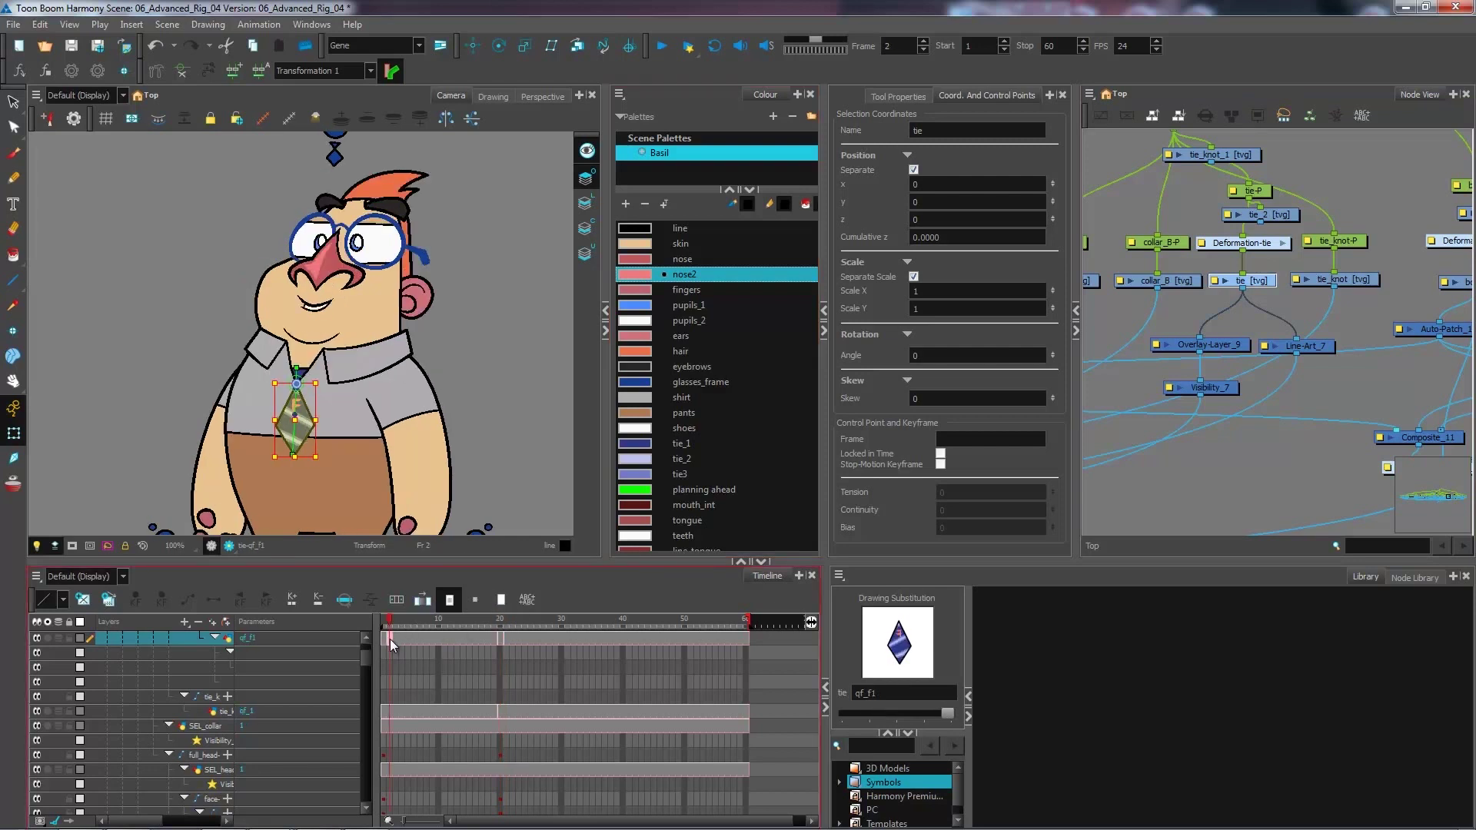